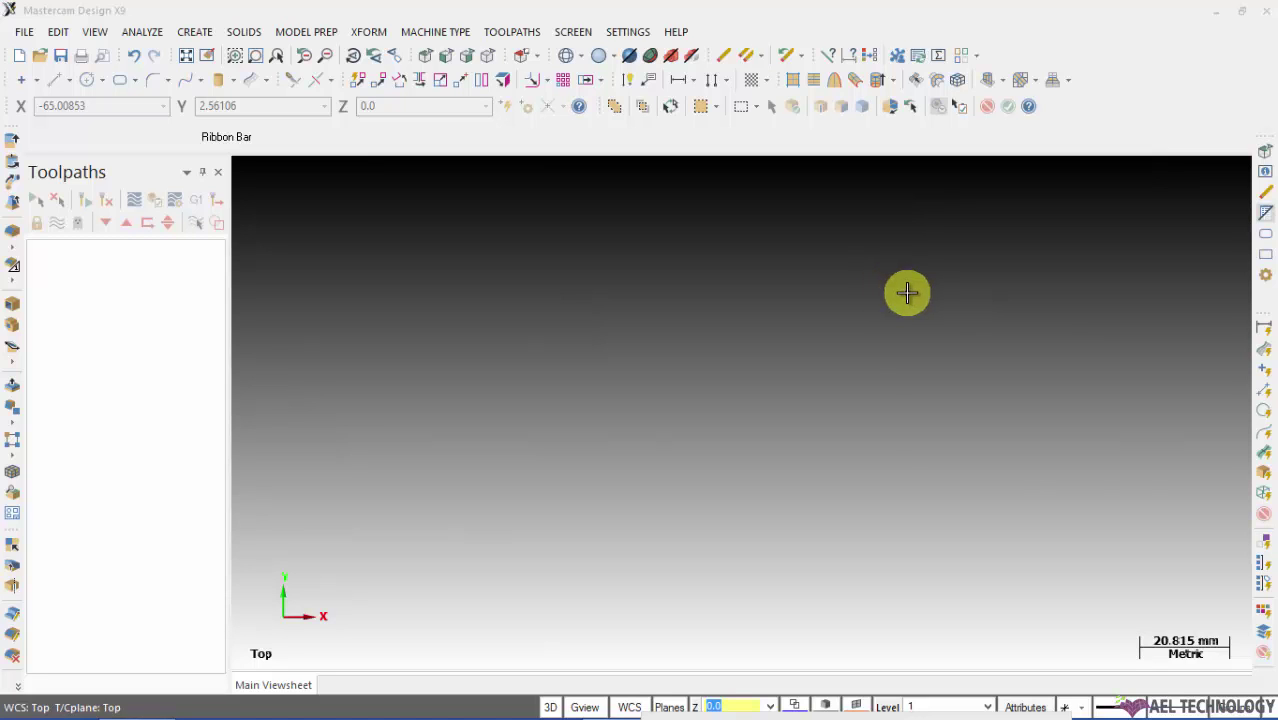
- Start the Create Rectangle command and hide the Toolpaths manager with Alt+O
left_click(197, 32)
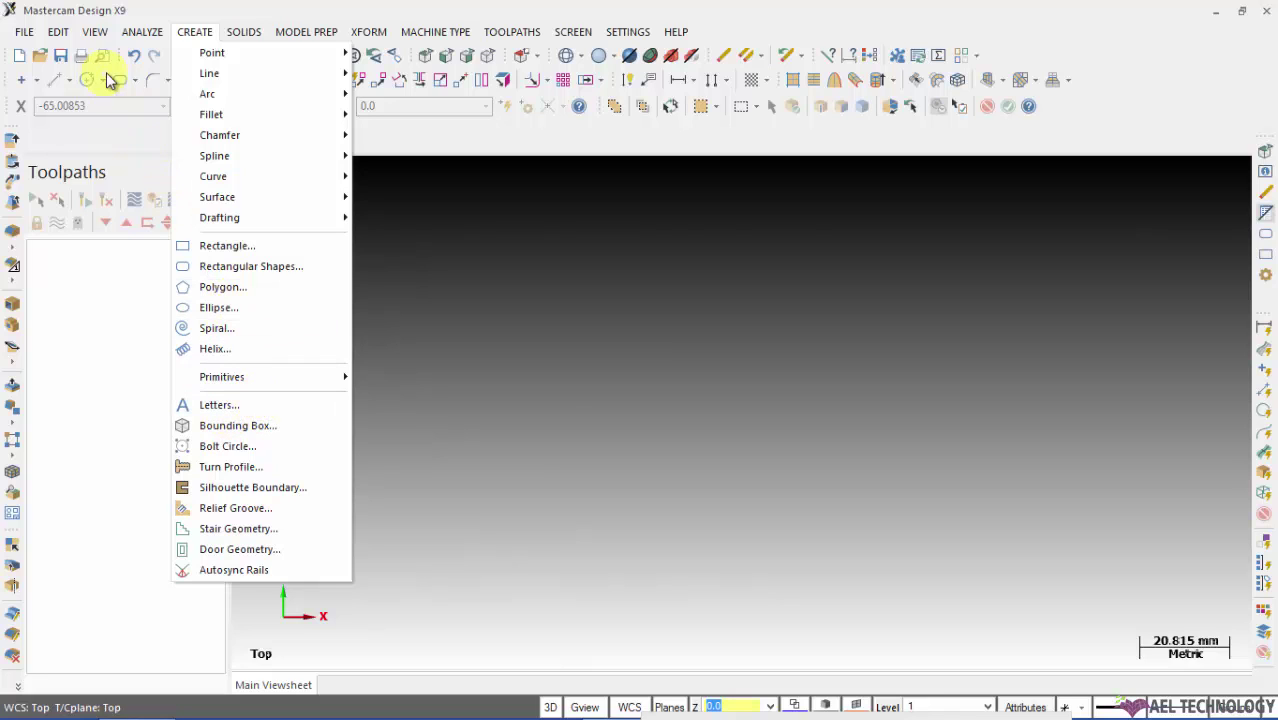
left_click(710, 359)
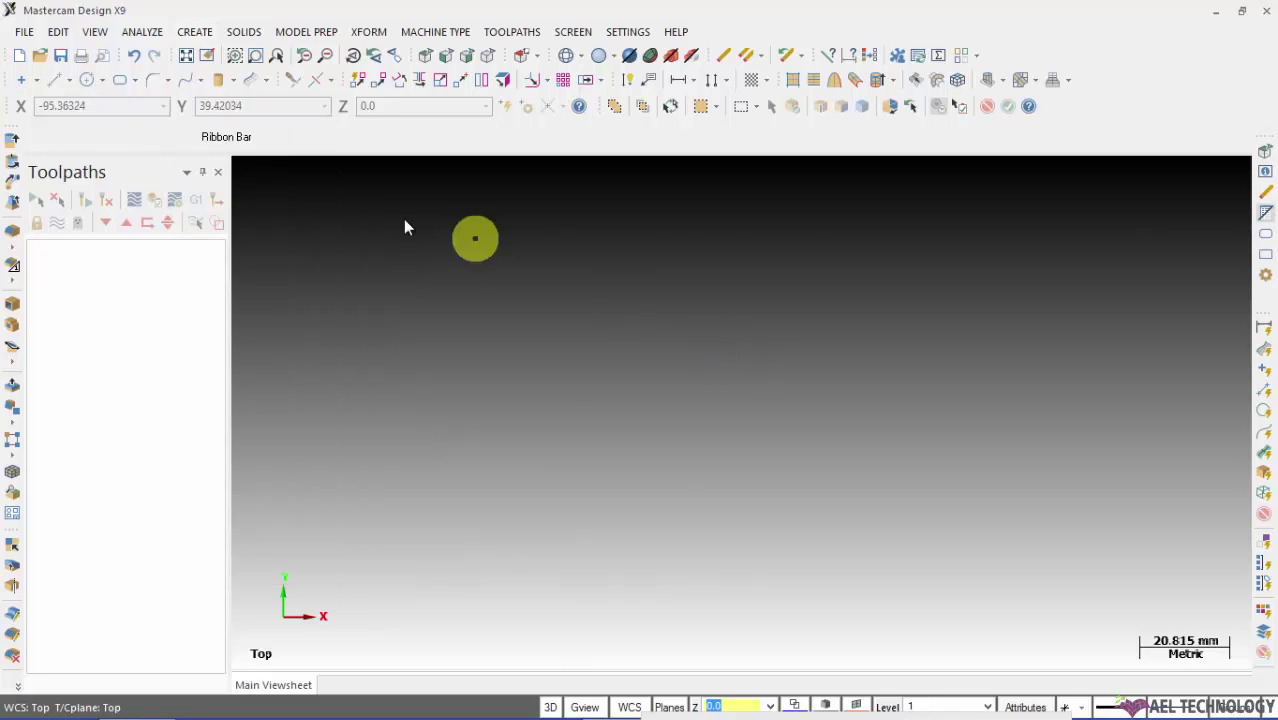
left_click(138, 82)
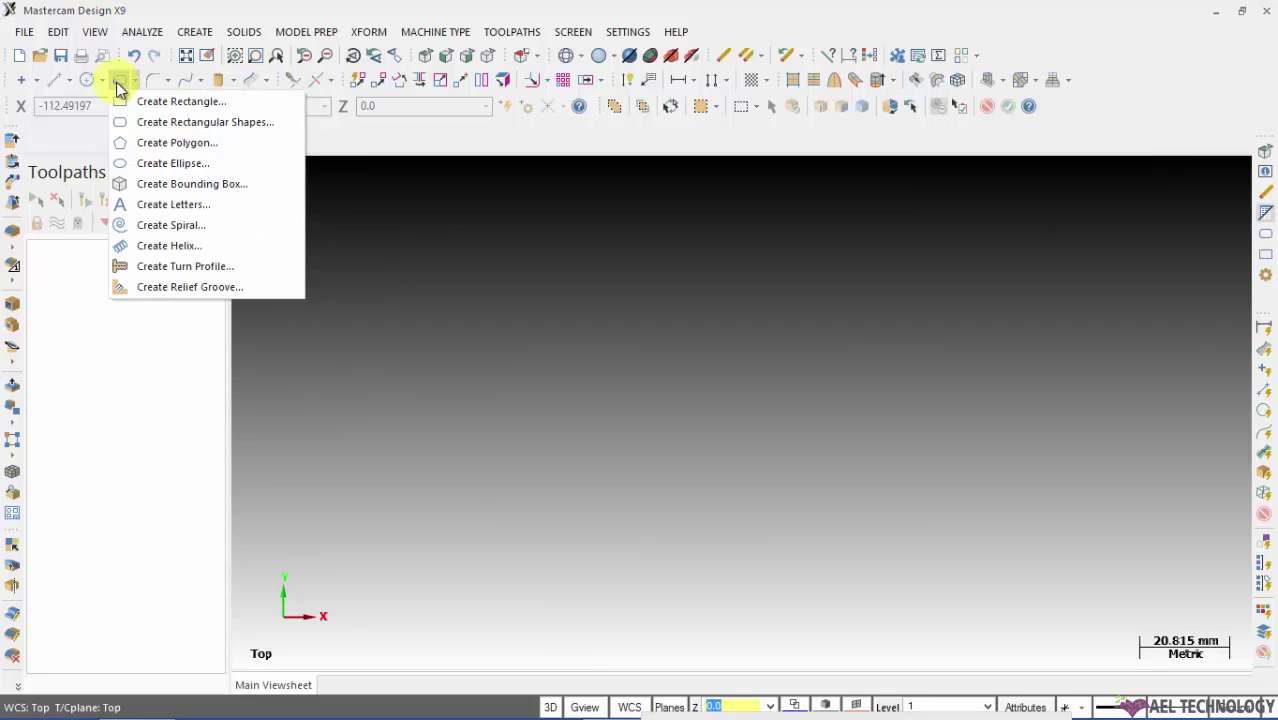
left_click(163, 104)
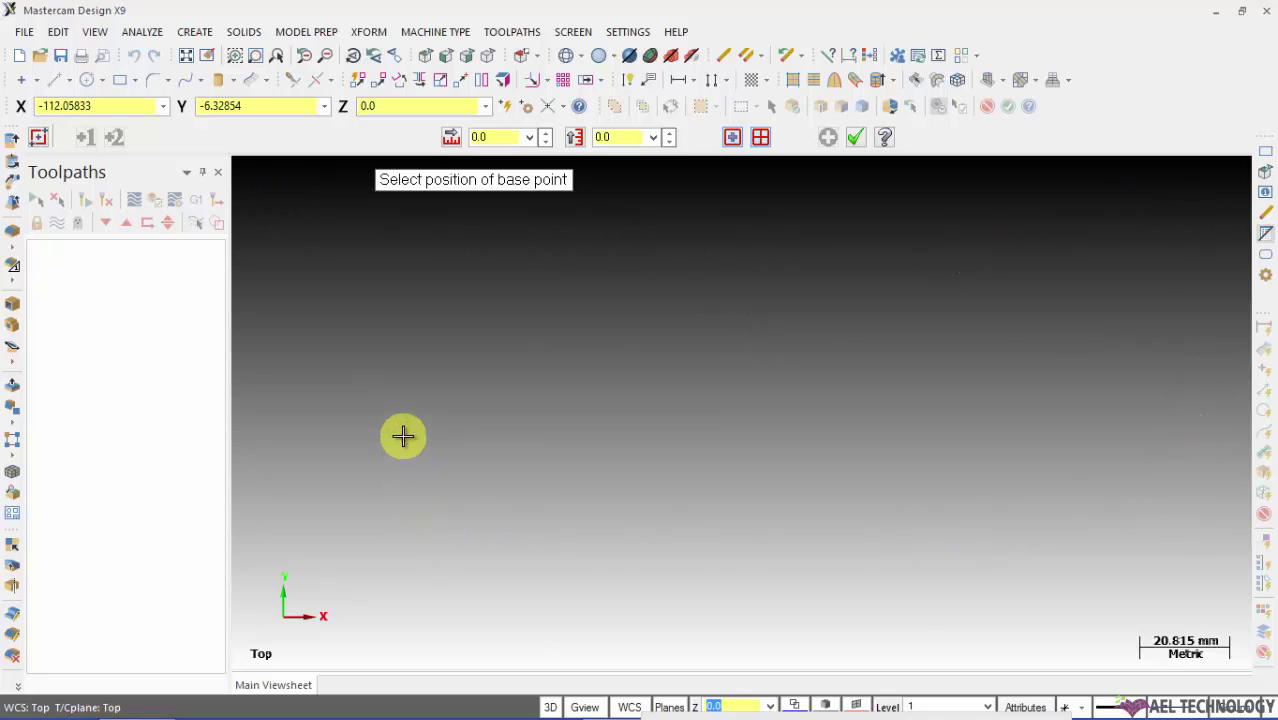
key("alt")
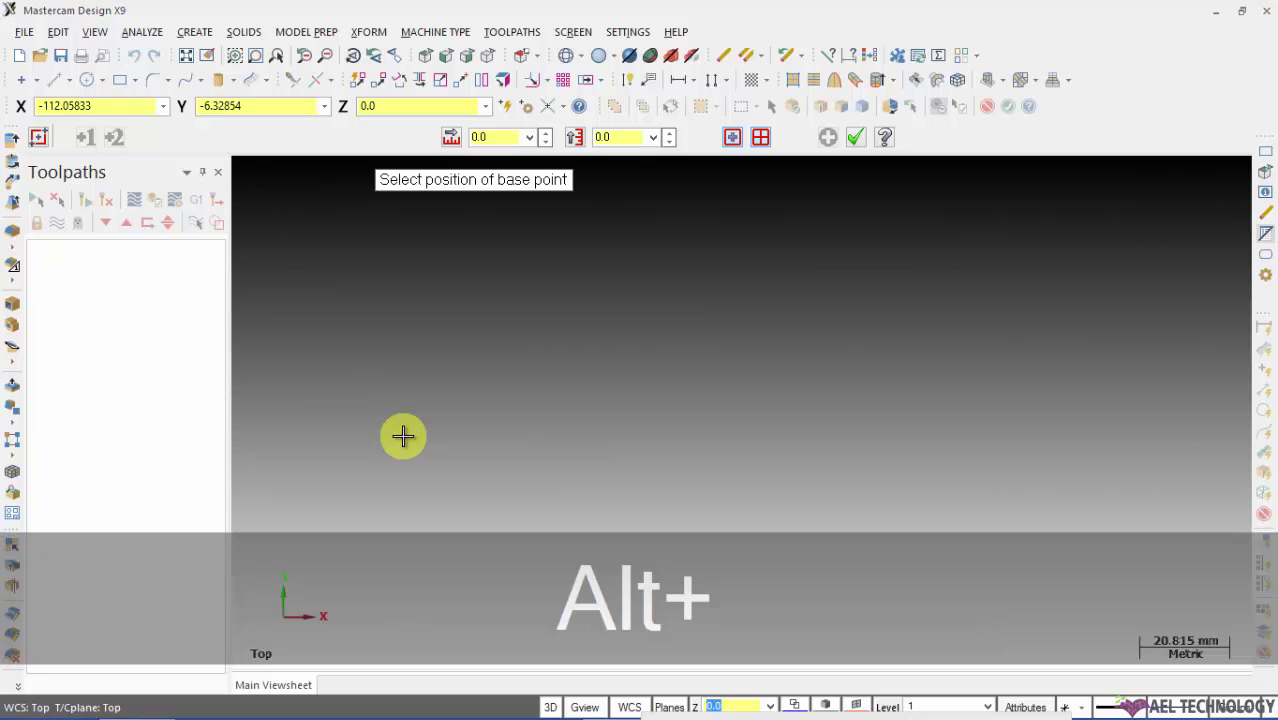
key("alt+o")
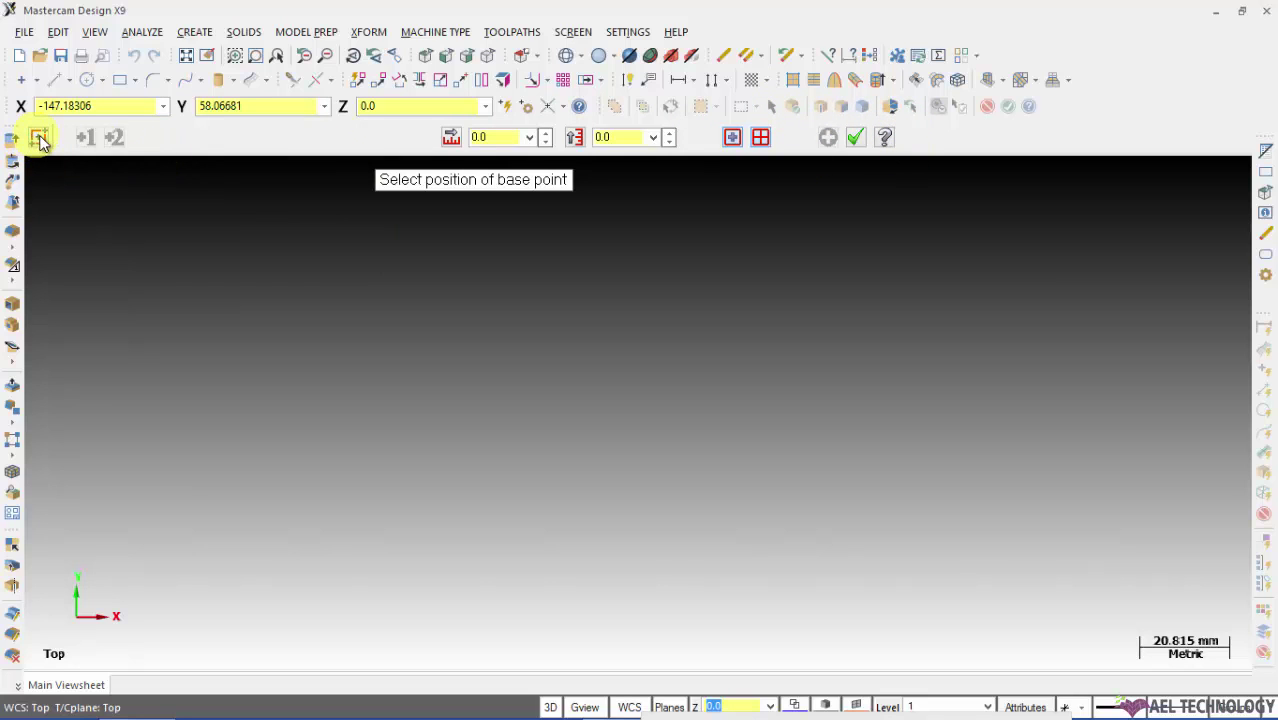
- Draw a two-corner rectangle outline with no surface, width 100 and height -50
left_click(732, 137)
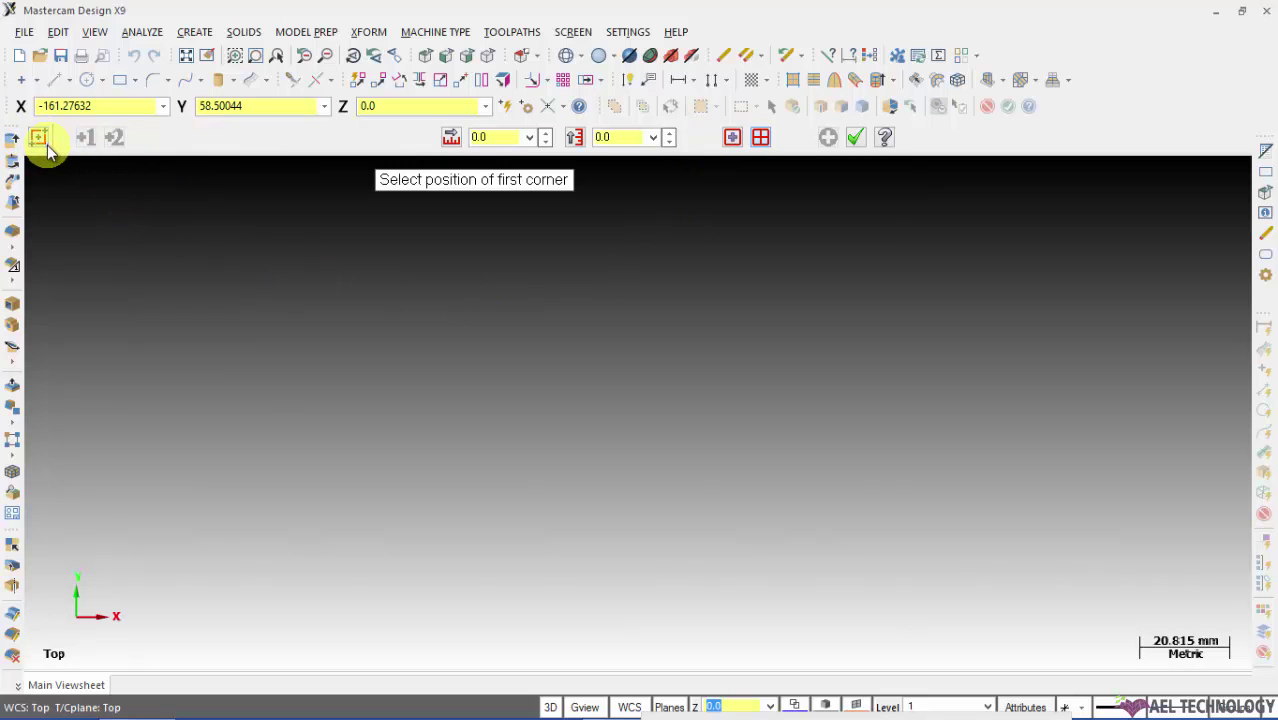
left_click(436, 273)
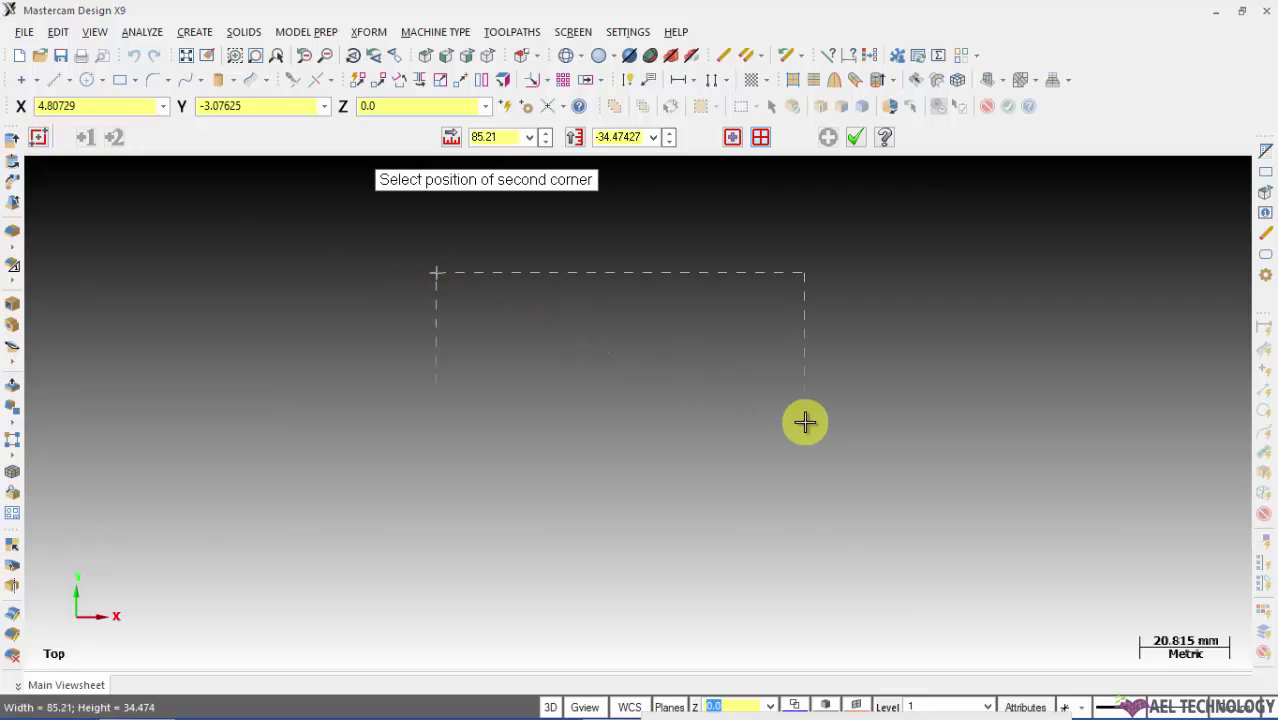
left_click(808, 424)
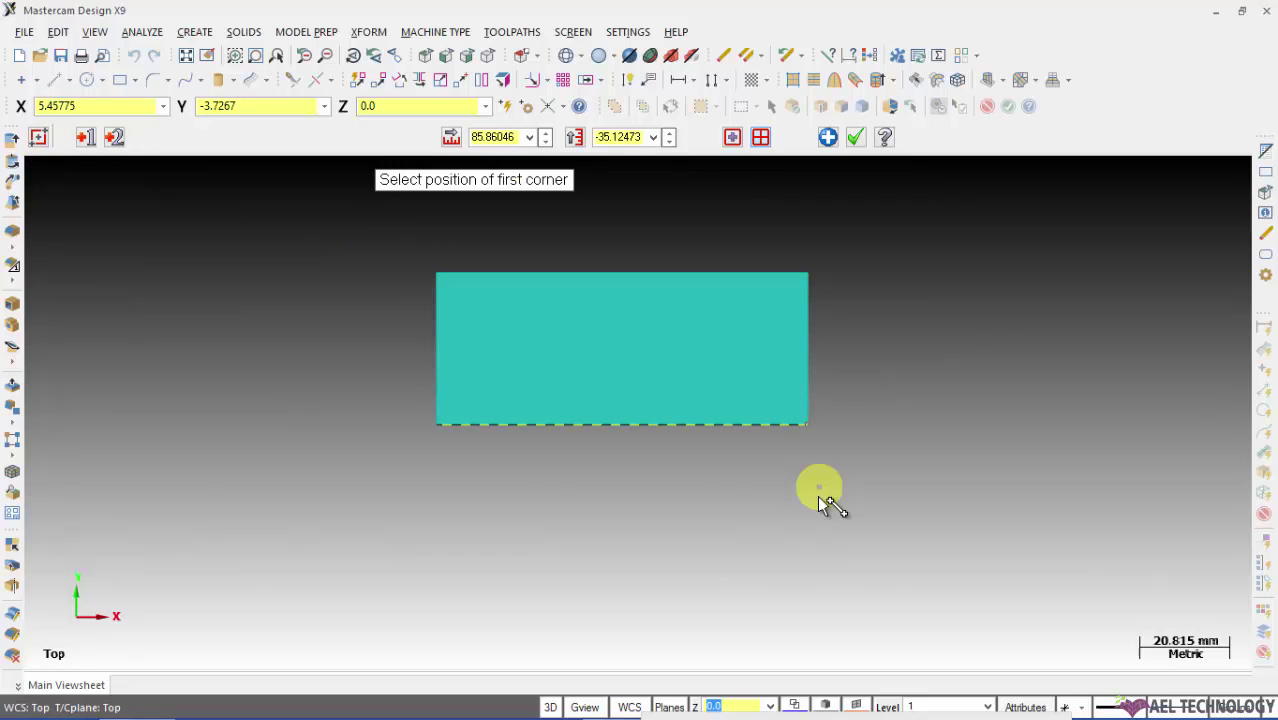
left_click(760, 138)
double_click(505, 137)
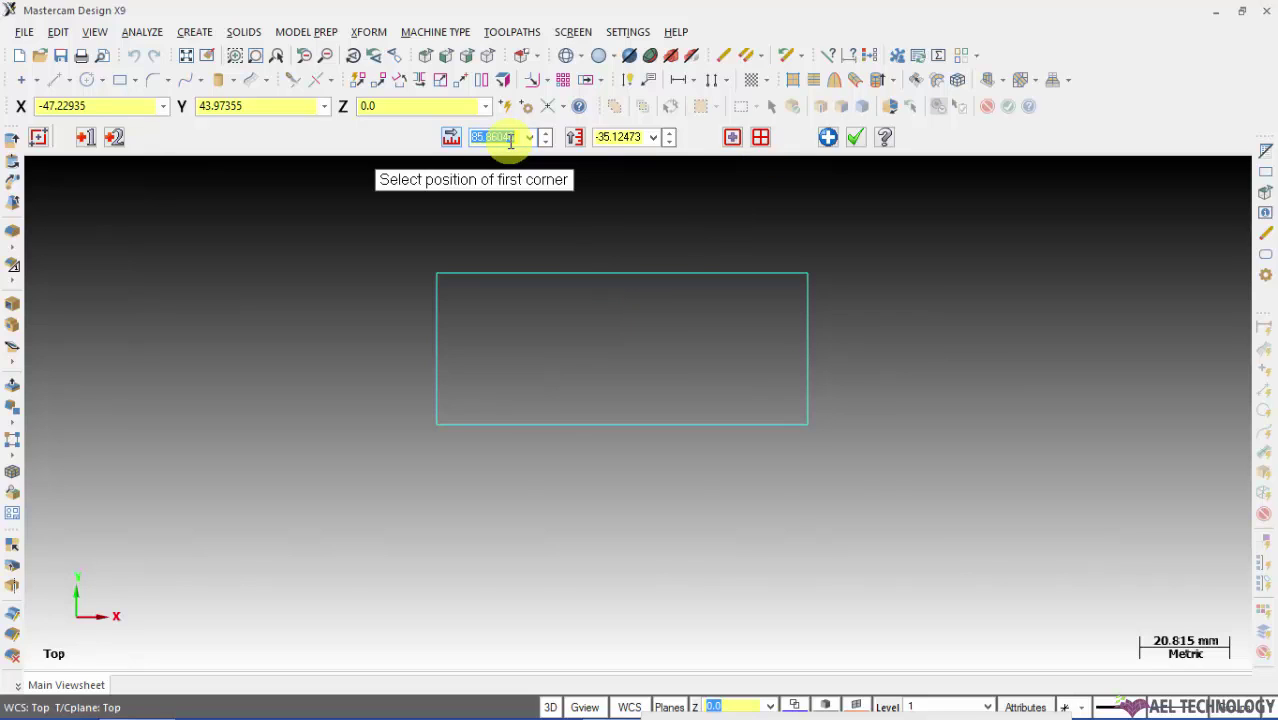
type("100")
key("Return")
double_click(615, 138)
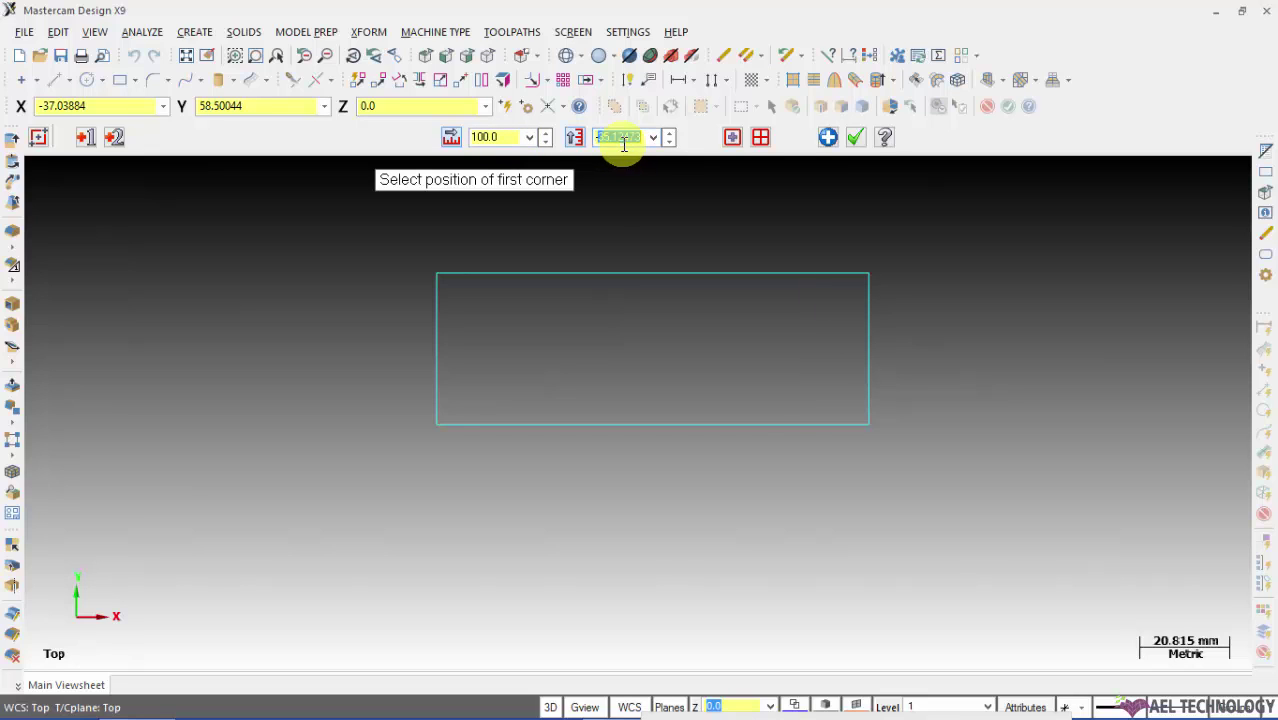
type("-50")
key("Return")
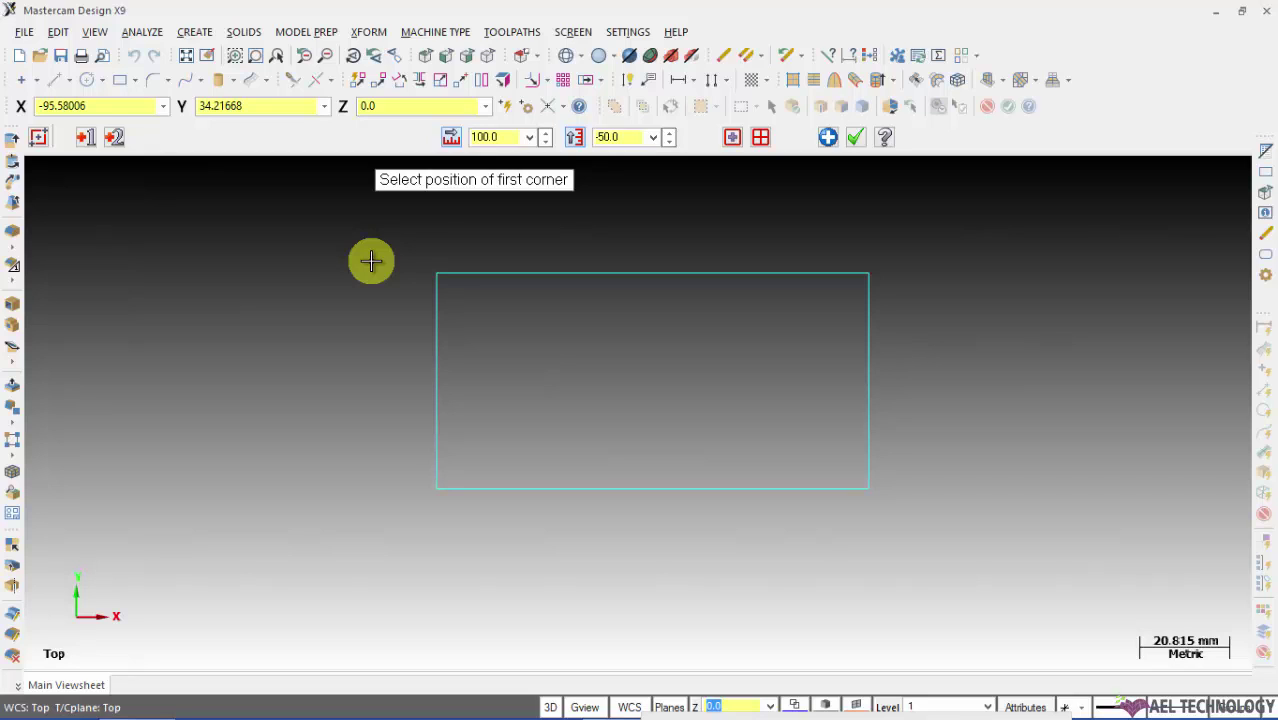
- Anchor the rectangle at its centre and move its base point to the origin 0,0
left_click(732, 140)
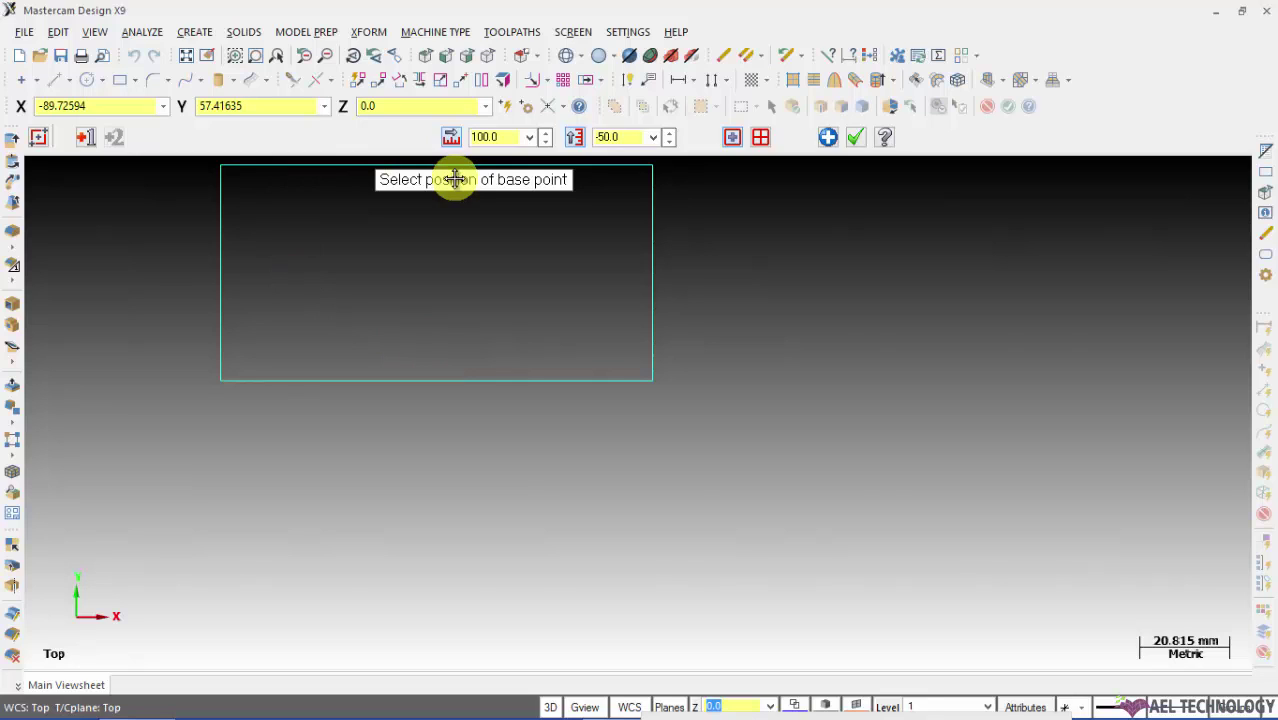
left_click(86, 140)
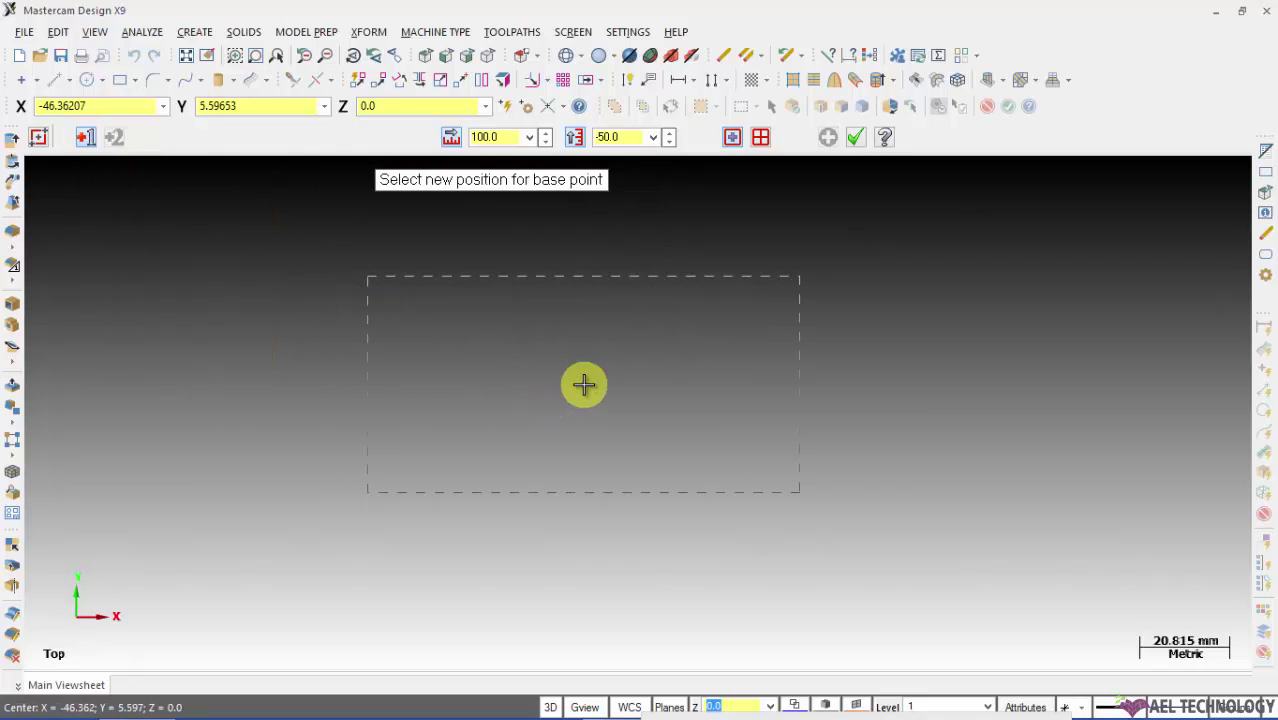
type("0,0,0")
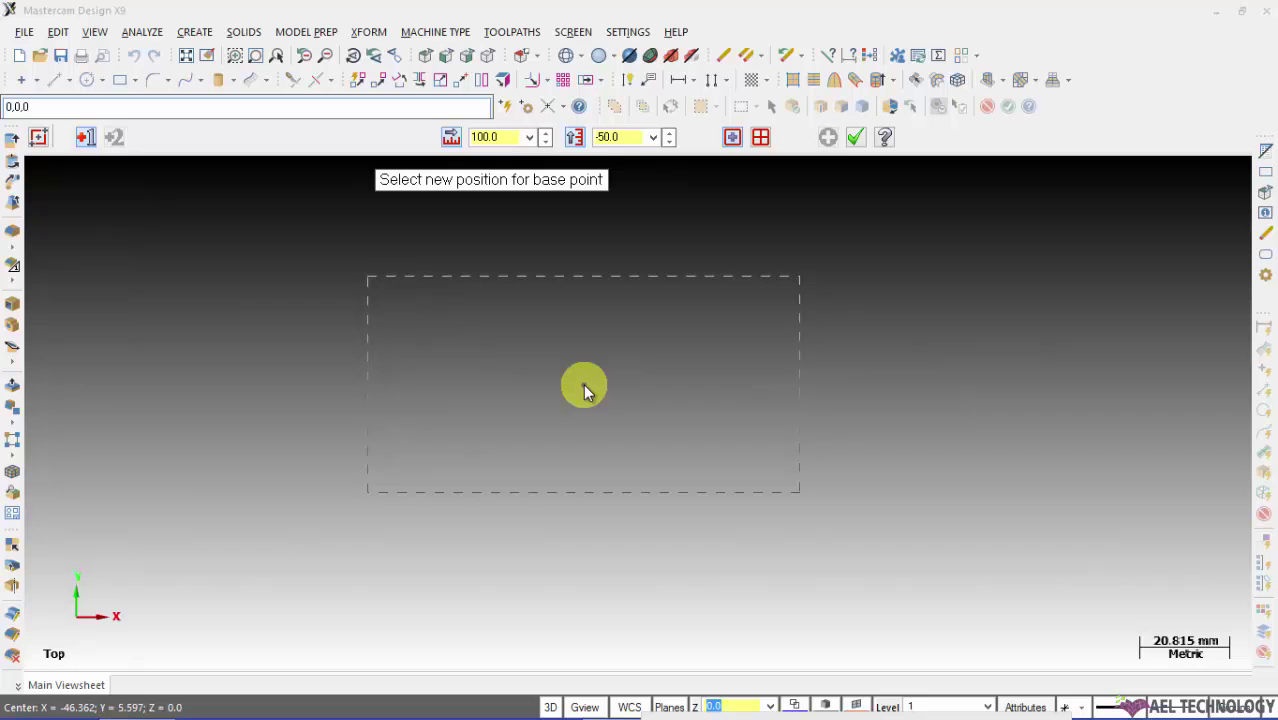
left_click(583, 388)
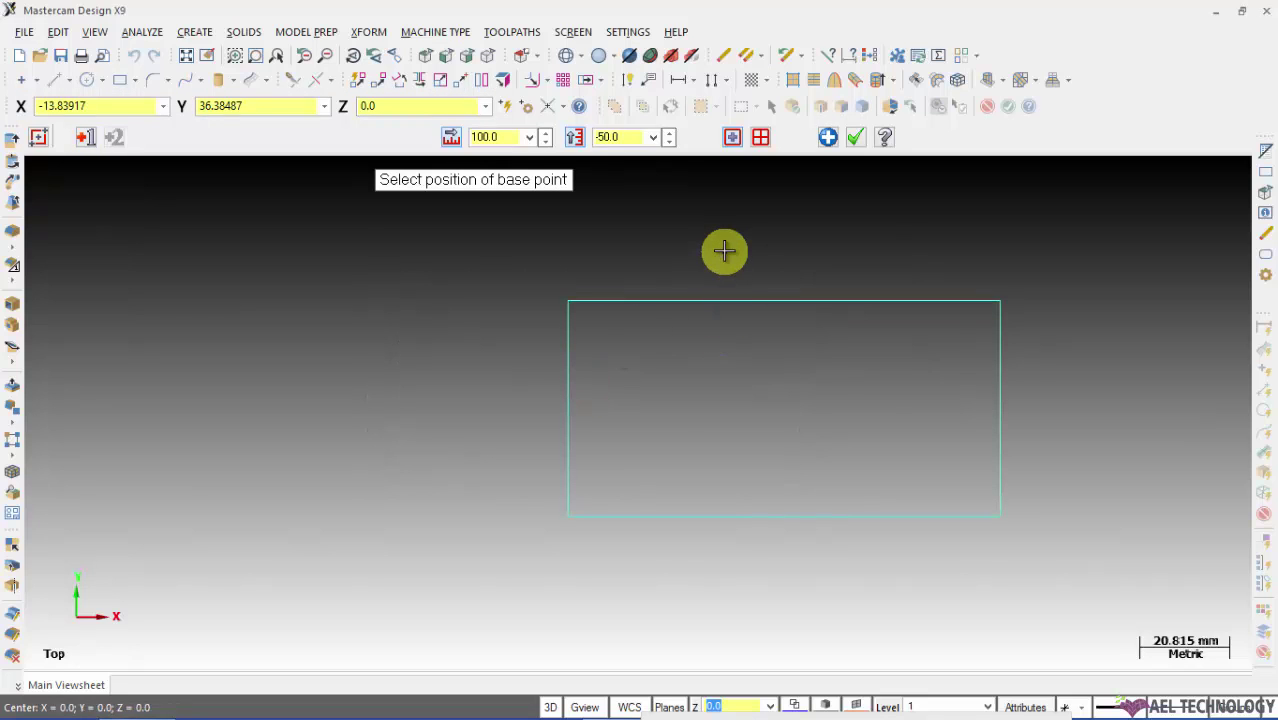
- Turn the rectangle into a surface, accept it, then delete that surface
middle_click_drag(730, 277, 847, 348)
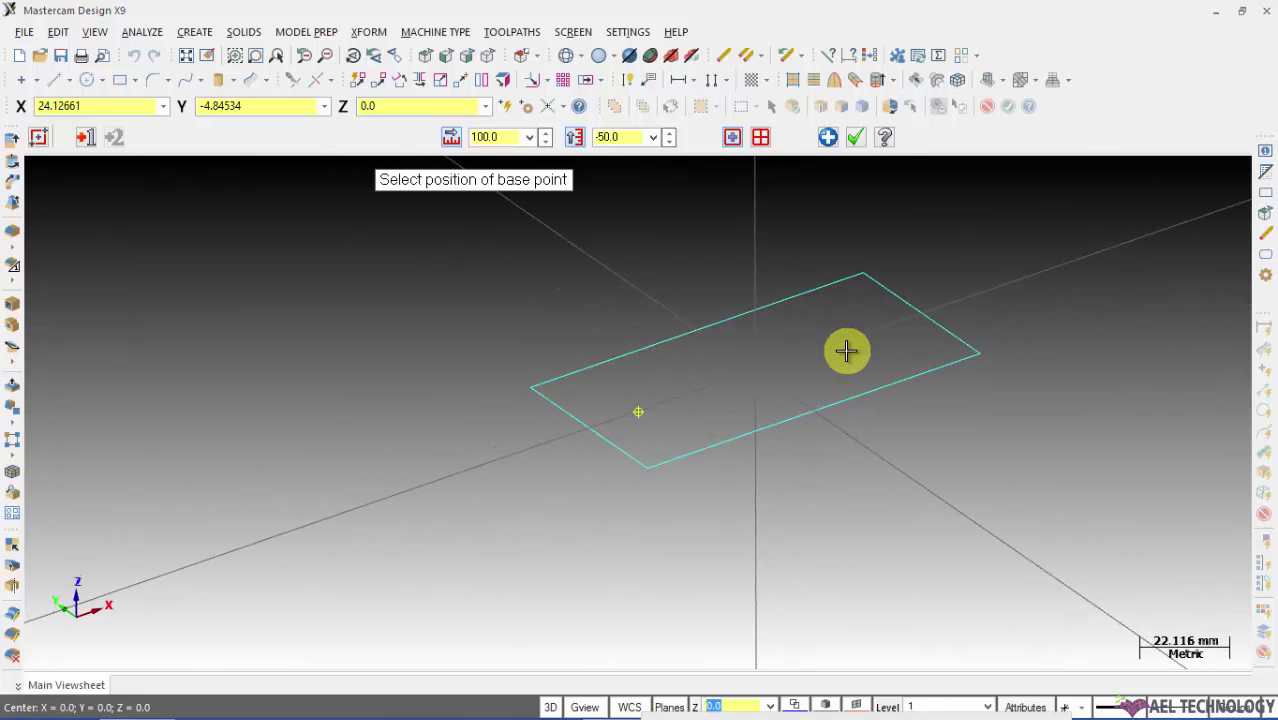
left_click(759, 137)
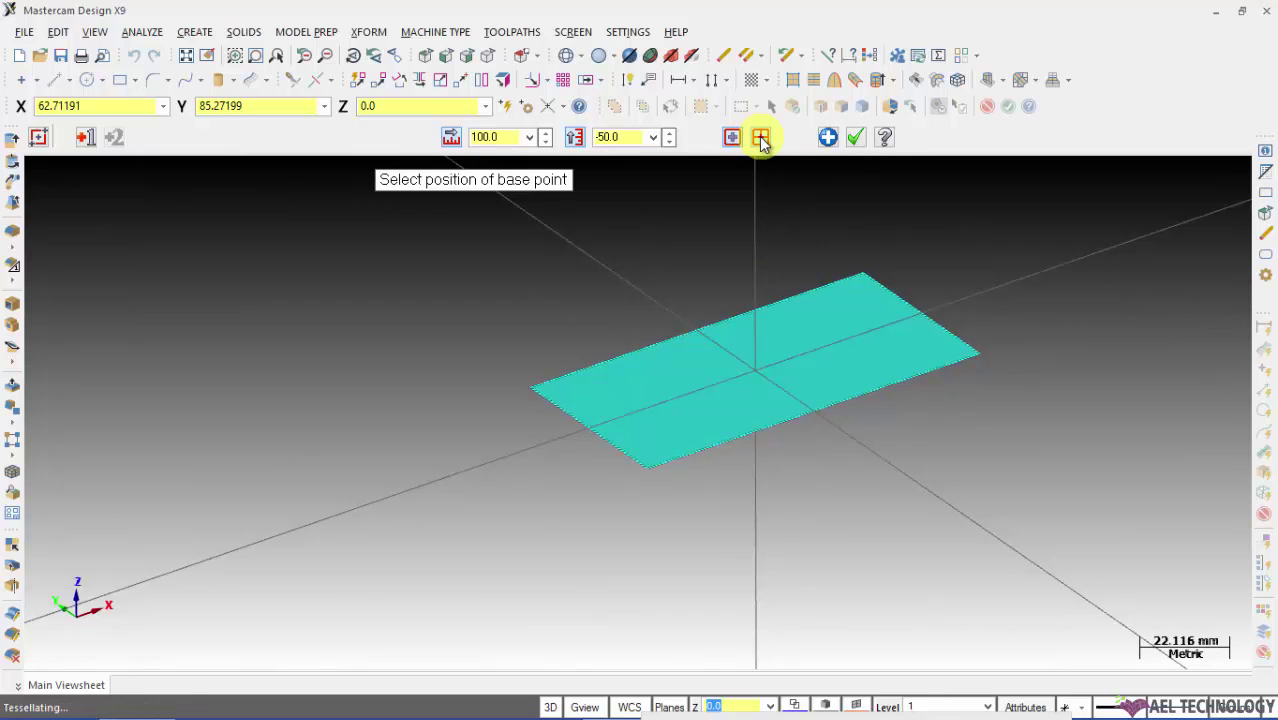
left_click(855, 140)
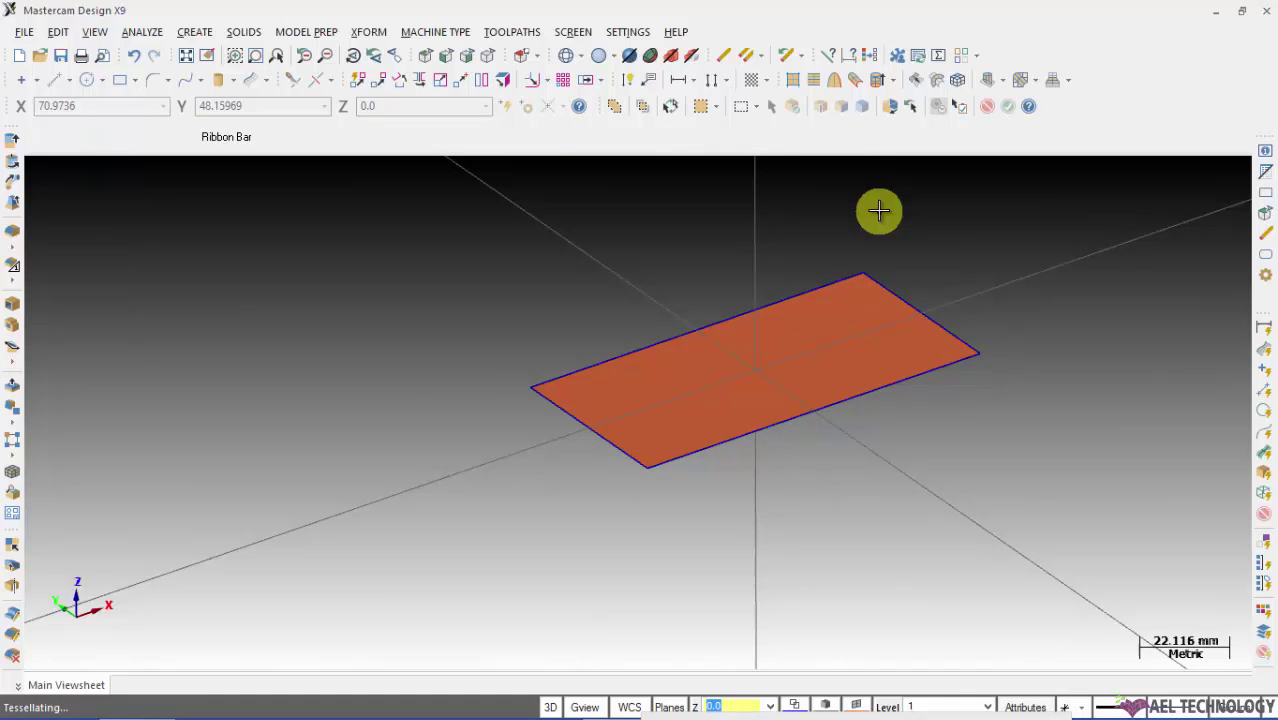
left_click(848, 304)
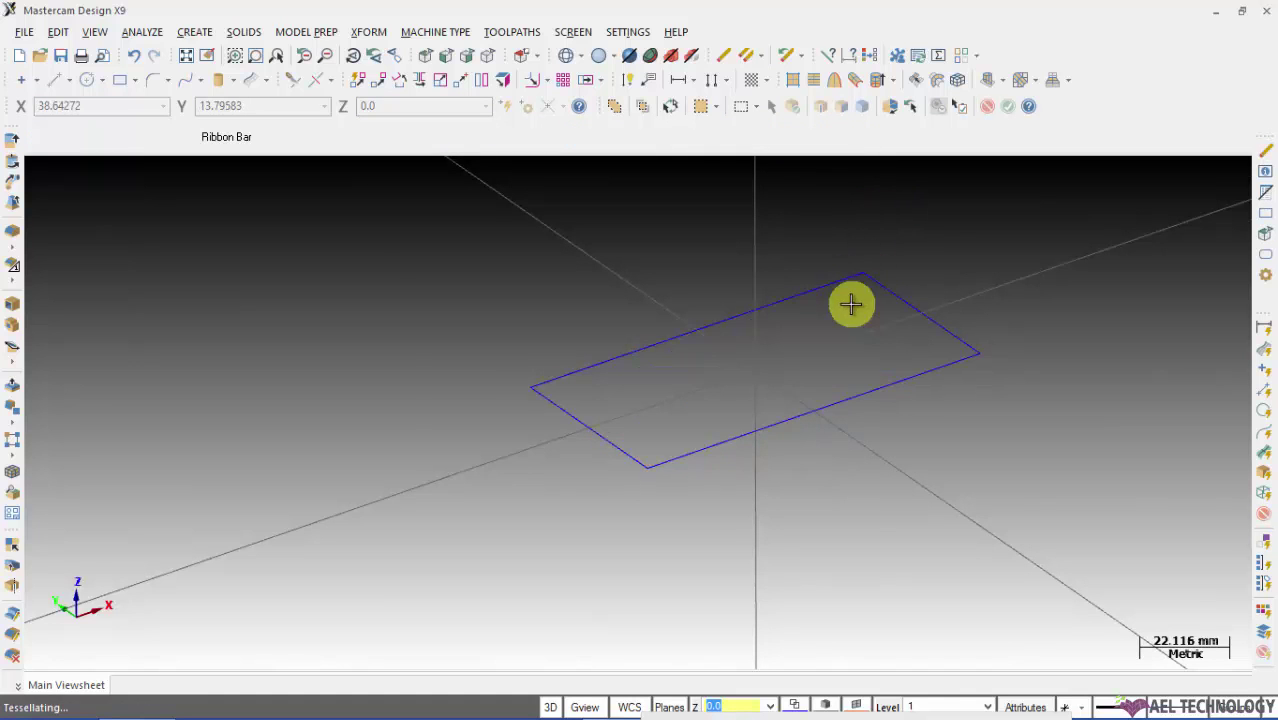
- Return to Top view and delete the rectangle's remaining edges one by one
left_click(882, 279)
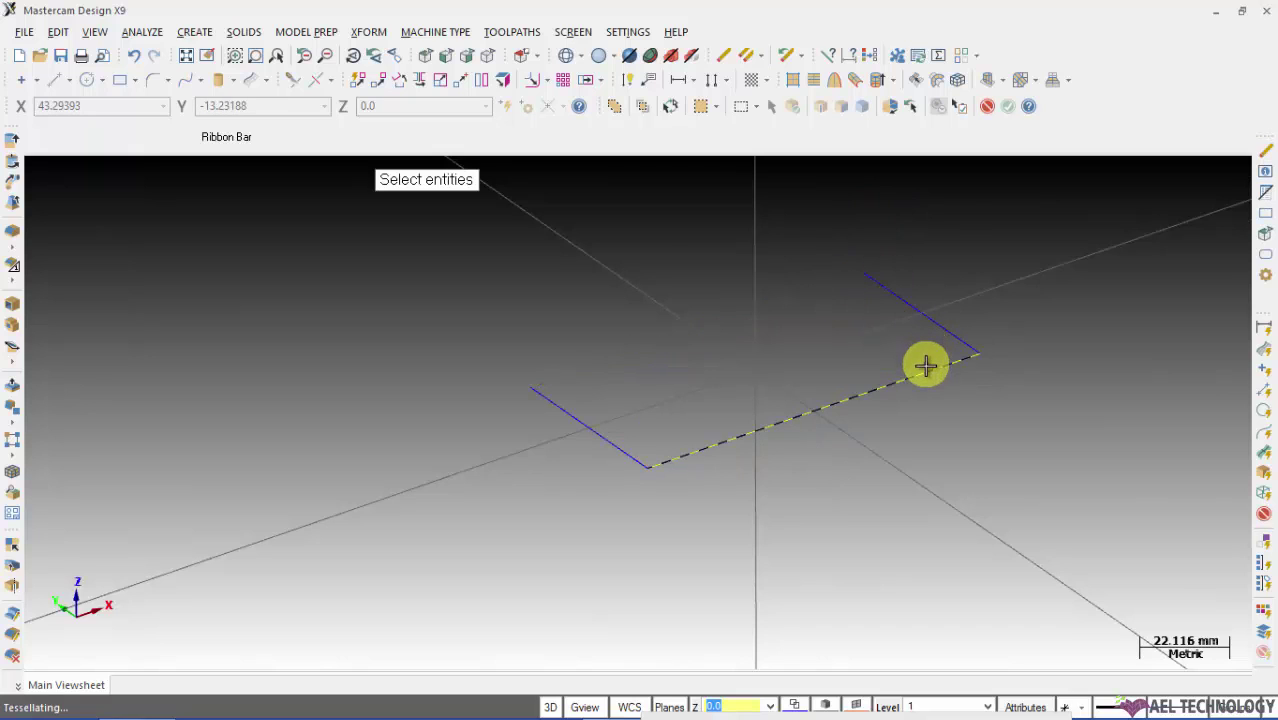
left_click(948, 338)
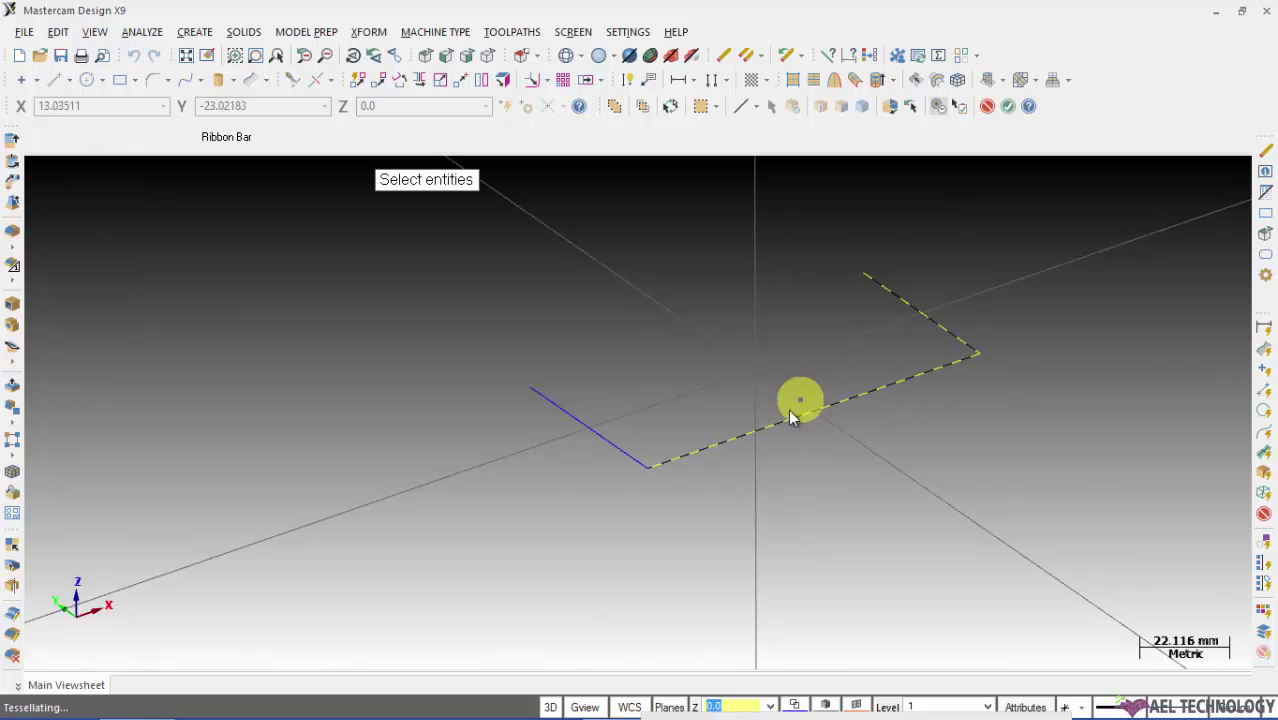
key("Escape")
right_click(813, 234)
left_click(862, 356)
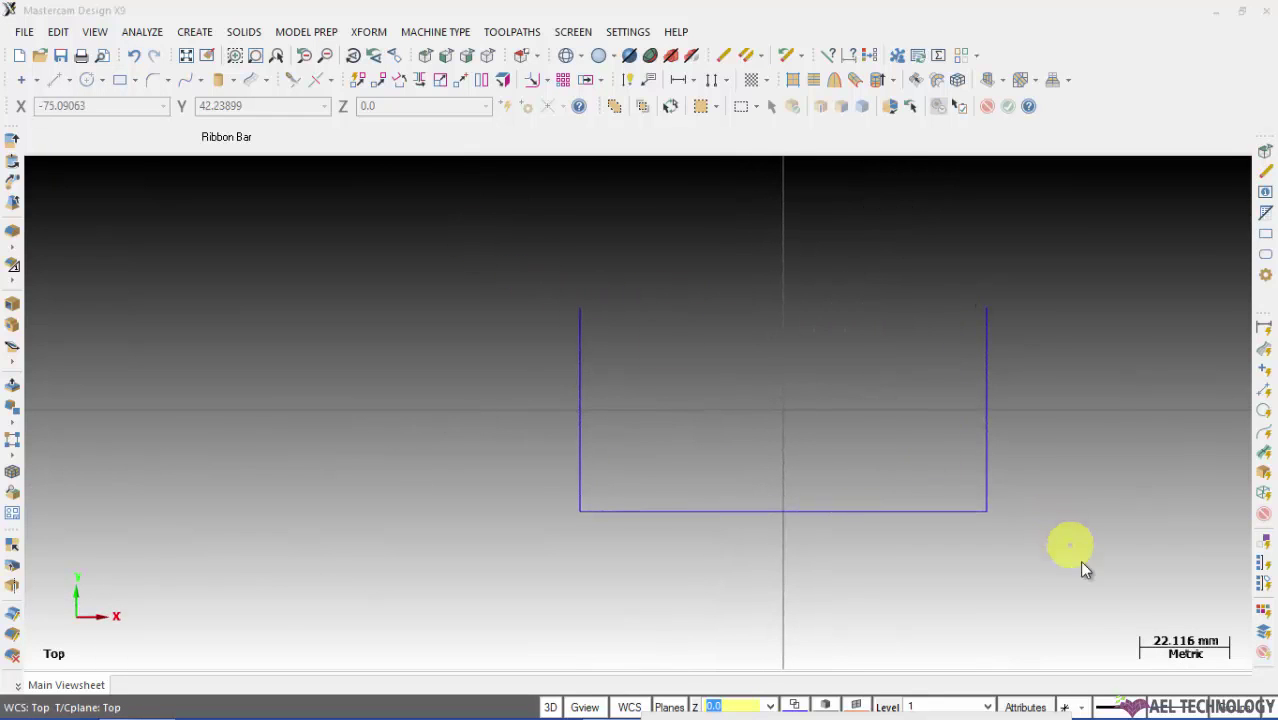
left_click(990, 474)
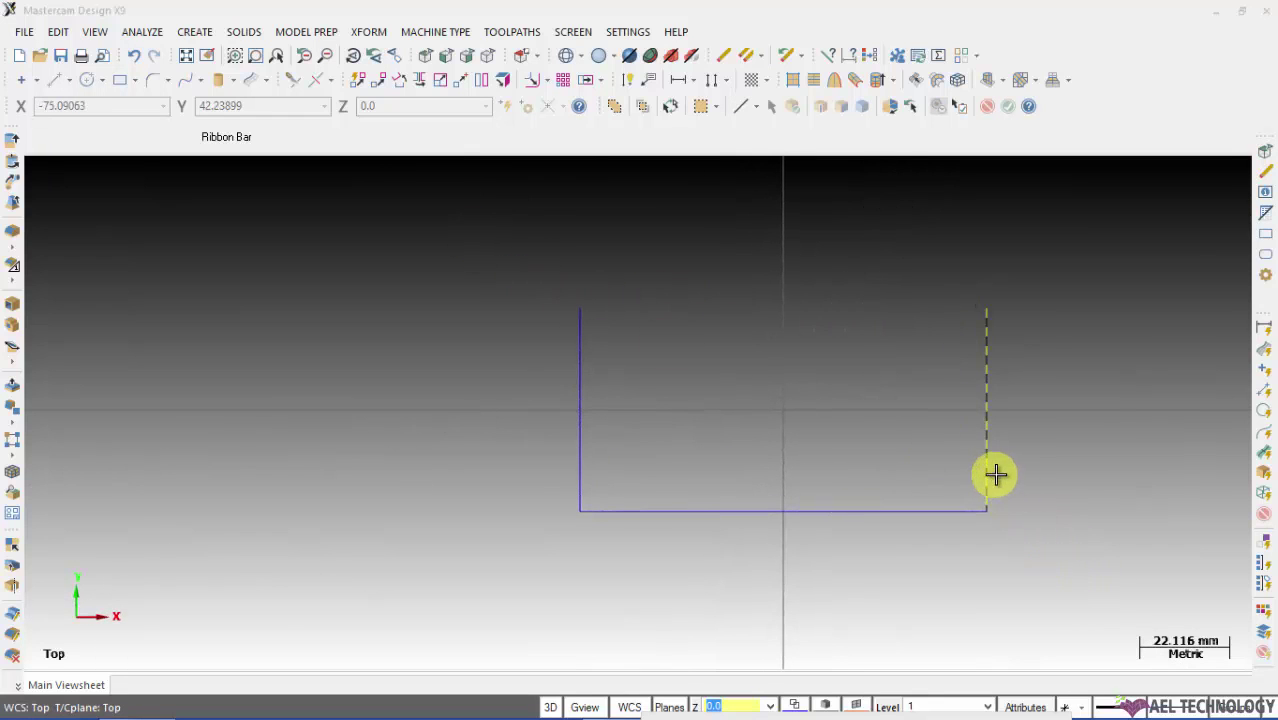
key("Delete")
left_click(950, 511)
key("Delete")
left_click(583, 472)
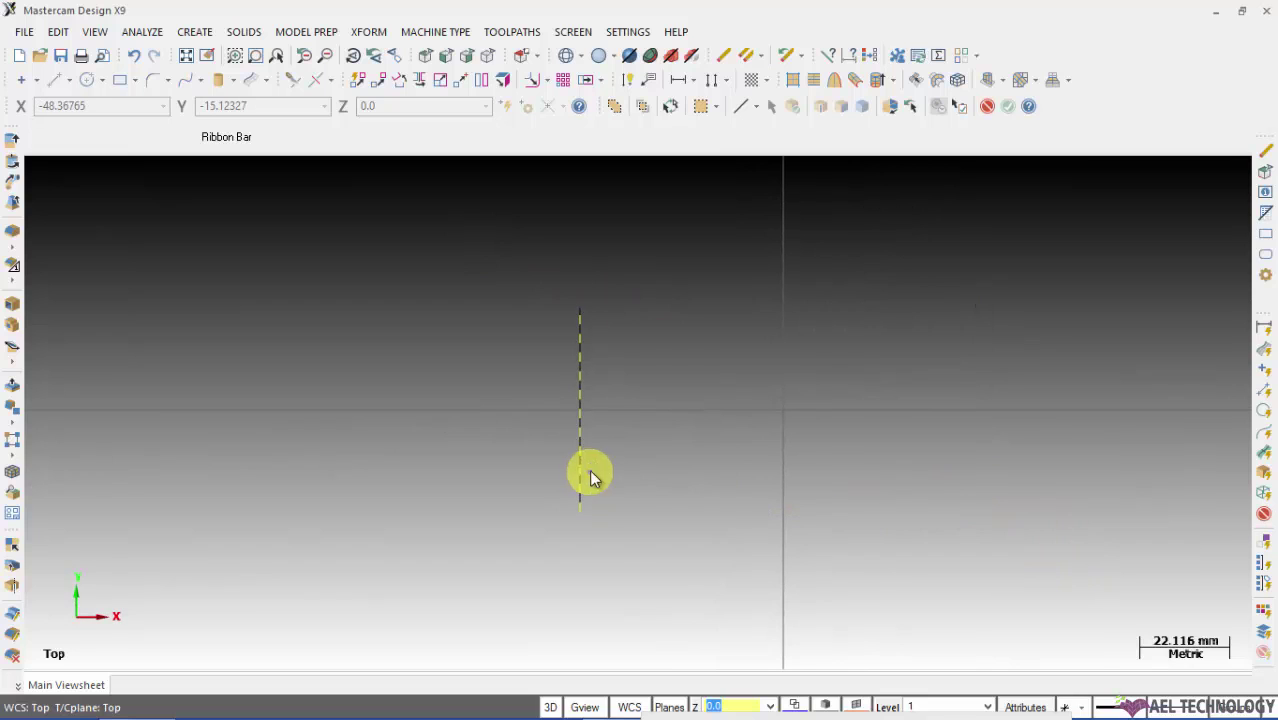
key("Delete")
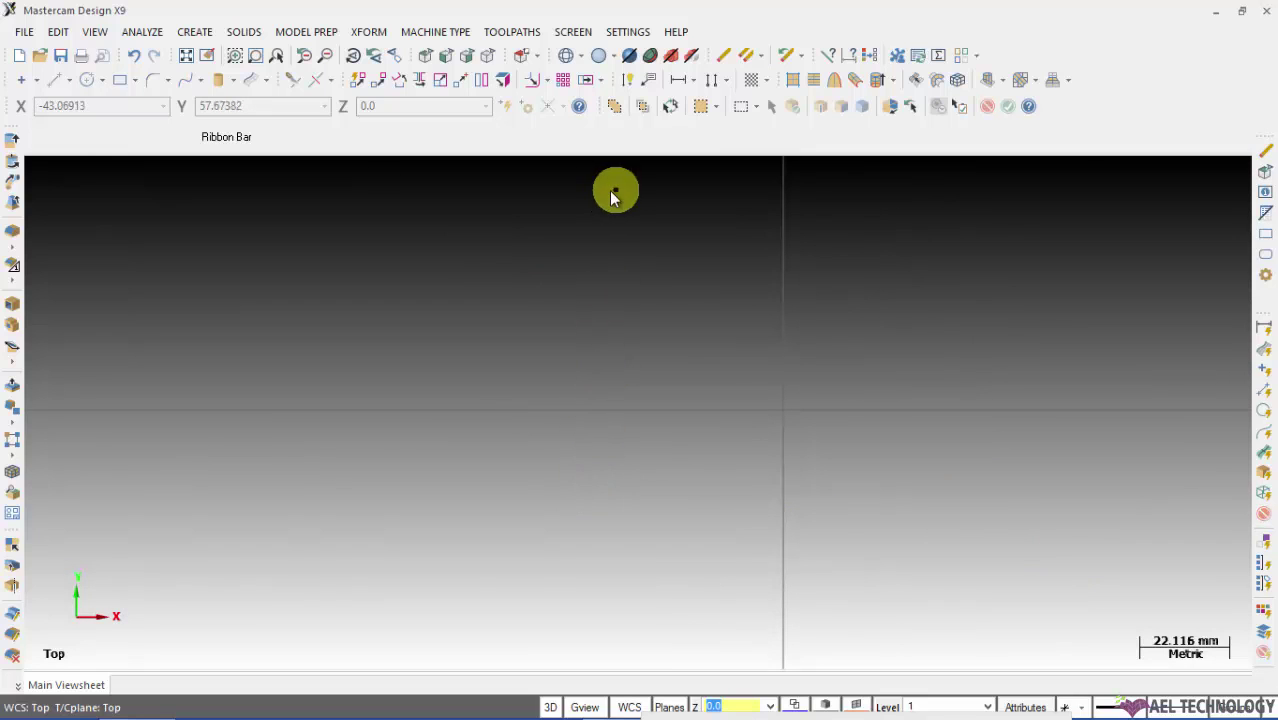
- Start a Rectangular Shapes rectangle with width 80 and begin typing its height
left_click(133, 80)
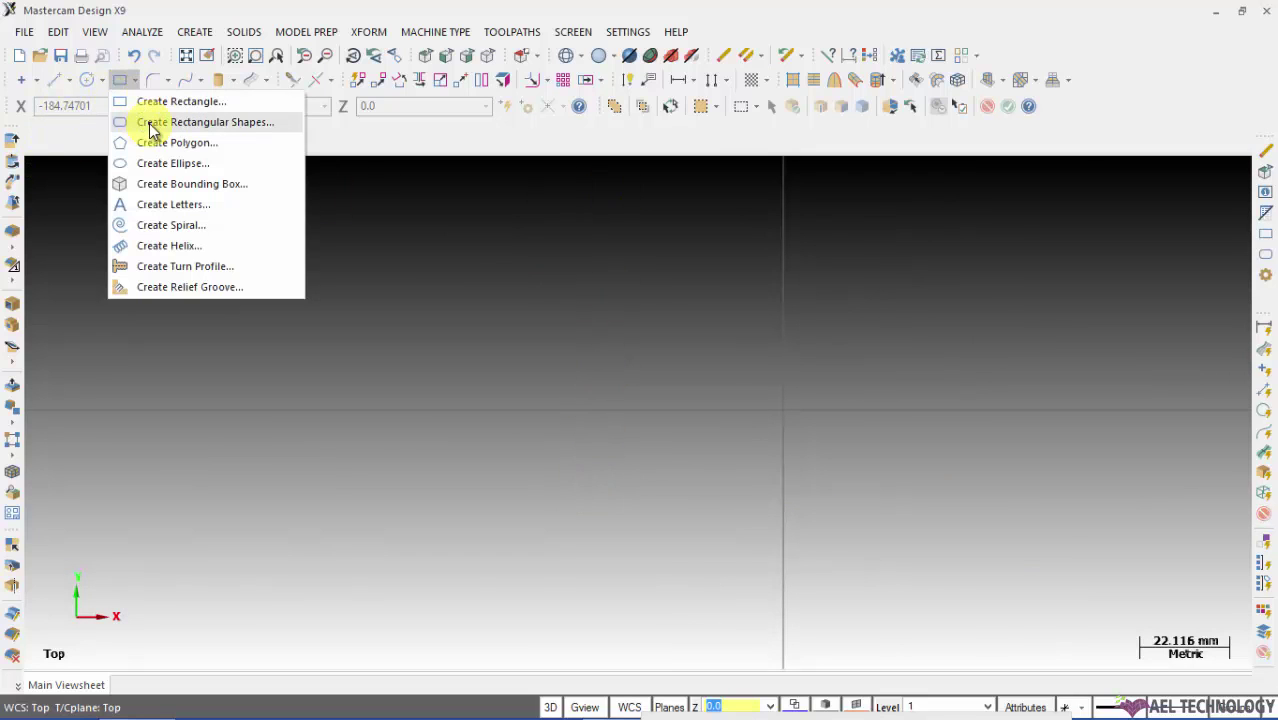
left_click(152, 122)
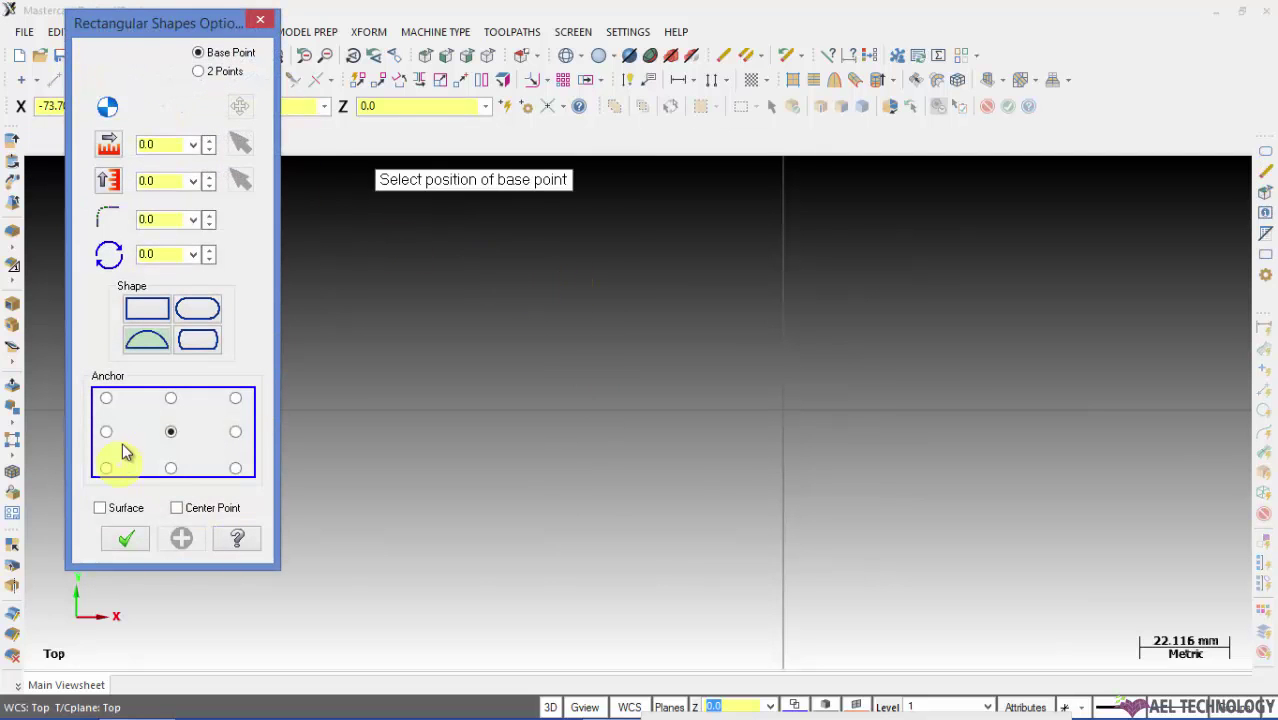
left_click(171, 147)
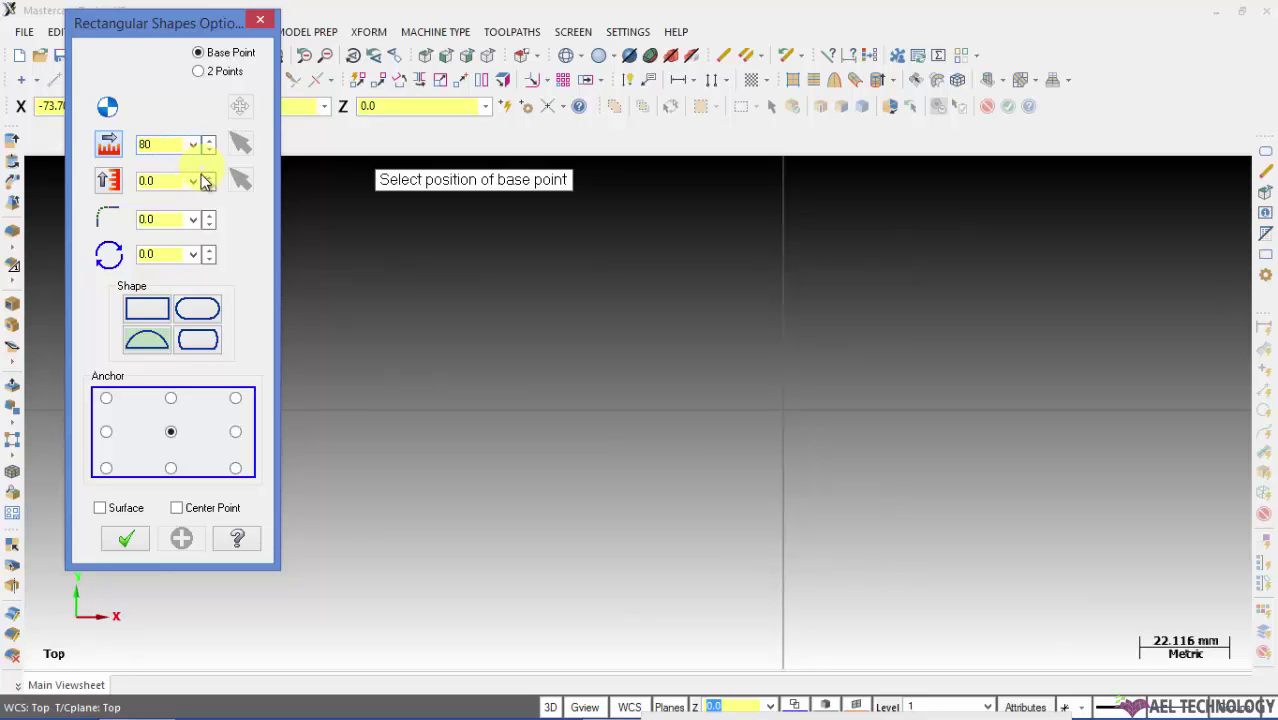
left_click(167, 185)
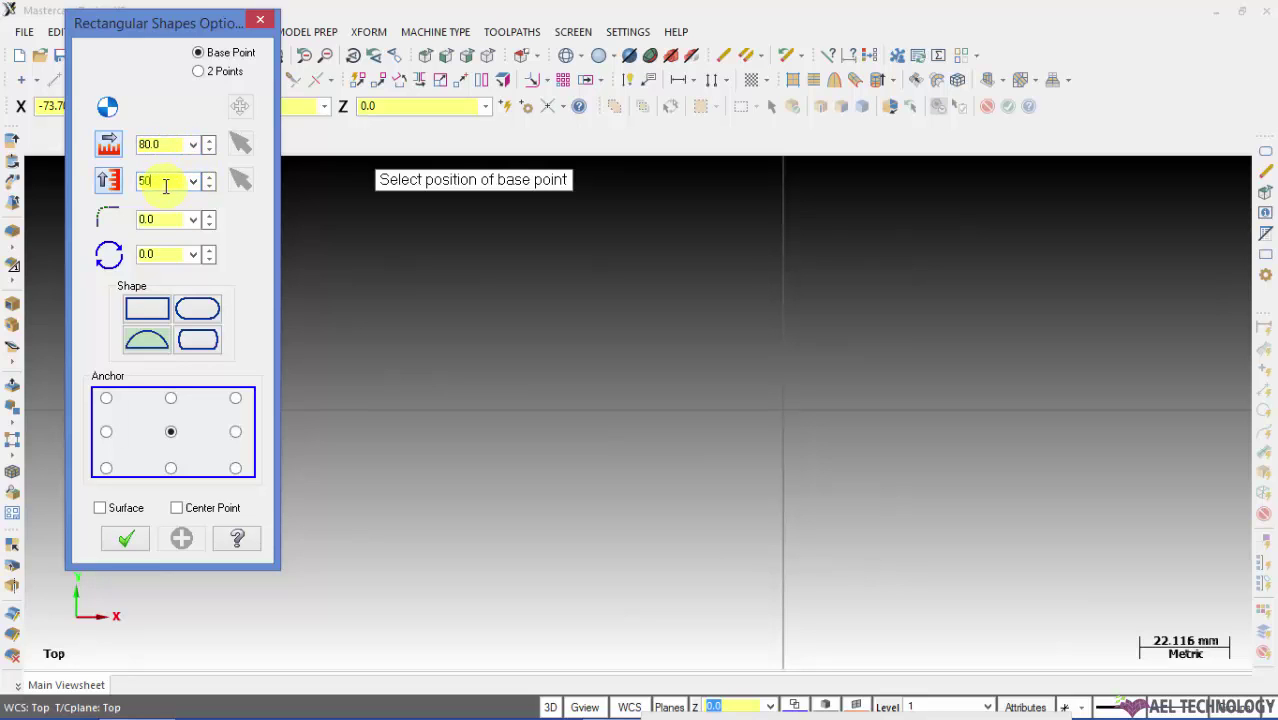
type("50")
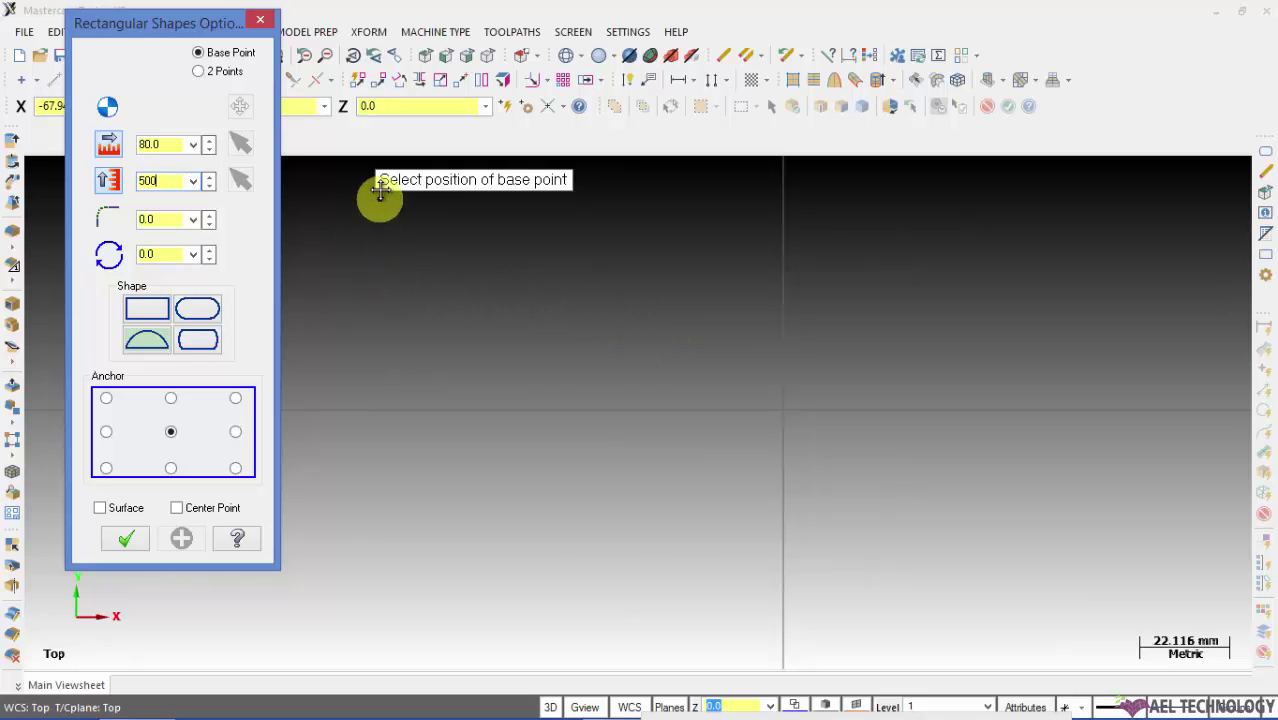
- Set the shape's base point to 0,0,0 and its height to 50
key("Return")
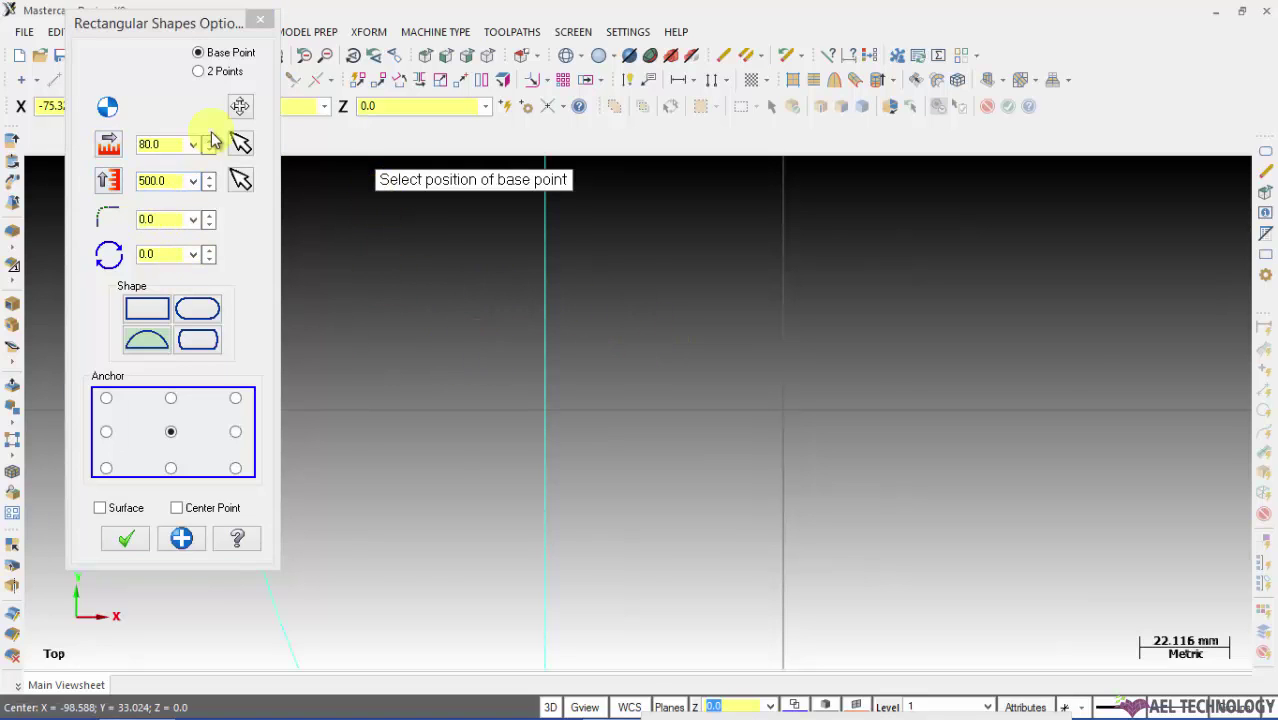
left_click(240, 106)
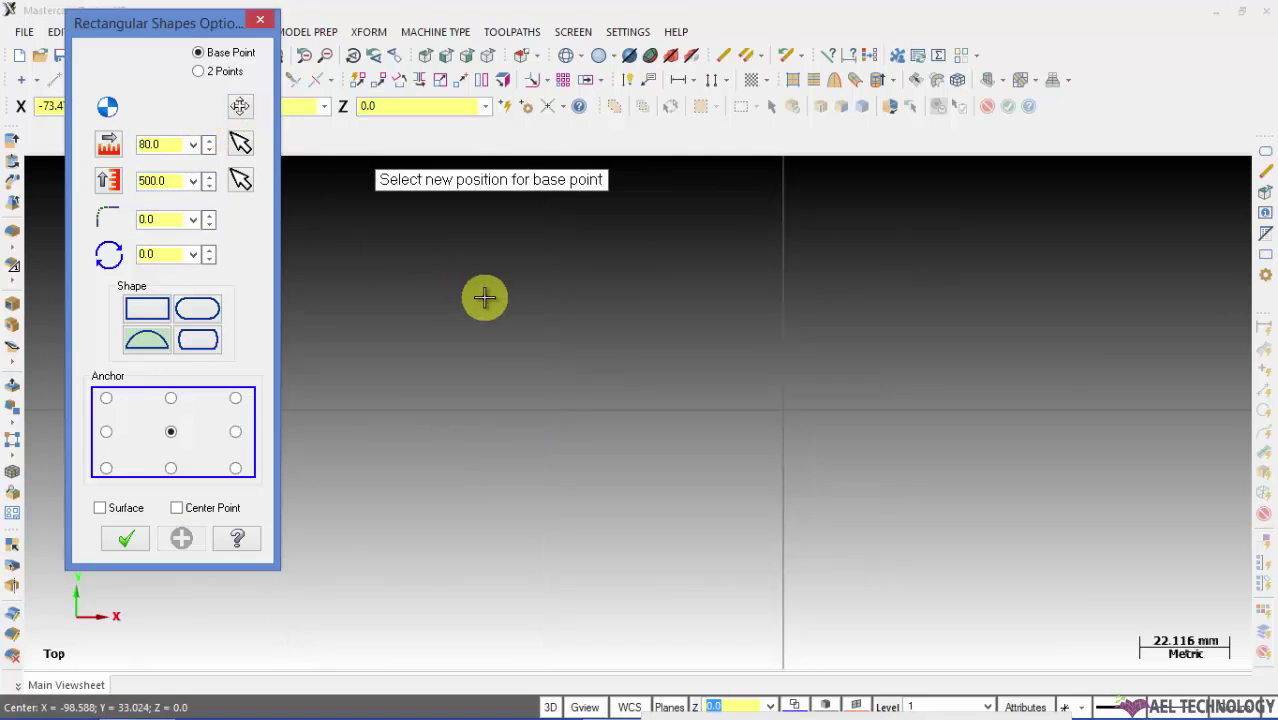
type("0,0")
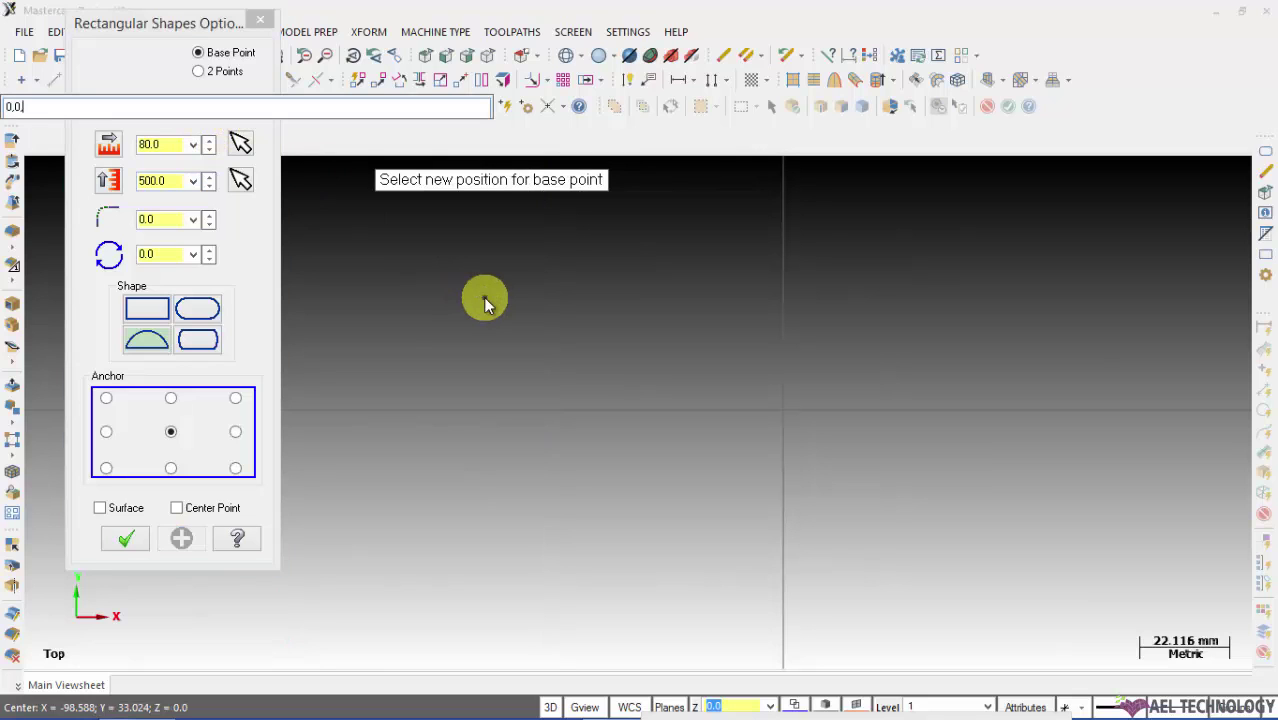
type(",0")
key("Return")
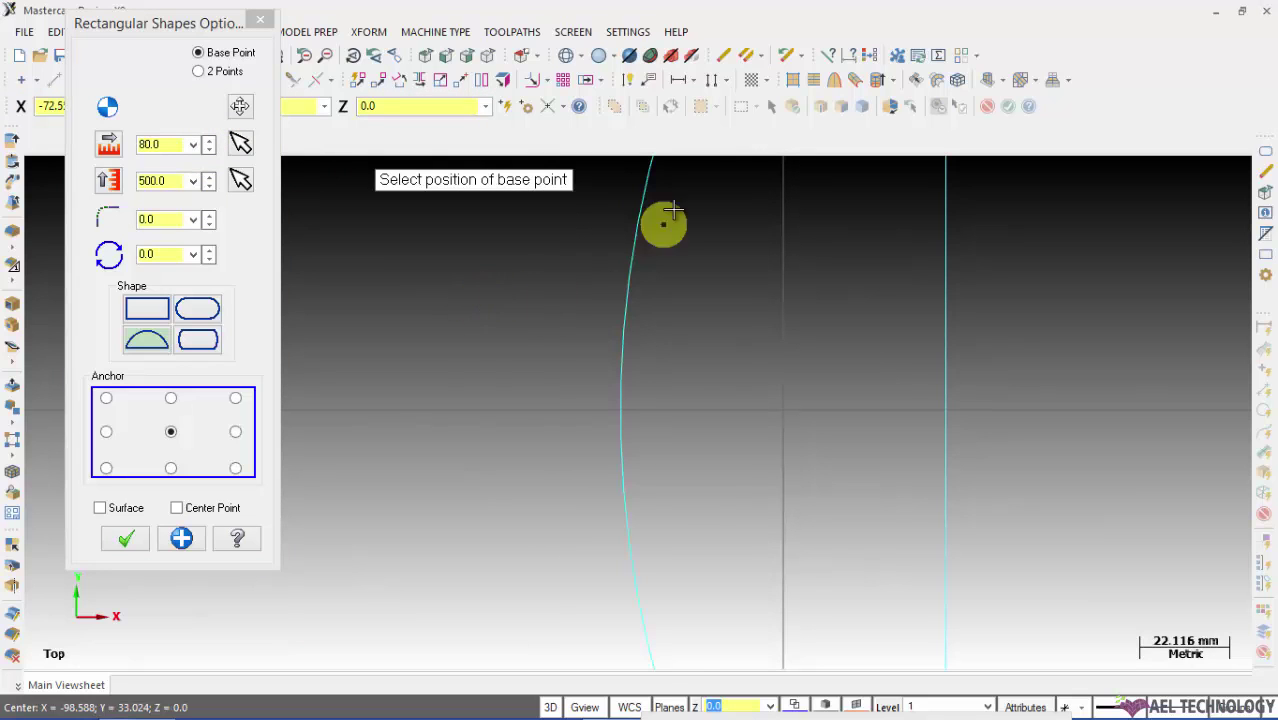
scroll(740, 396, "down", 5)
scroll(776, 382, "down", 2)
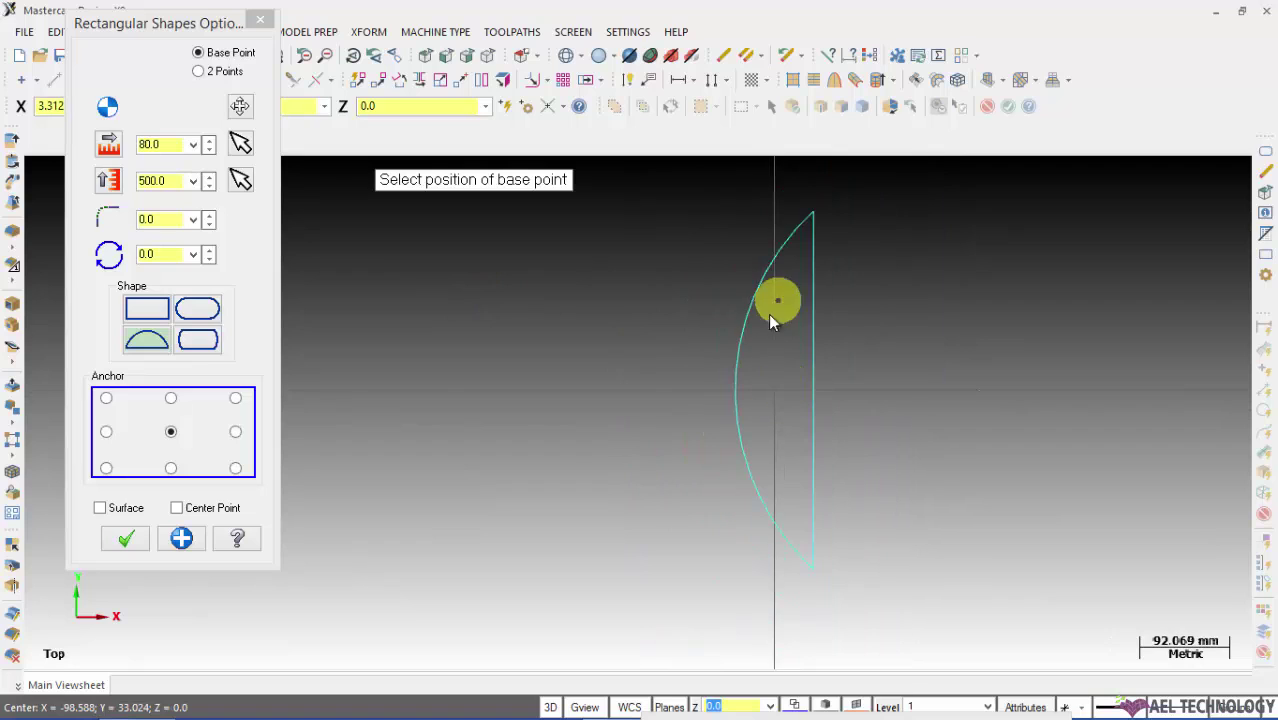
left_click(157, 314)
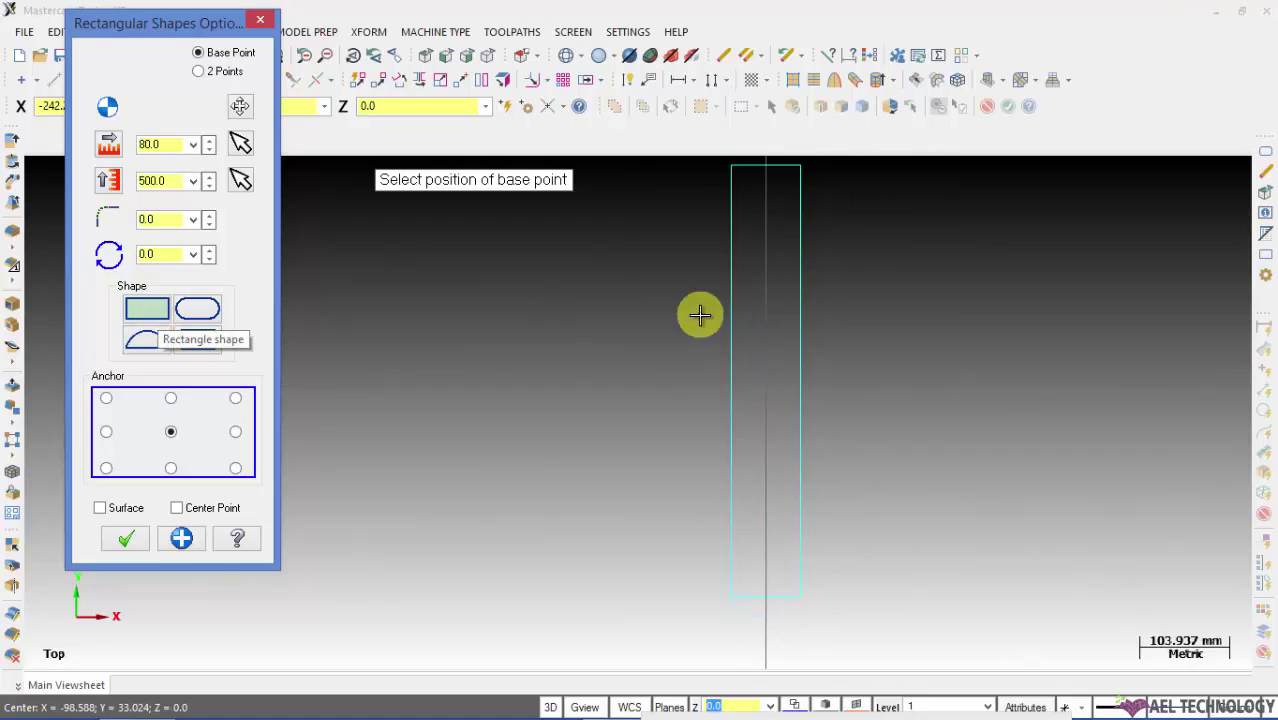
left_click(157, 181)
type("50")
key("Return")
- Preview the obround, half-circle and barrel shapes, rotate 90°, then return to Rectangle
scroll(756, 345, "up", 6)
left_click(198, 309)
left_click(150, 343)
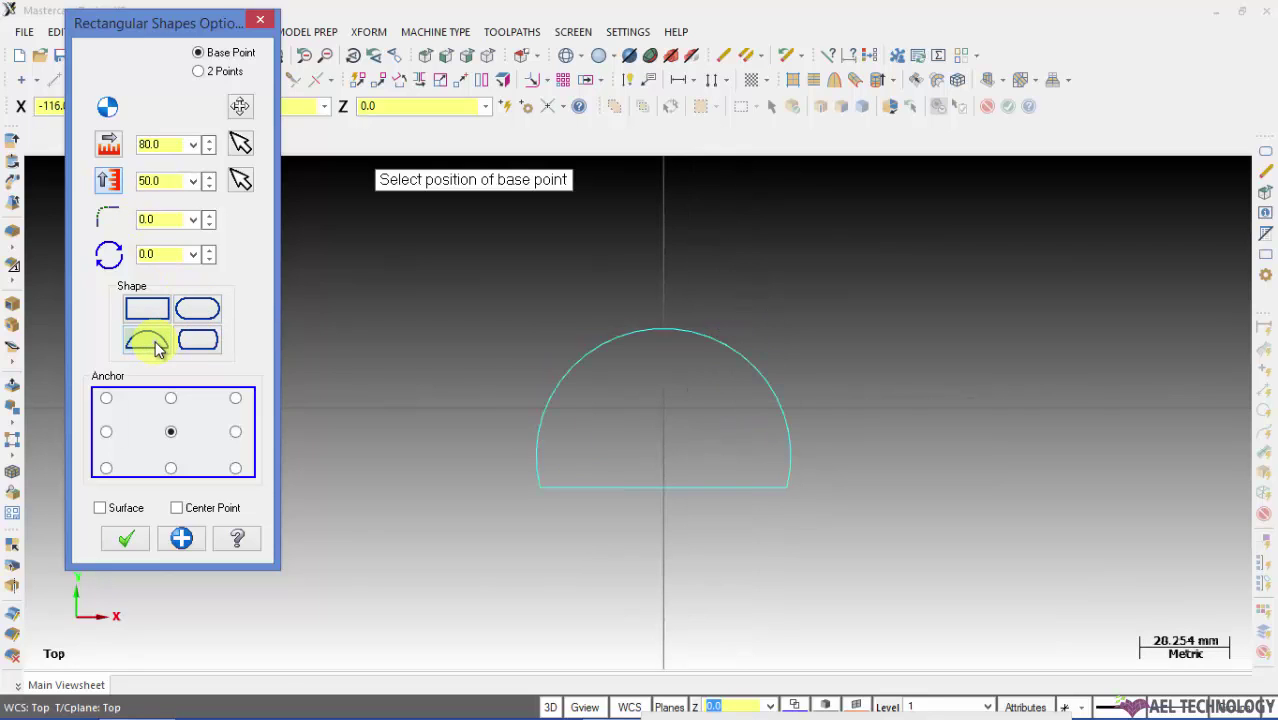
left_click(205, 342)
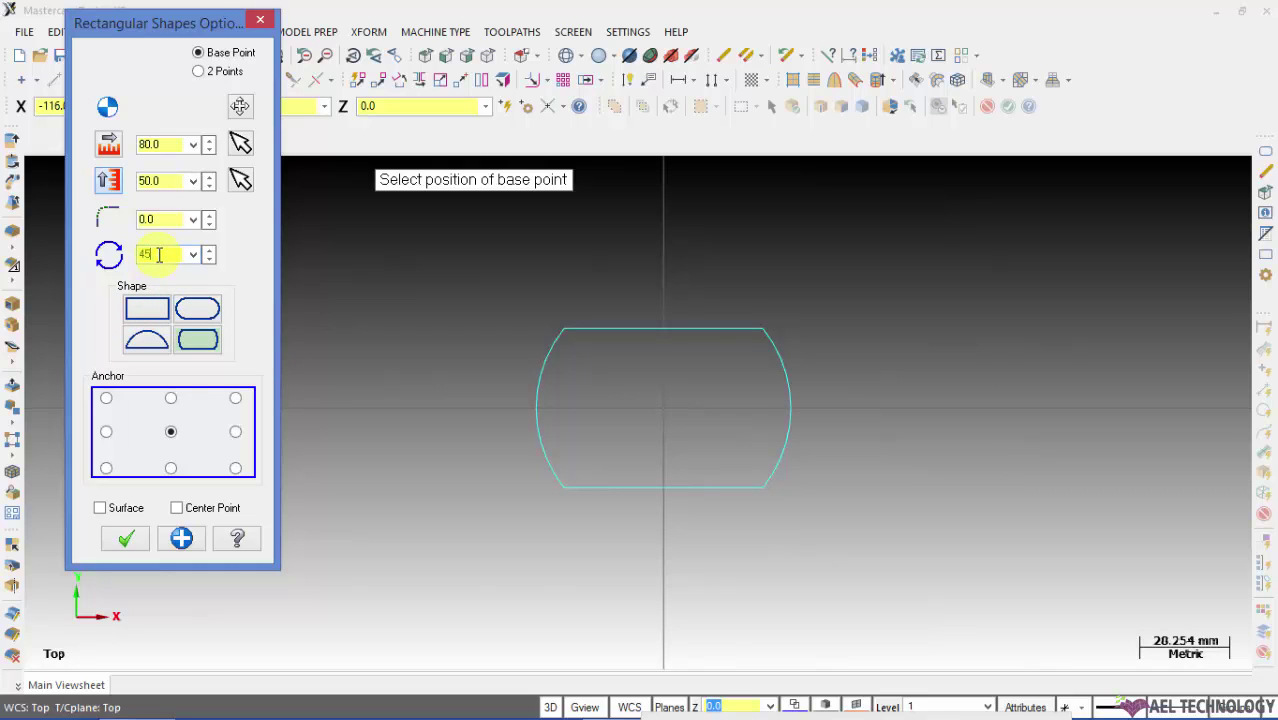
key("Return")
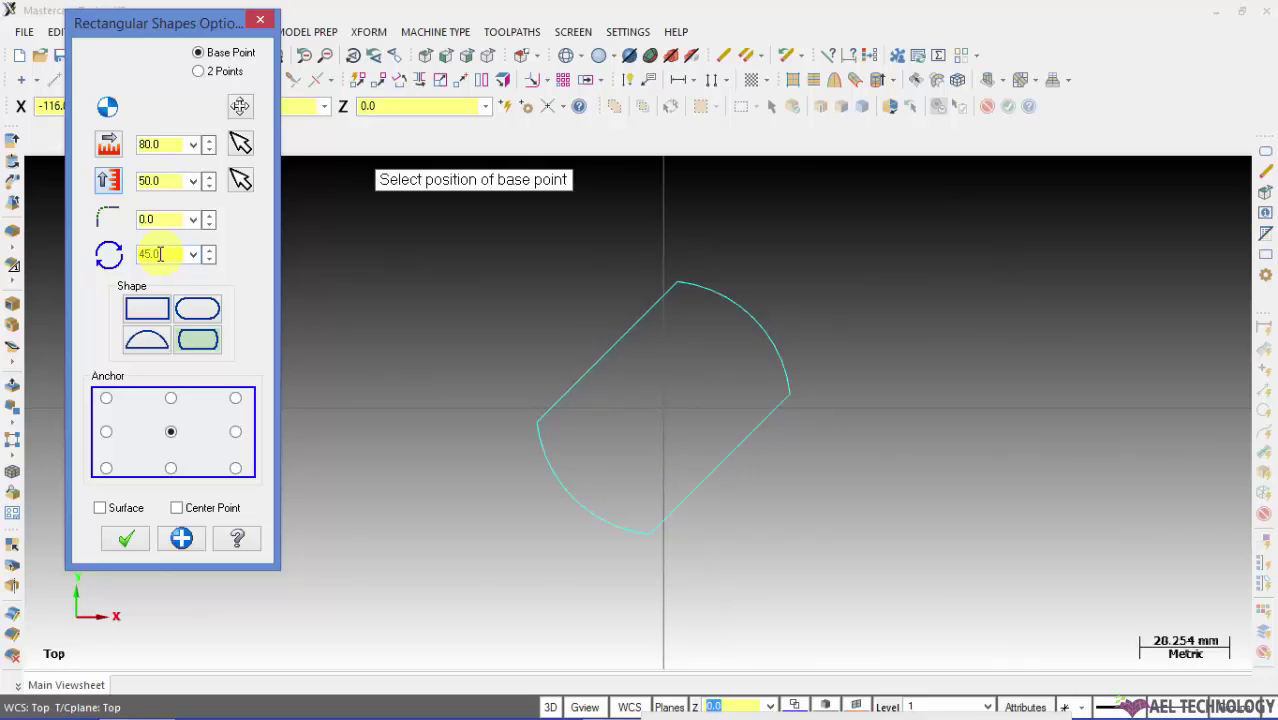
type("90")
key("Return")
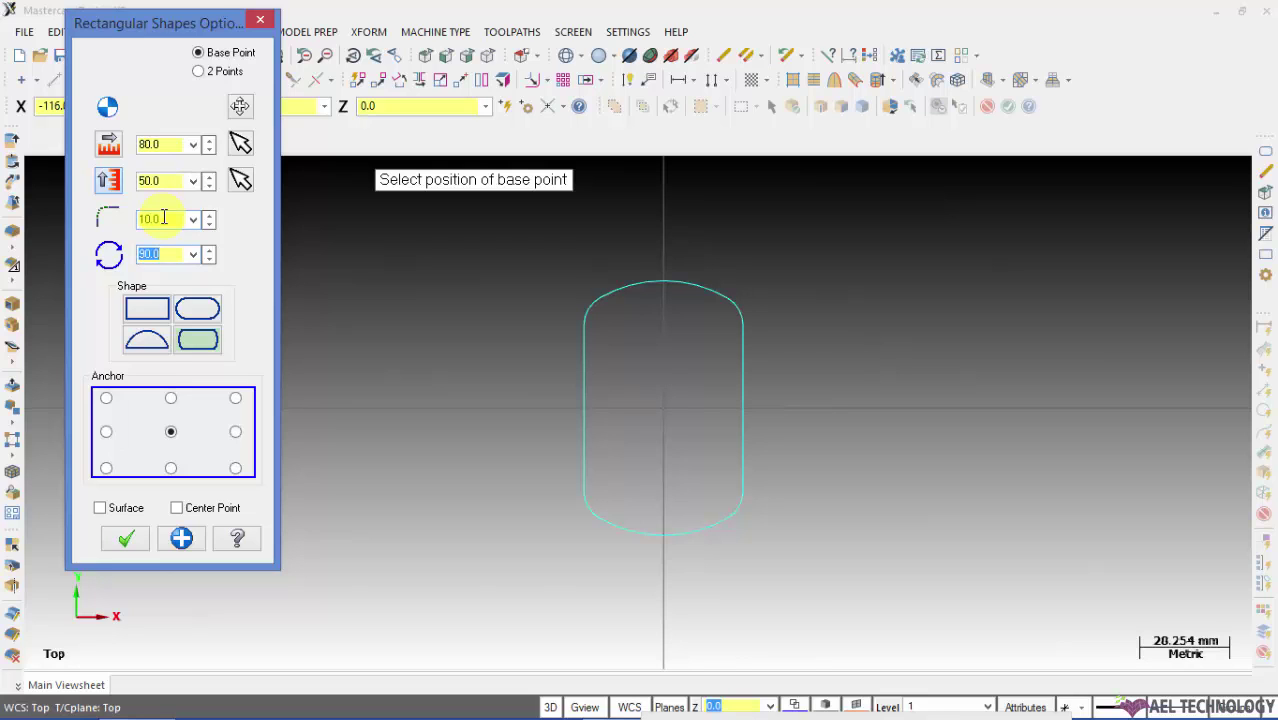
left_click(159, 309)
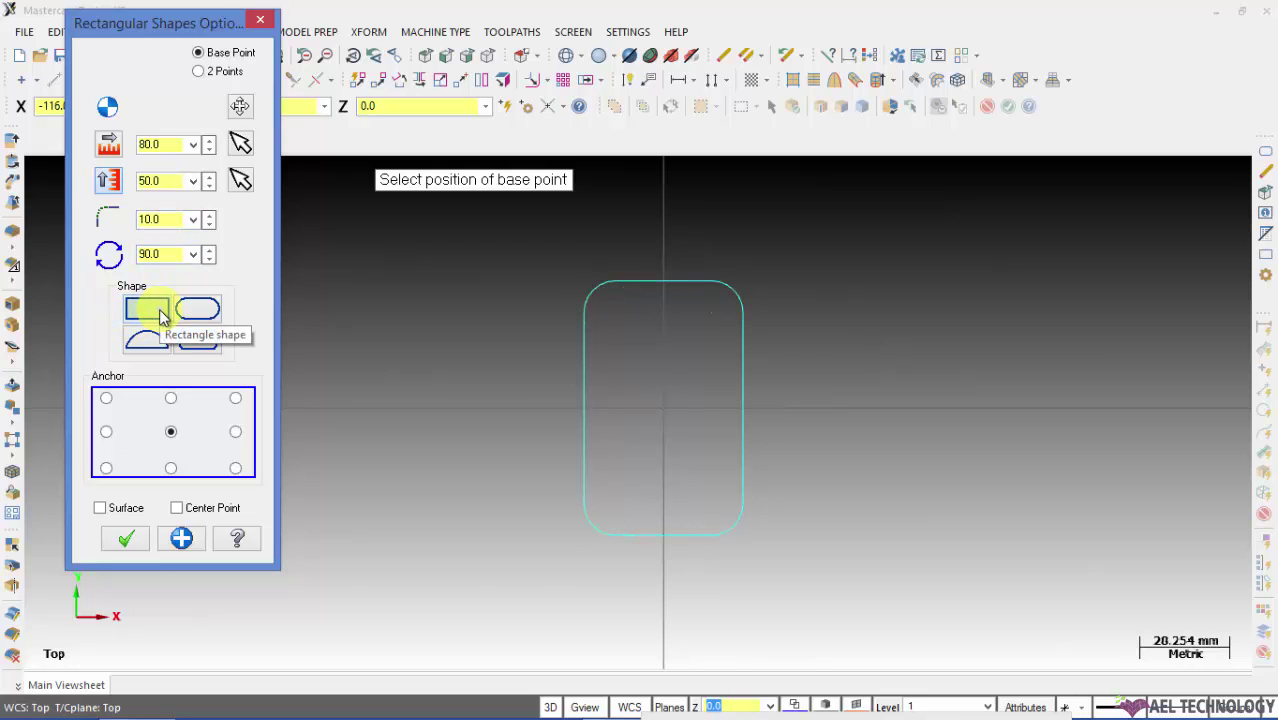
- Toggle the surface option on and off and set the shape back to Rectangle
left_click(101, 508)
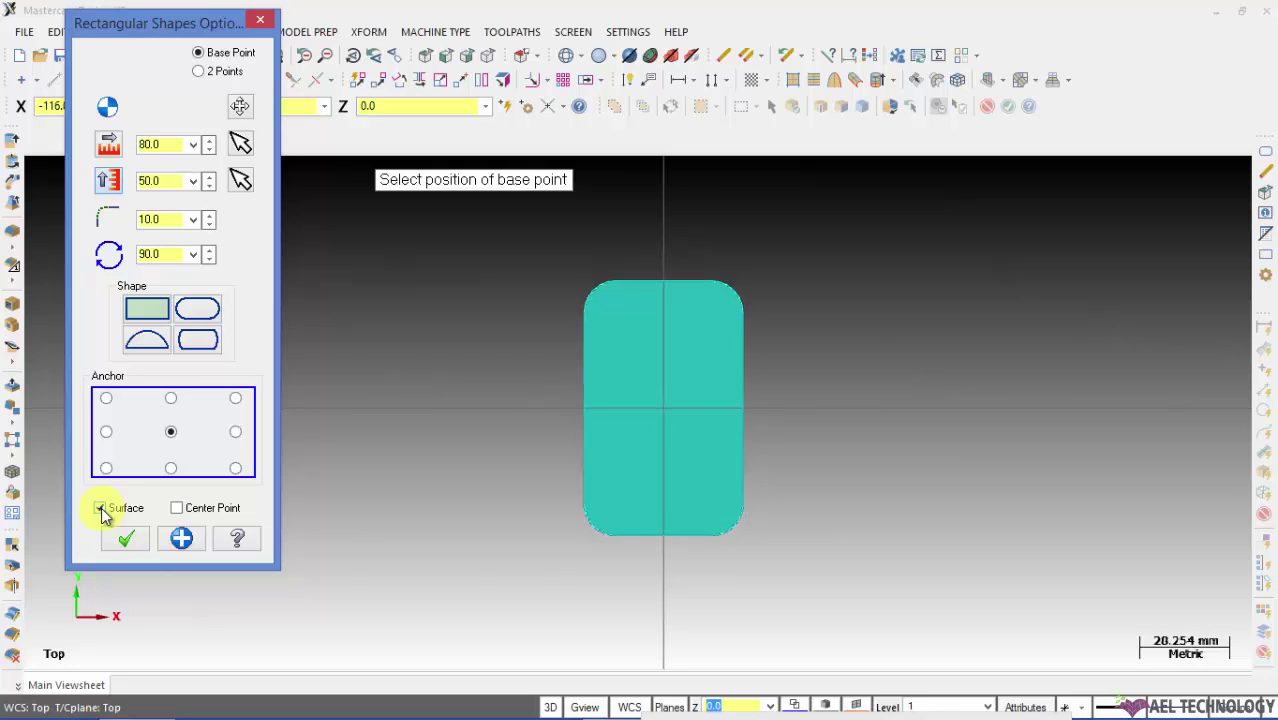
left_click(196, 309)
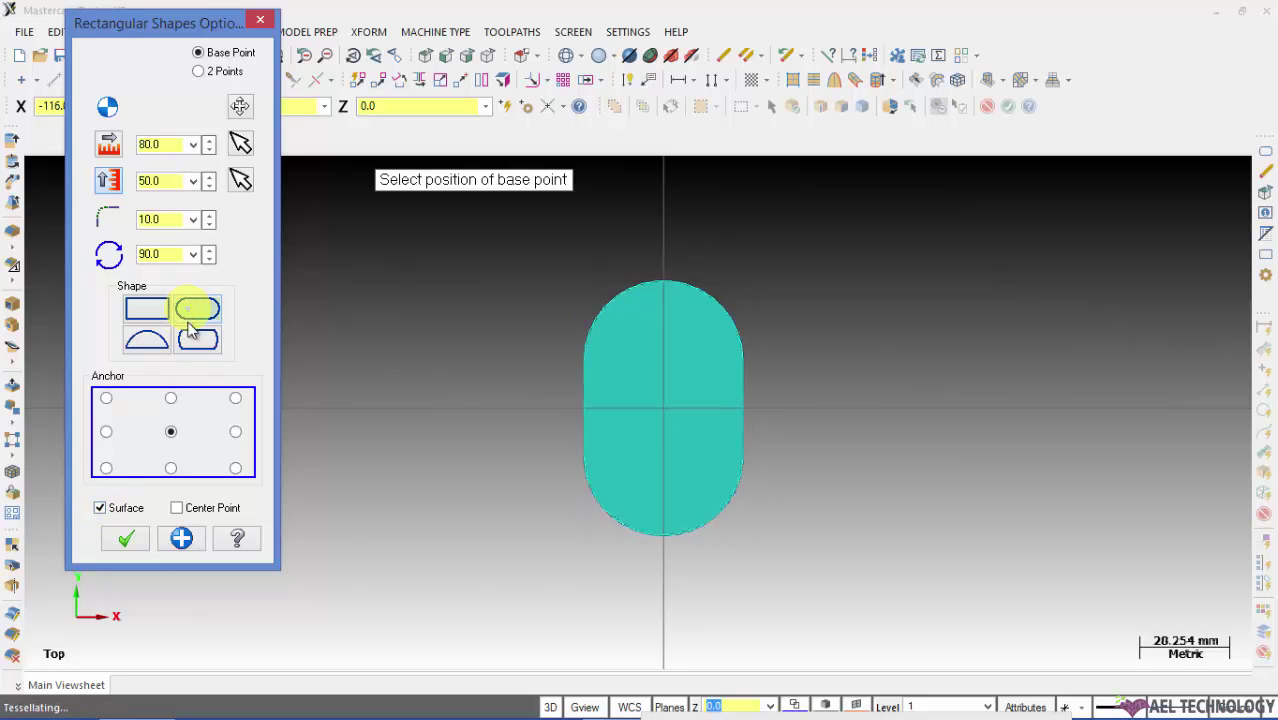
left_click(101, 508)
scroll(673, 340, "down", 1)
scroll(677, 346, "up", 2)
scroll(677, 346, "up", 1)
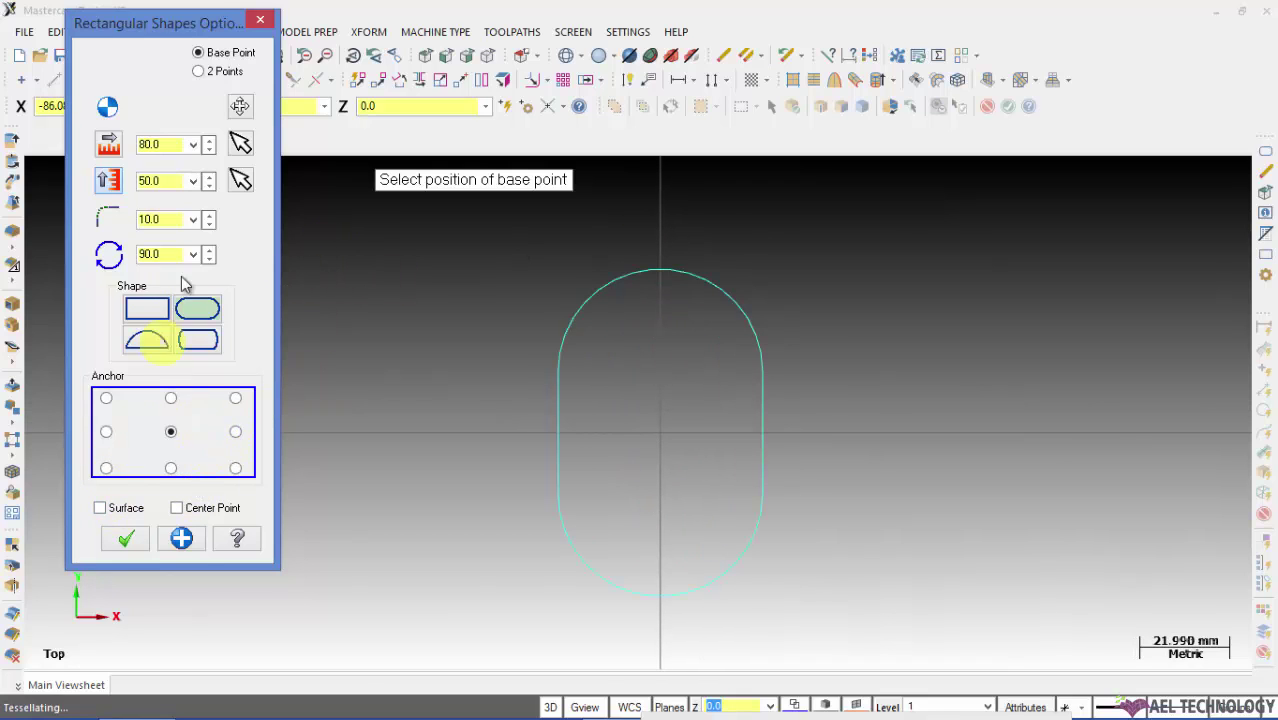
left_click(152, 309)
- Set rotation 0 and corner radius 0, commit the rectangle, and window-select it
double_click(166, 254)
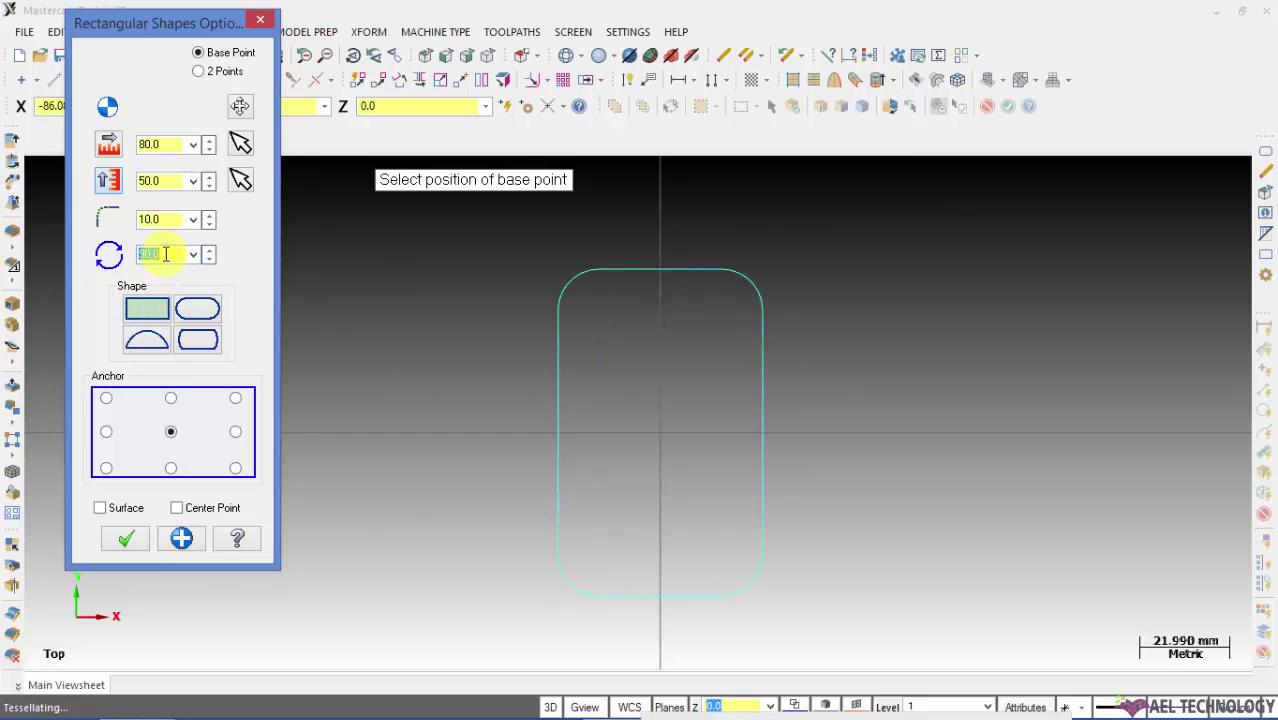
type("0")
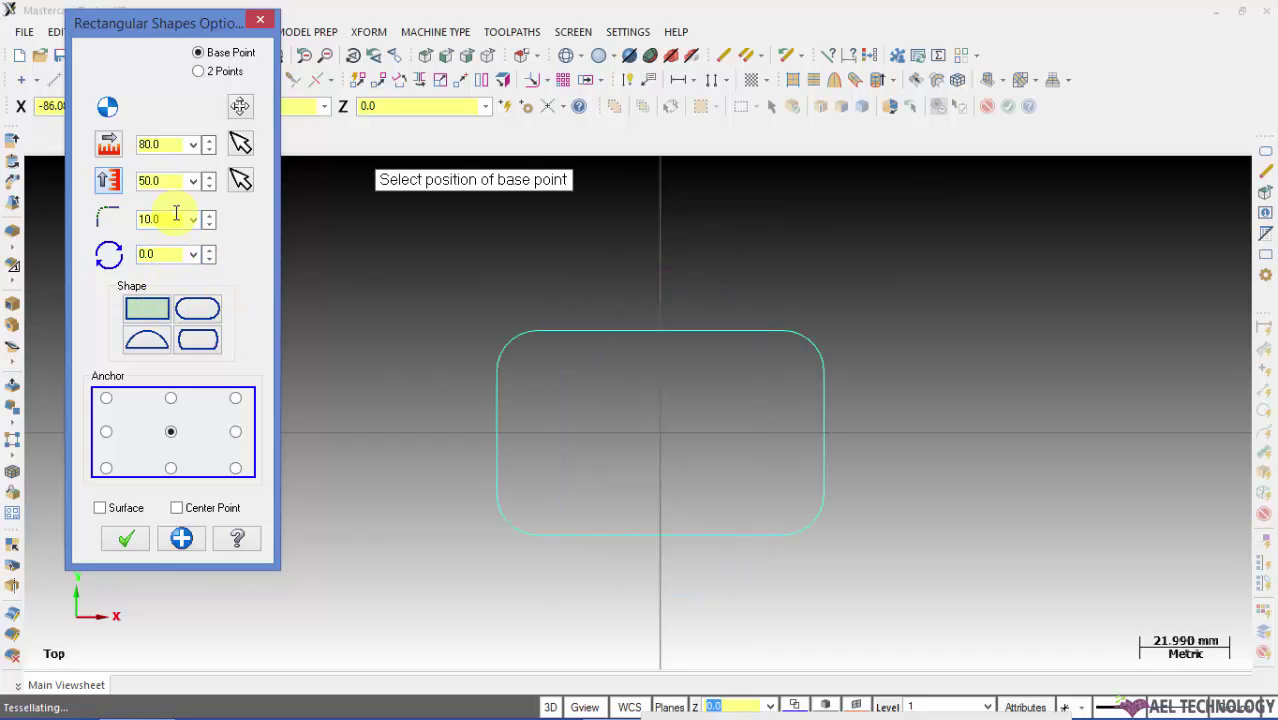
key("Tab")
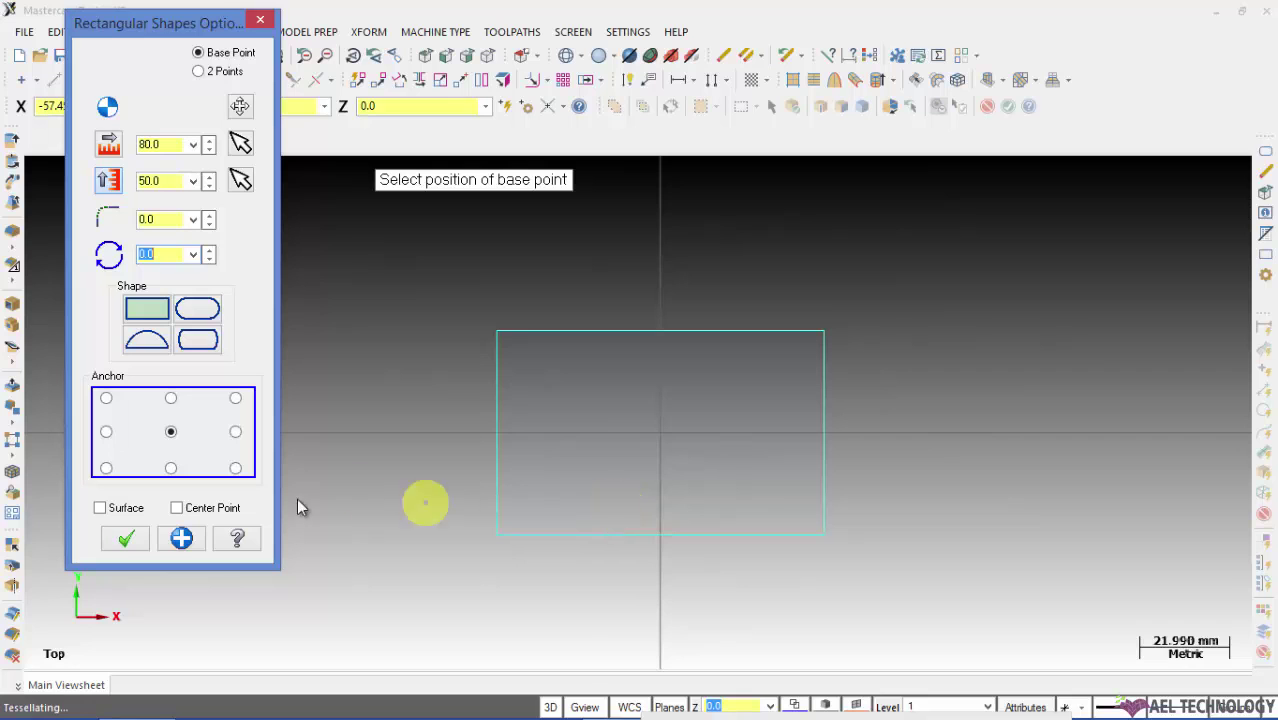
left_click(127, 539)
left_click_drag(449, 284, 896, 573)
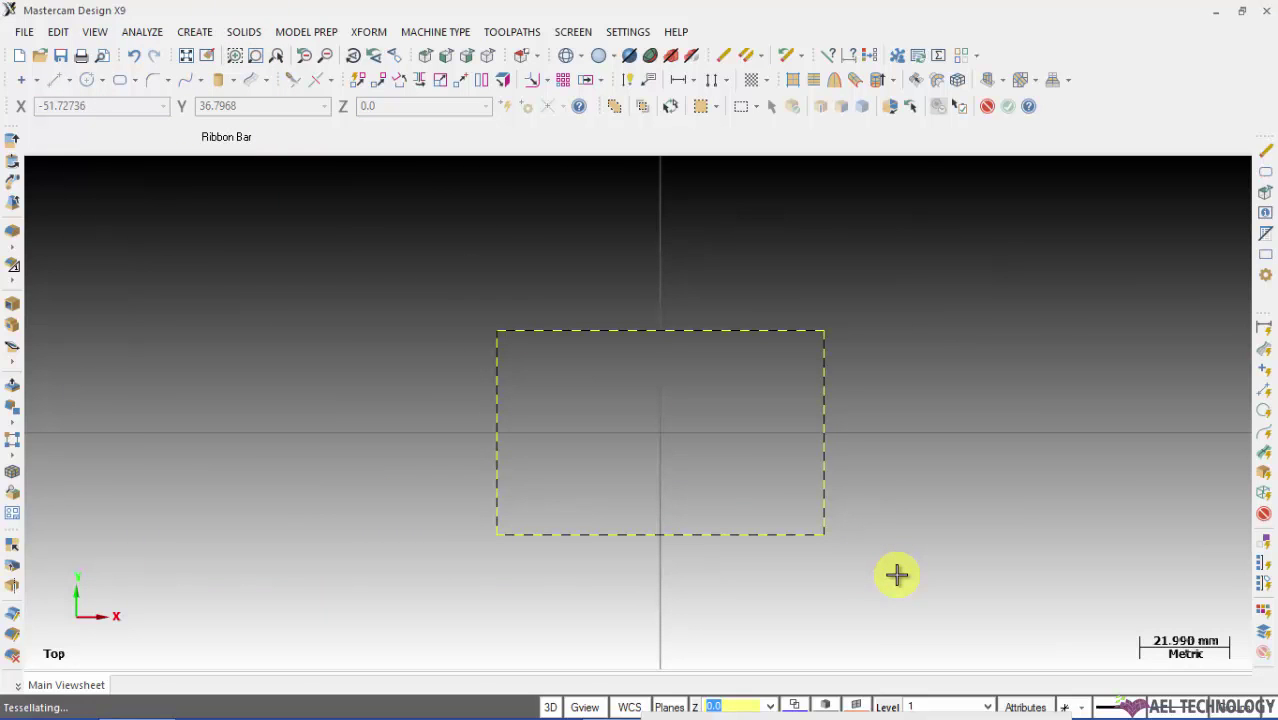
- Delete the rectangle and start a 6-sided, radius 25 polygon at base point 0,0
key("Delete")
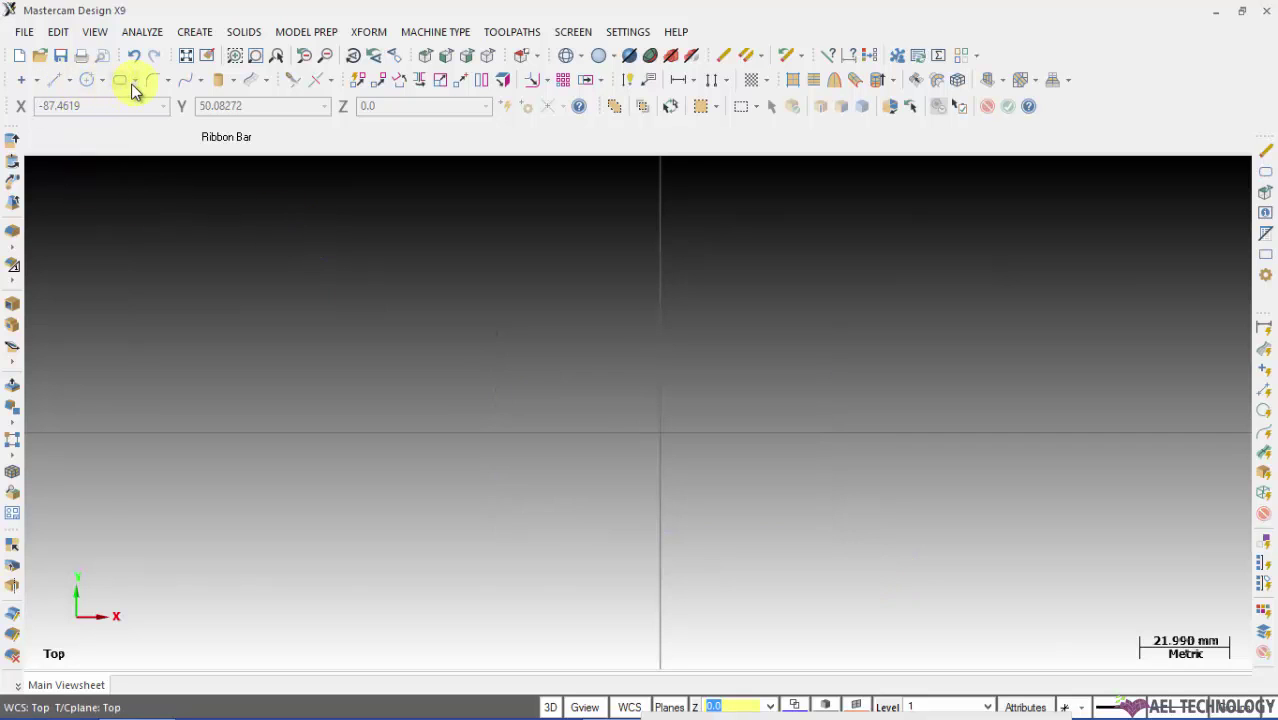
left_click(138, 81)
left_click(154, 142)
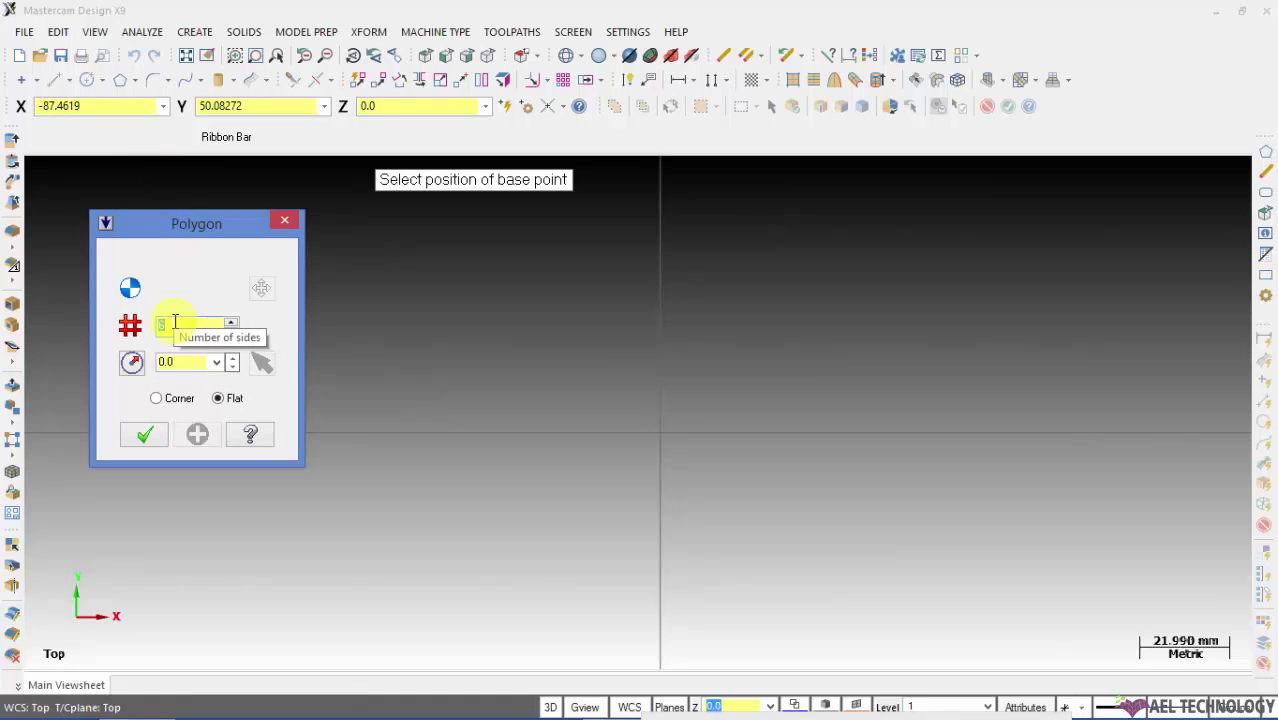
left_click(195, 362)
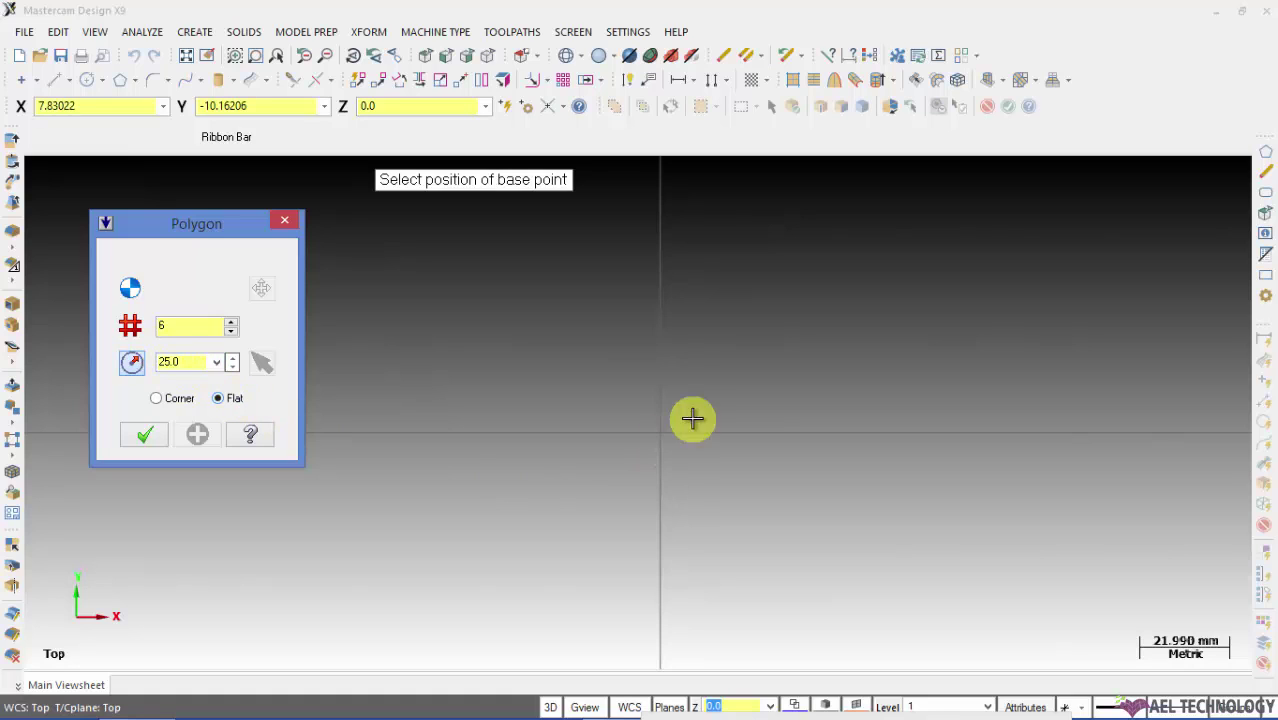
left_click(657, 433)
left_click(568, 378)
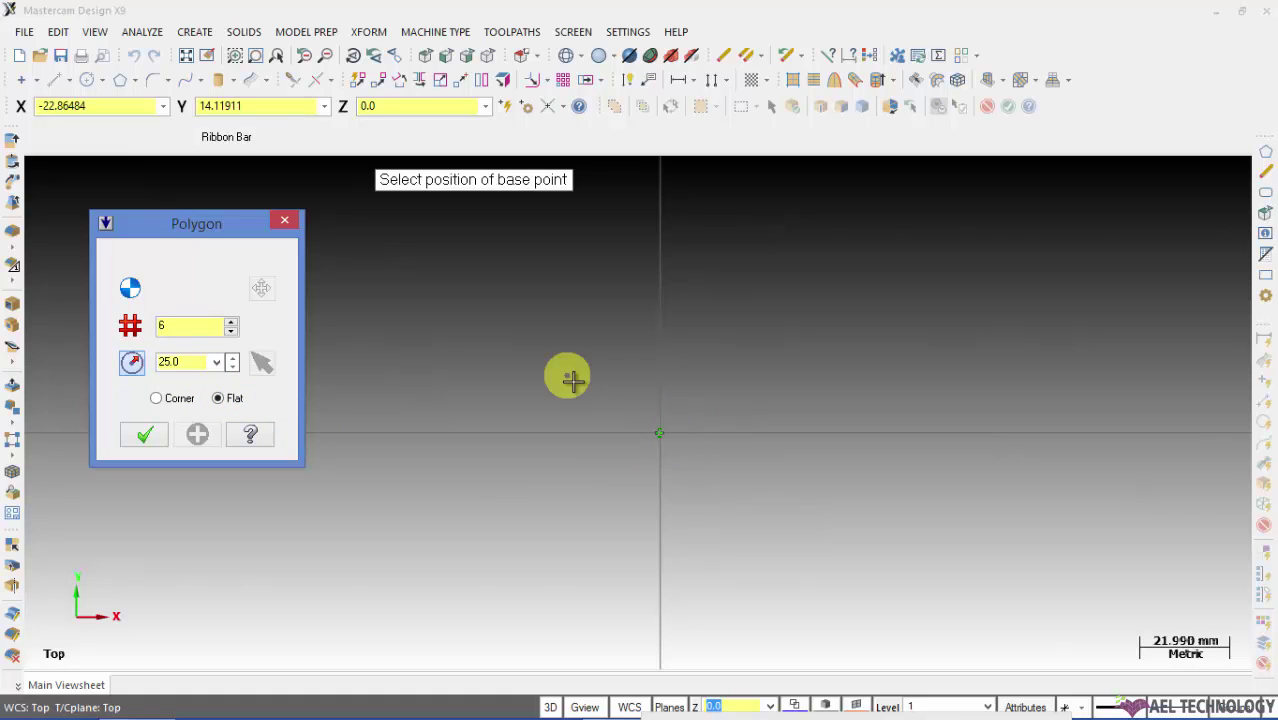
type("0,0")
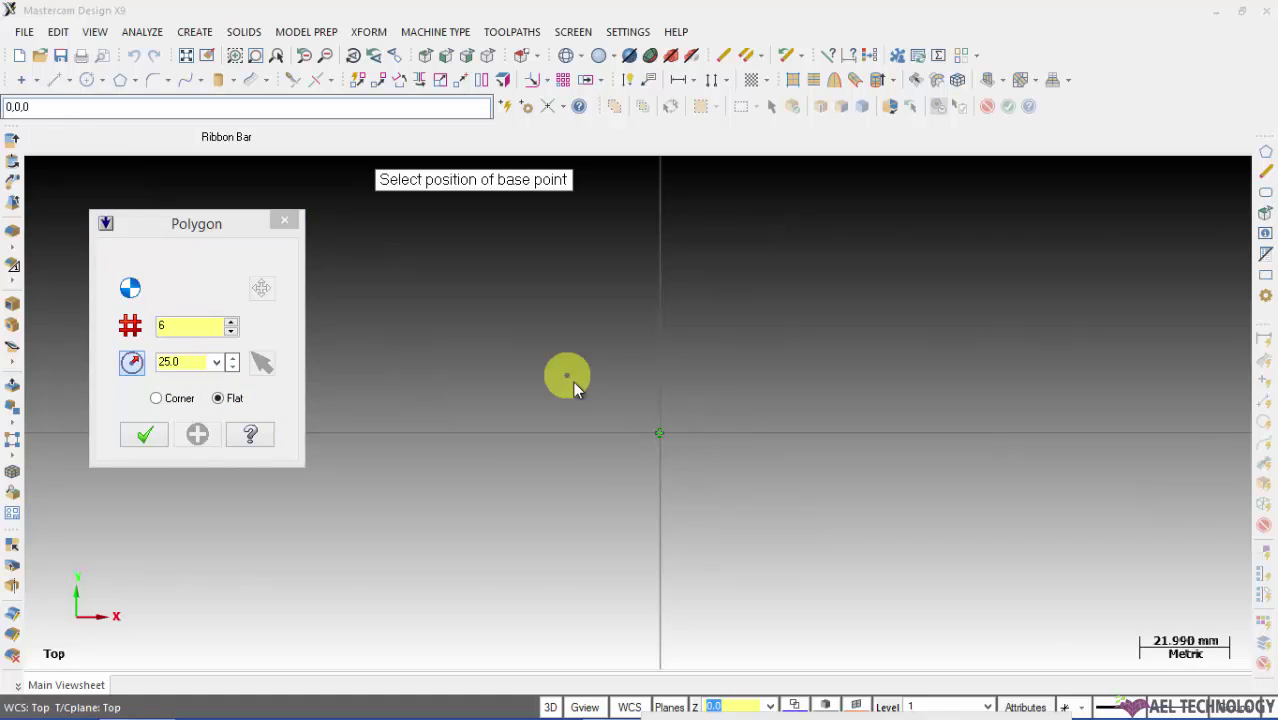
key("Return")
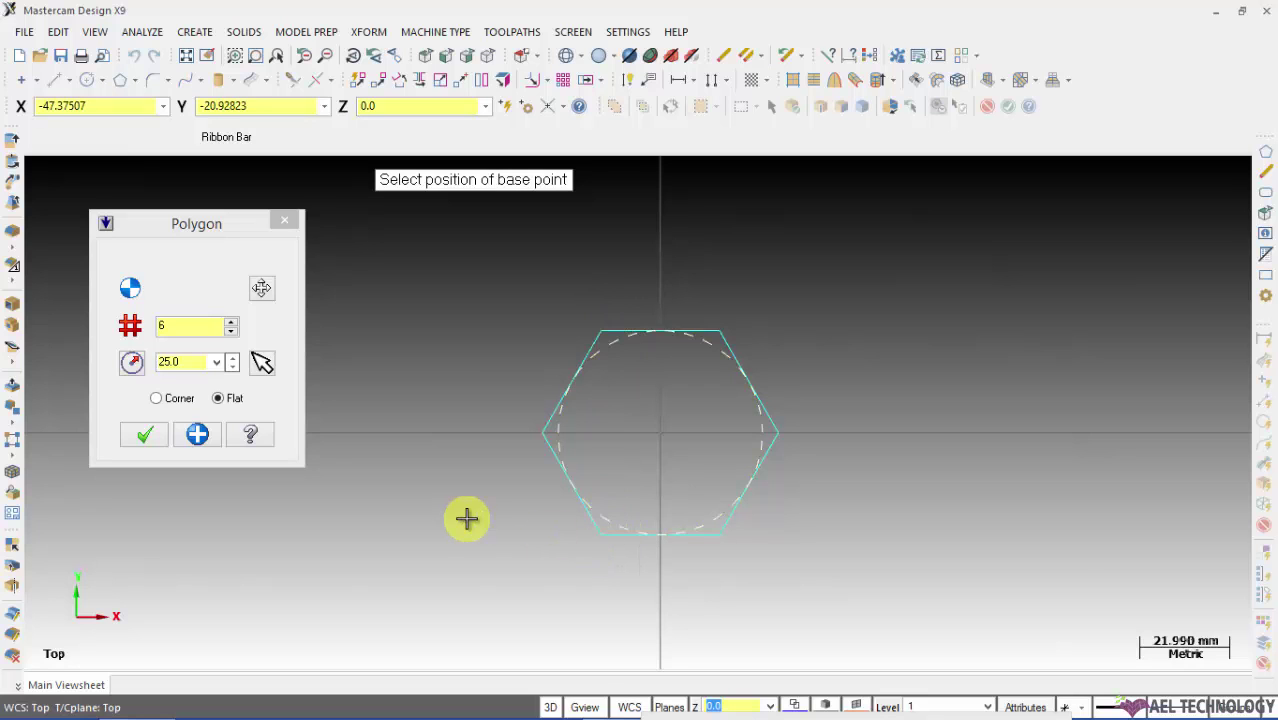
- Measure the hexagon to its corners, commit it at the origin, and window-select it
left_click(157, 399)
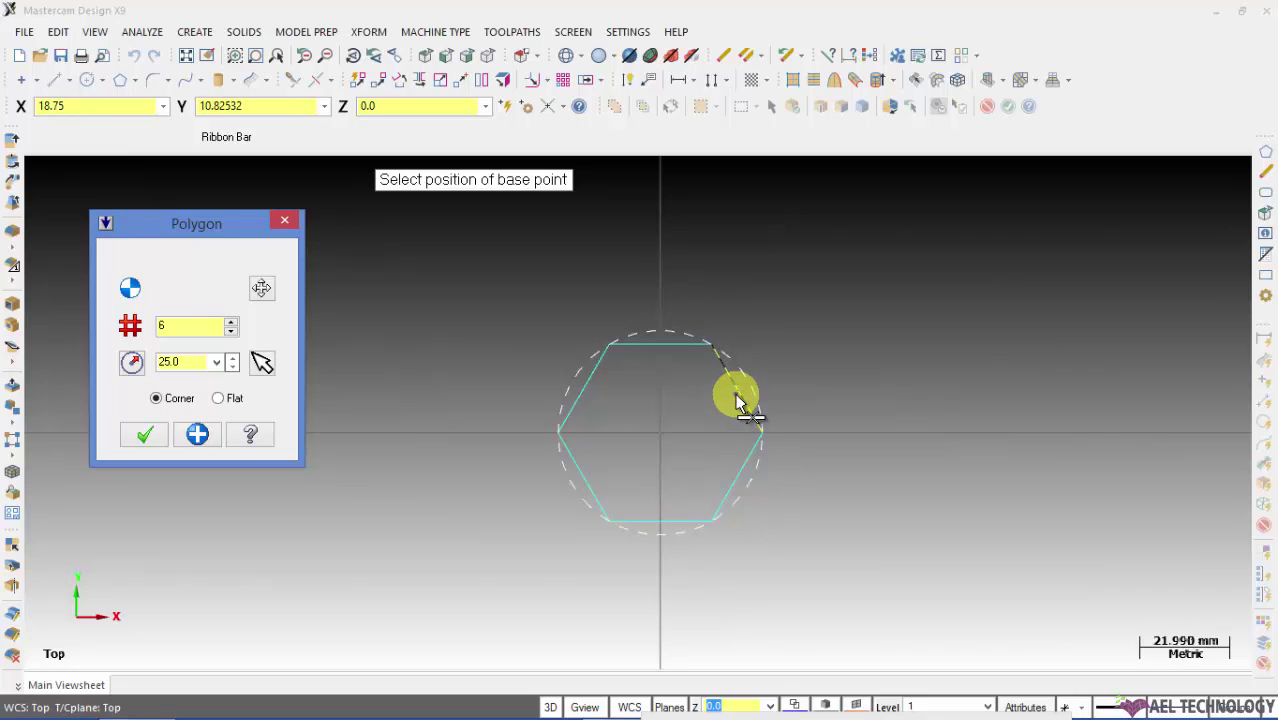
left_click(737, 398)
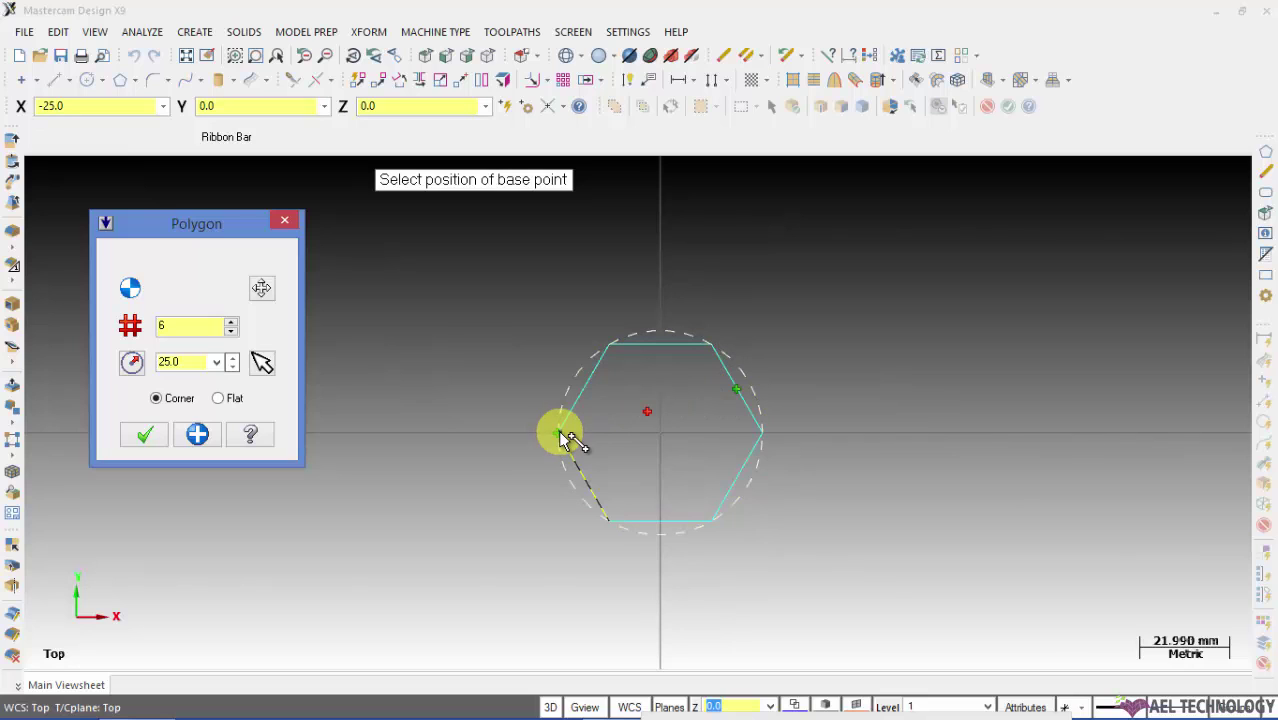
left_click(659, 433)
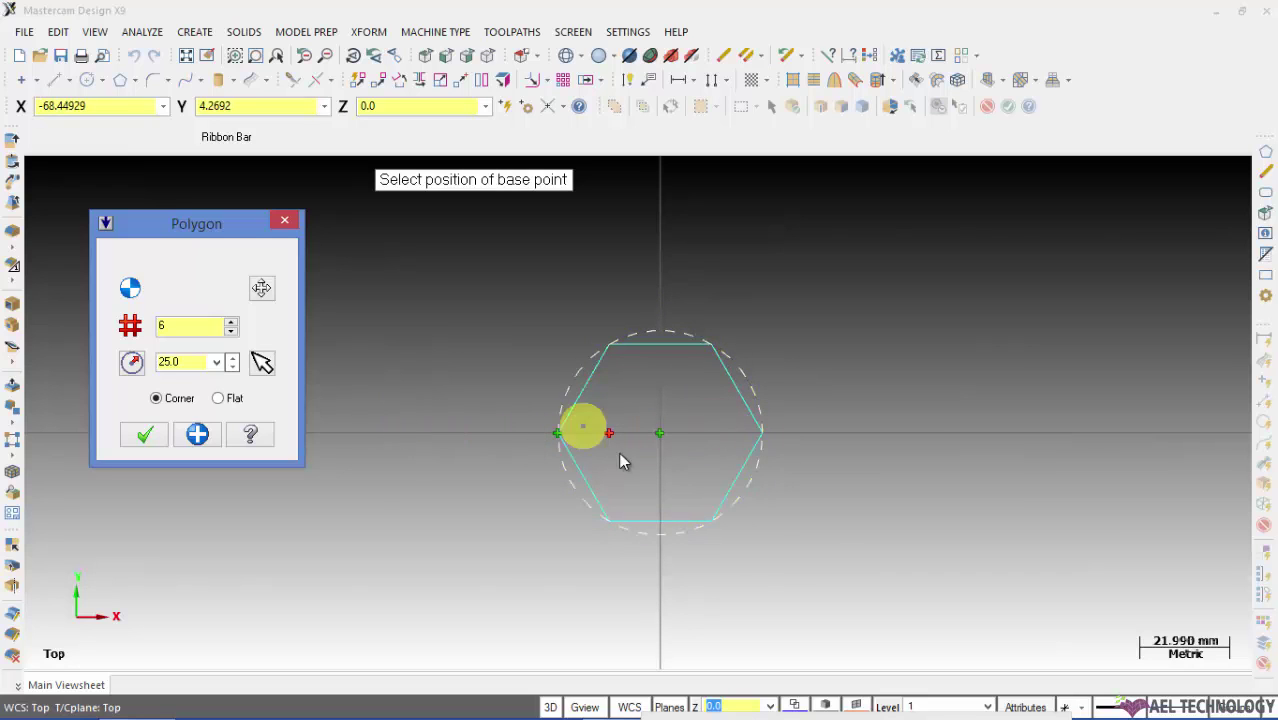
left_click(144, 434)
left_click_drag(479, 229, 825, 573)
- Delete the hexagon and create a 50 by 25 ellipse centred at 0,0
key("Delete")
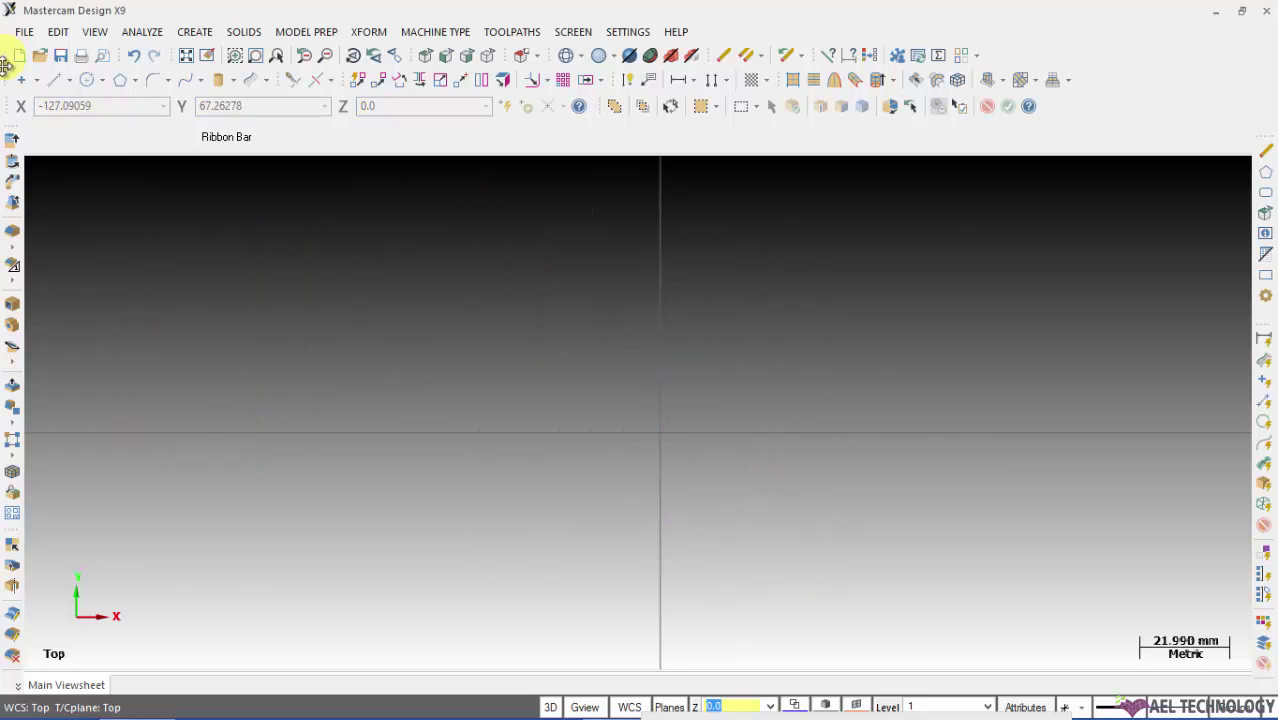
left_click(137, 81)
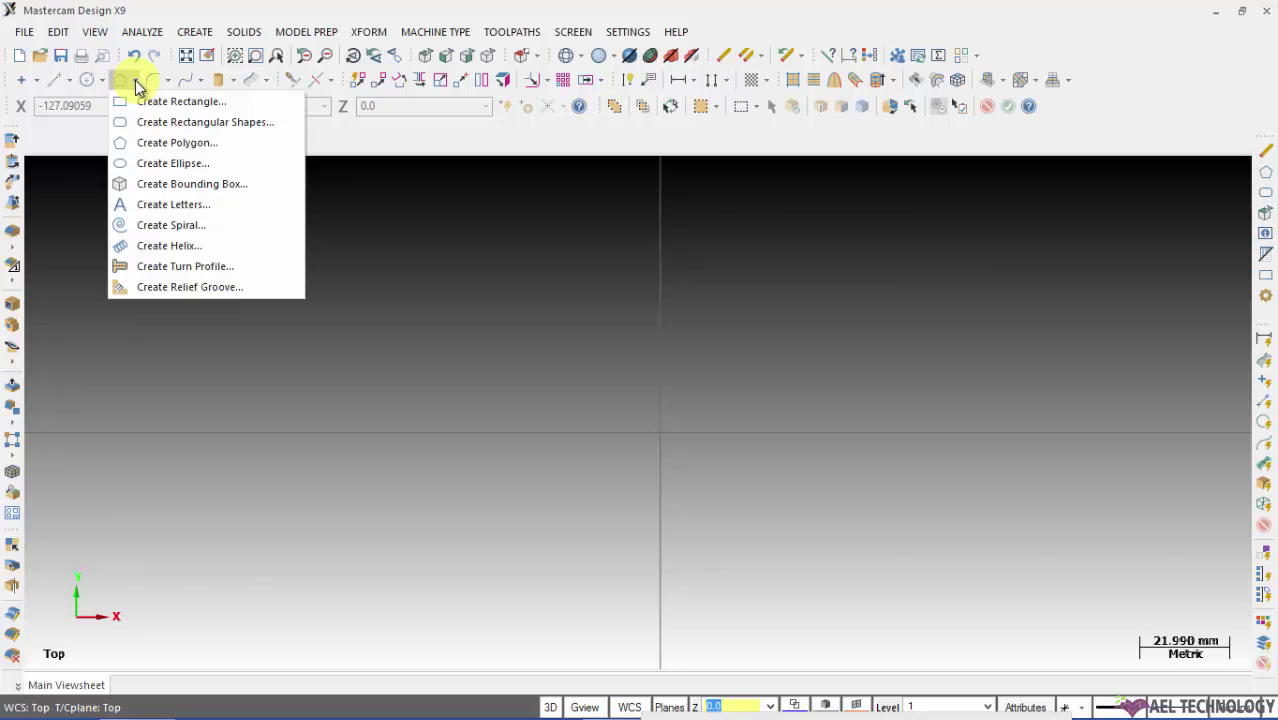
left_click(156, 172)
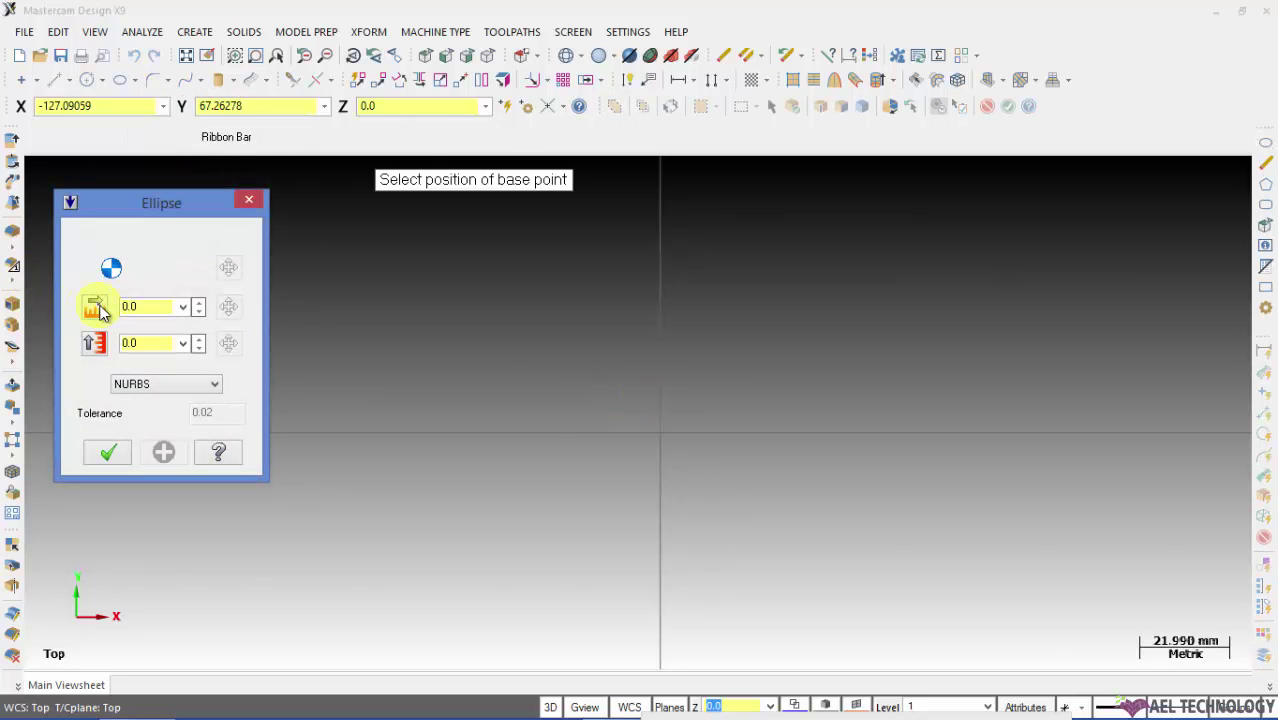
left_click(134, 308)
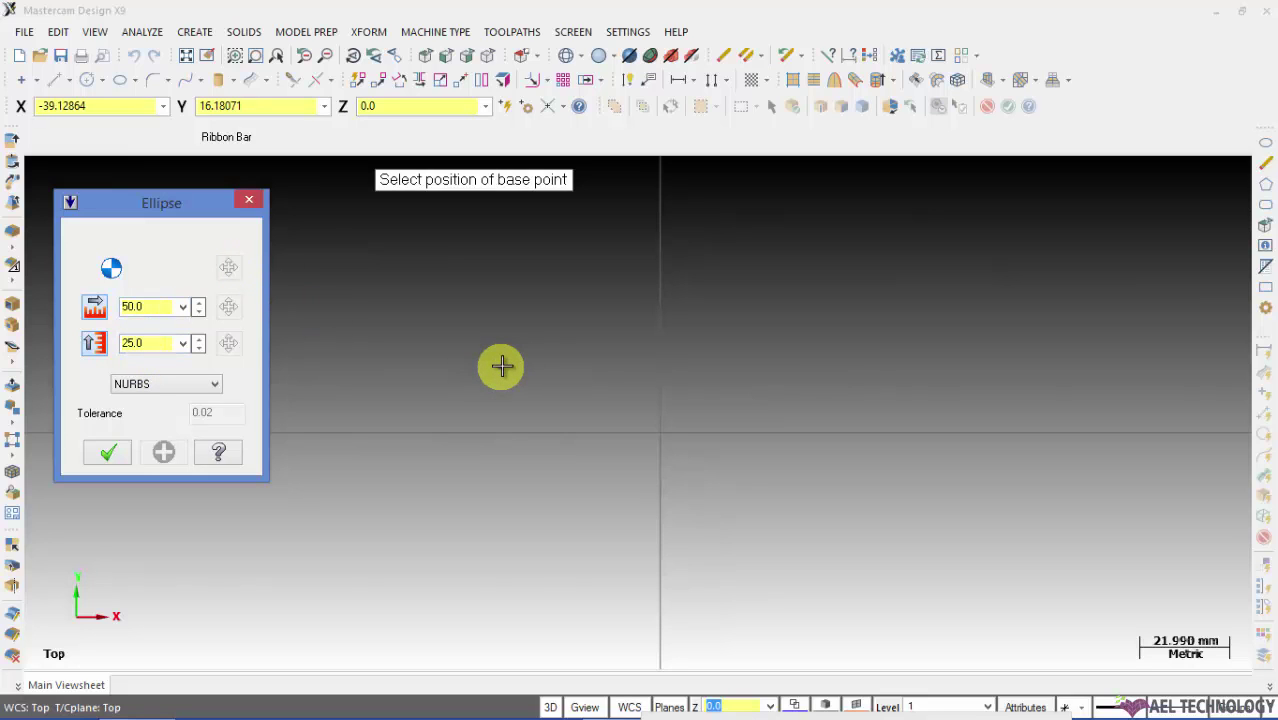
type("0,0,0")
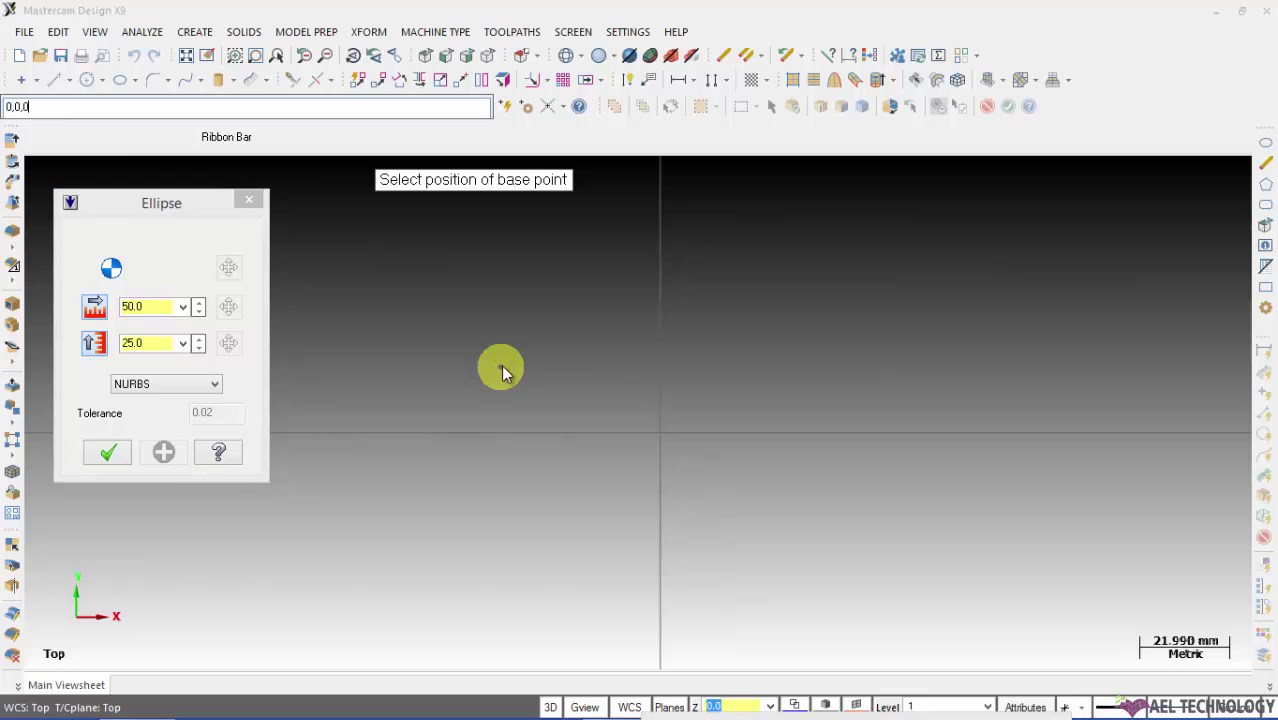
key("Return")
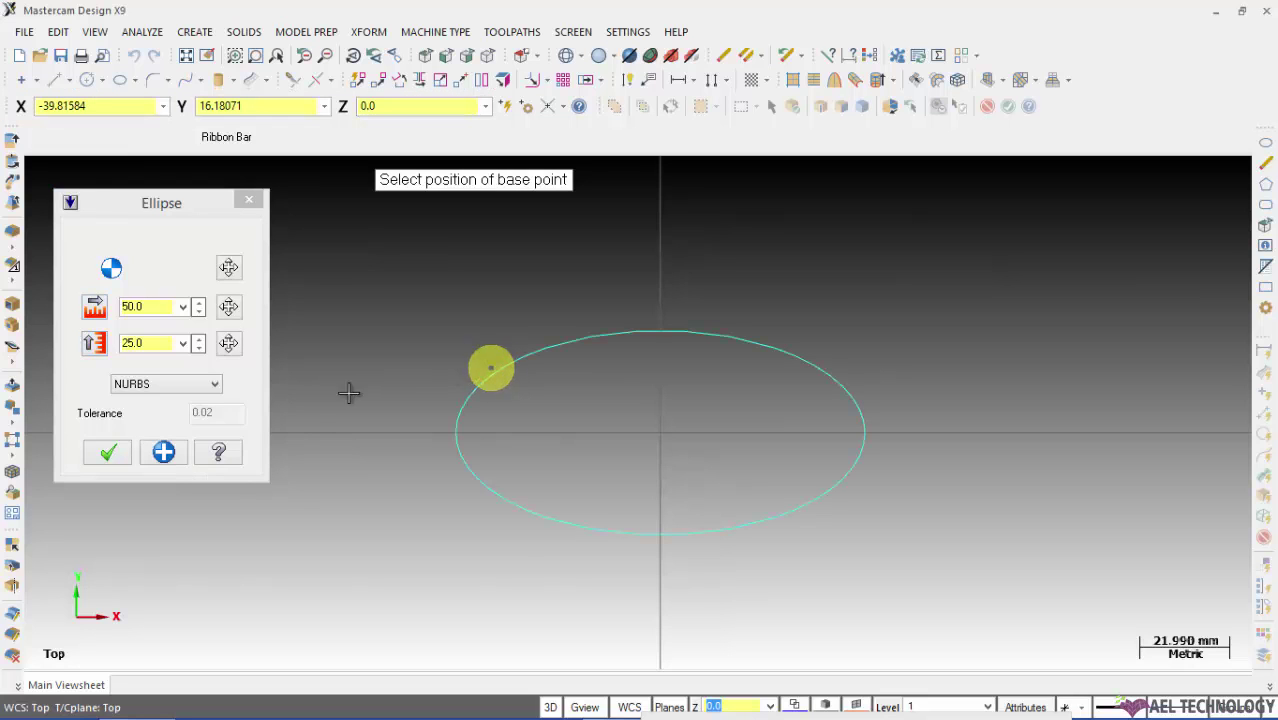
left_click(107, 452)
- Add a trial 50.17 vertical dimension across the ellipse's height, then delete it
left_click(194, 31)
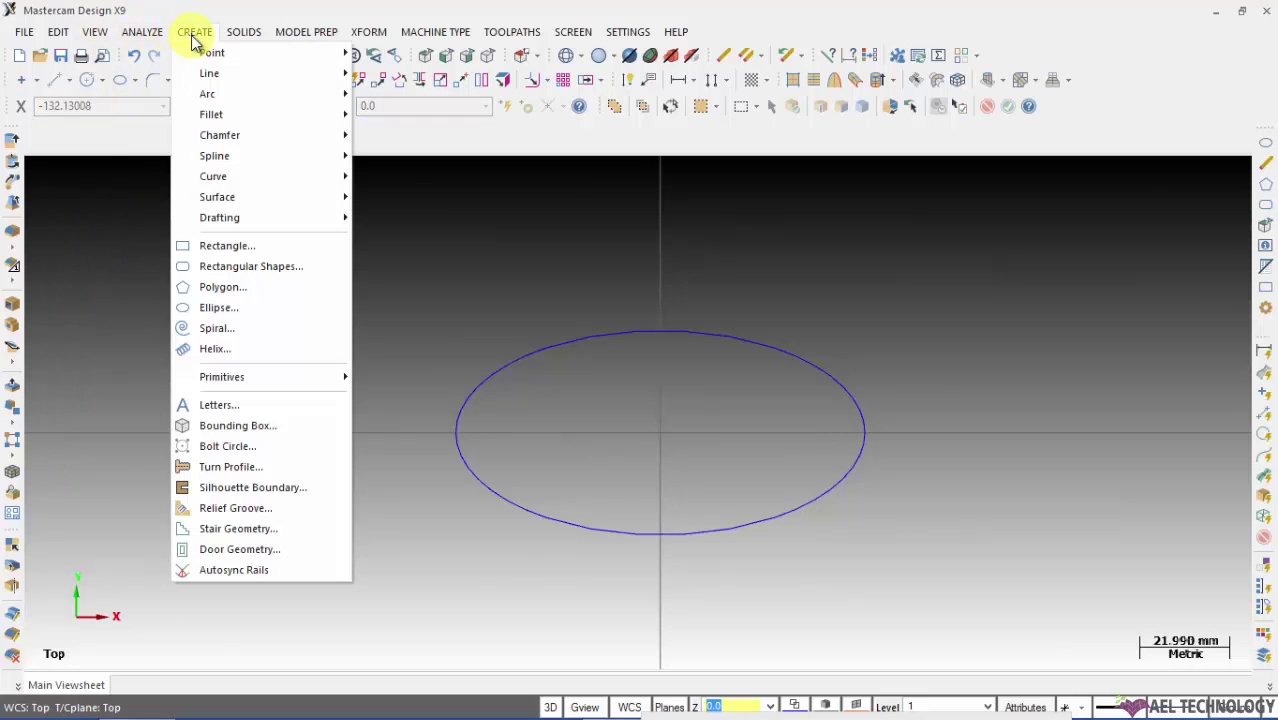
mouse_move(232, 217)
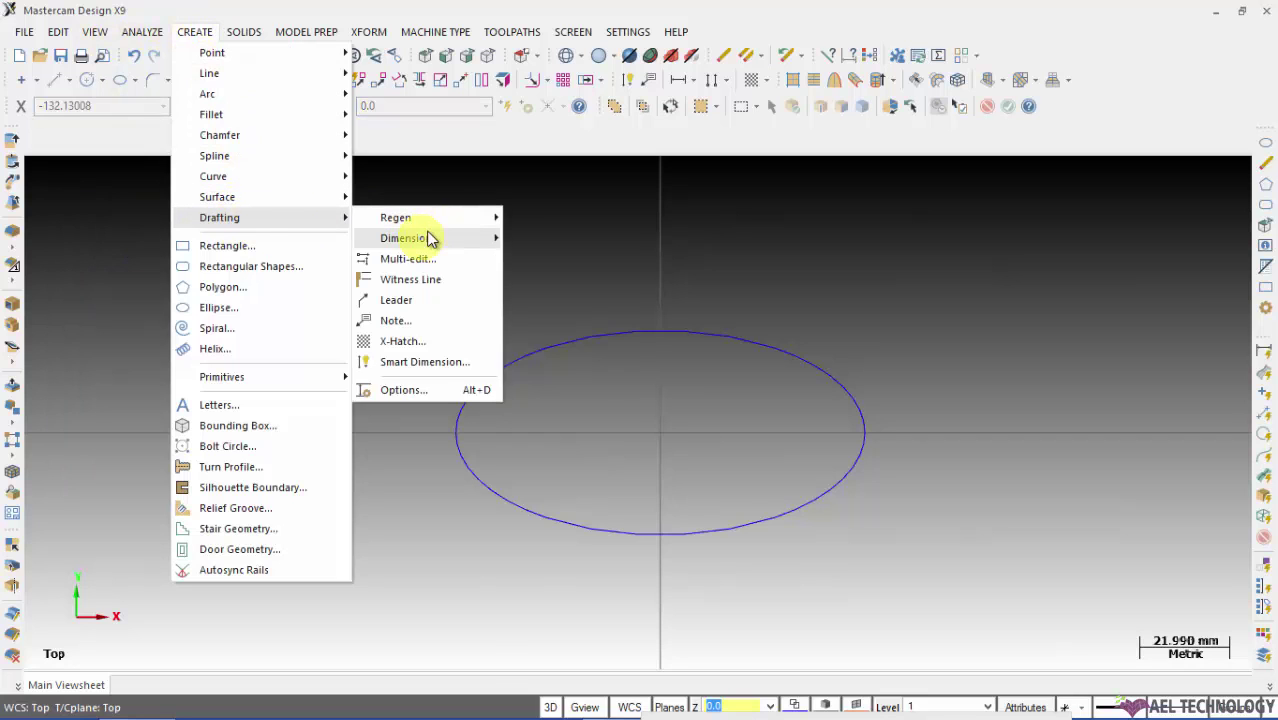
mouse_move(420, 238)
left_click(550, 262)
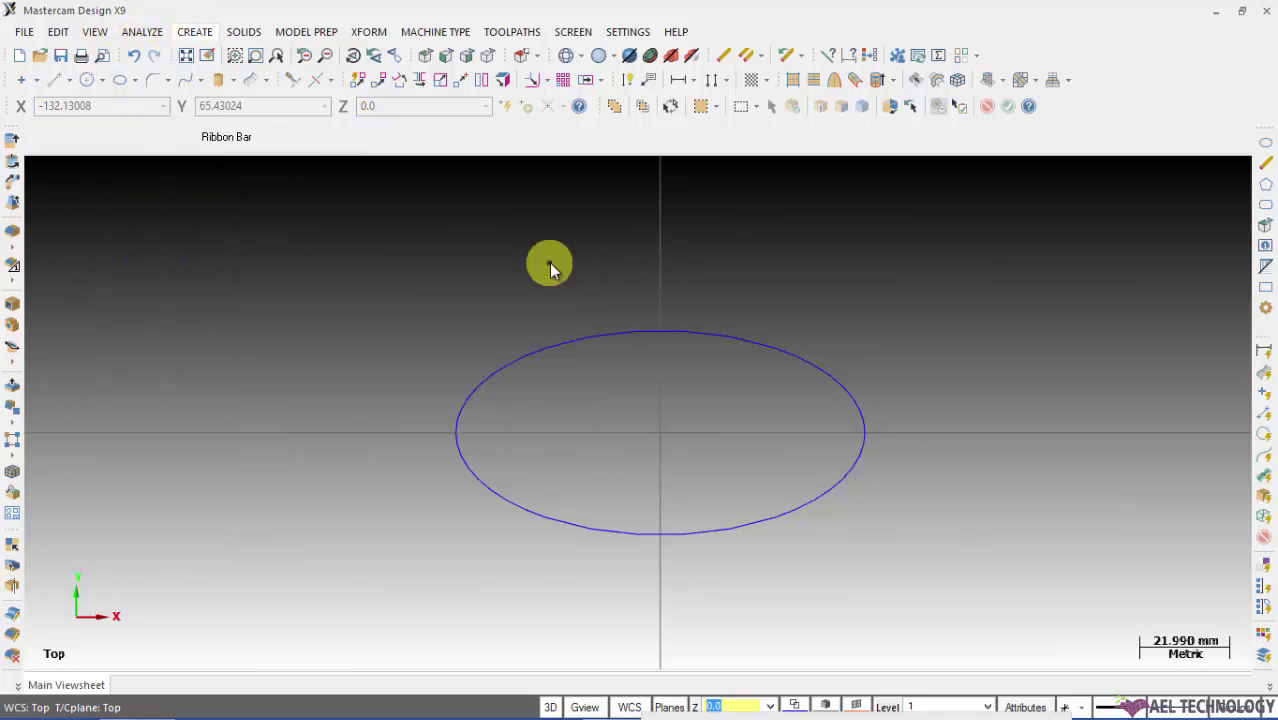
left_click(661, 334)
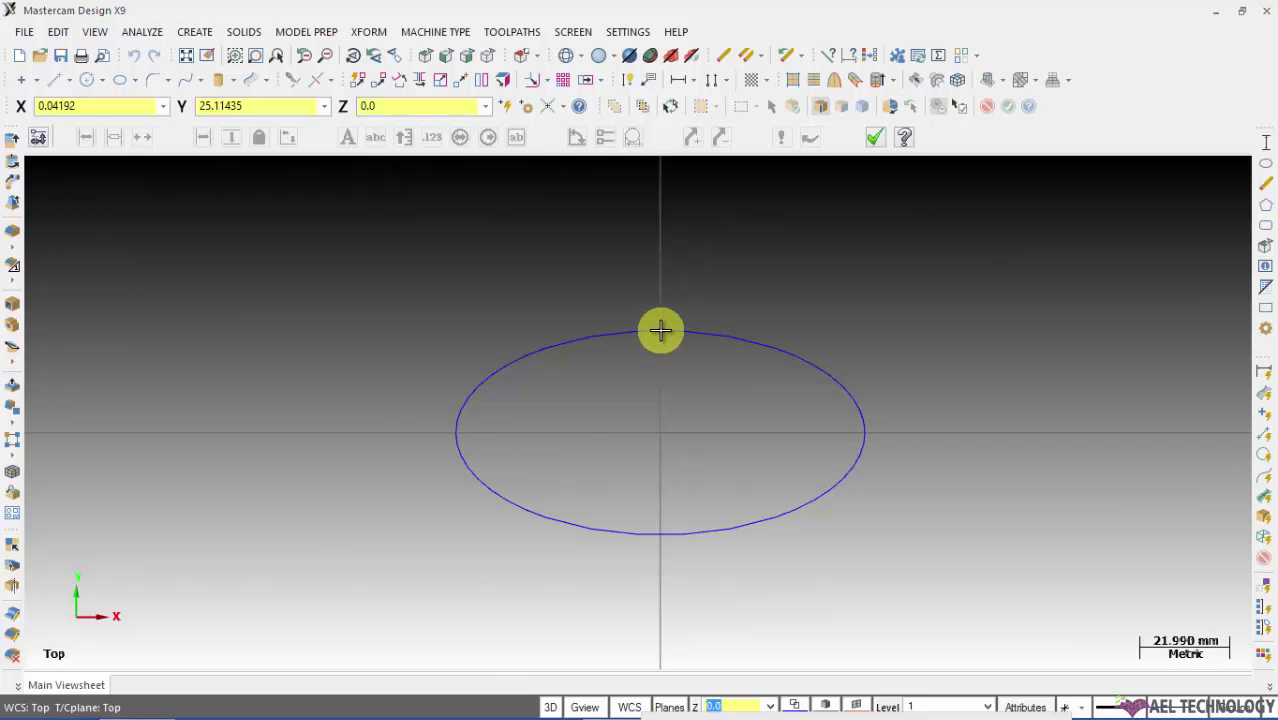
left_click(659, 533)
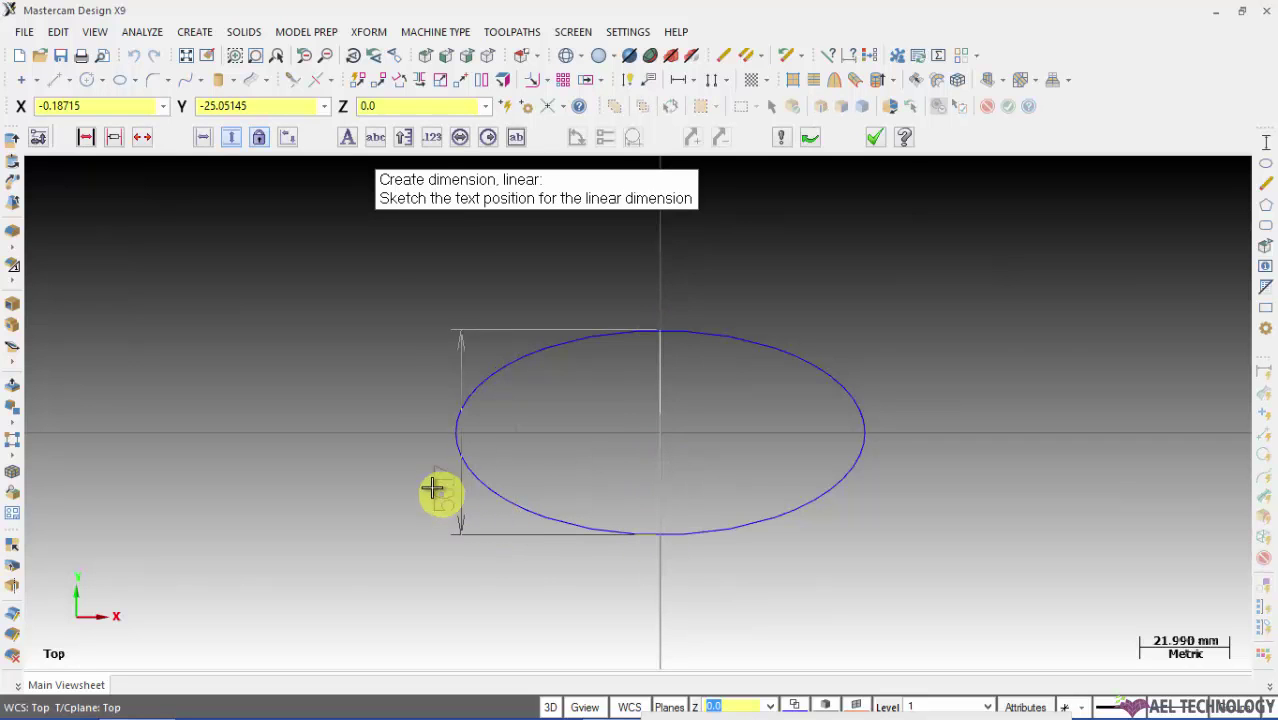
left_click(400, 480)
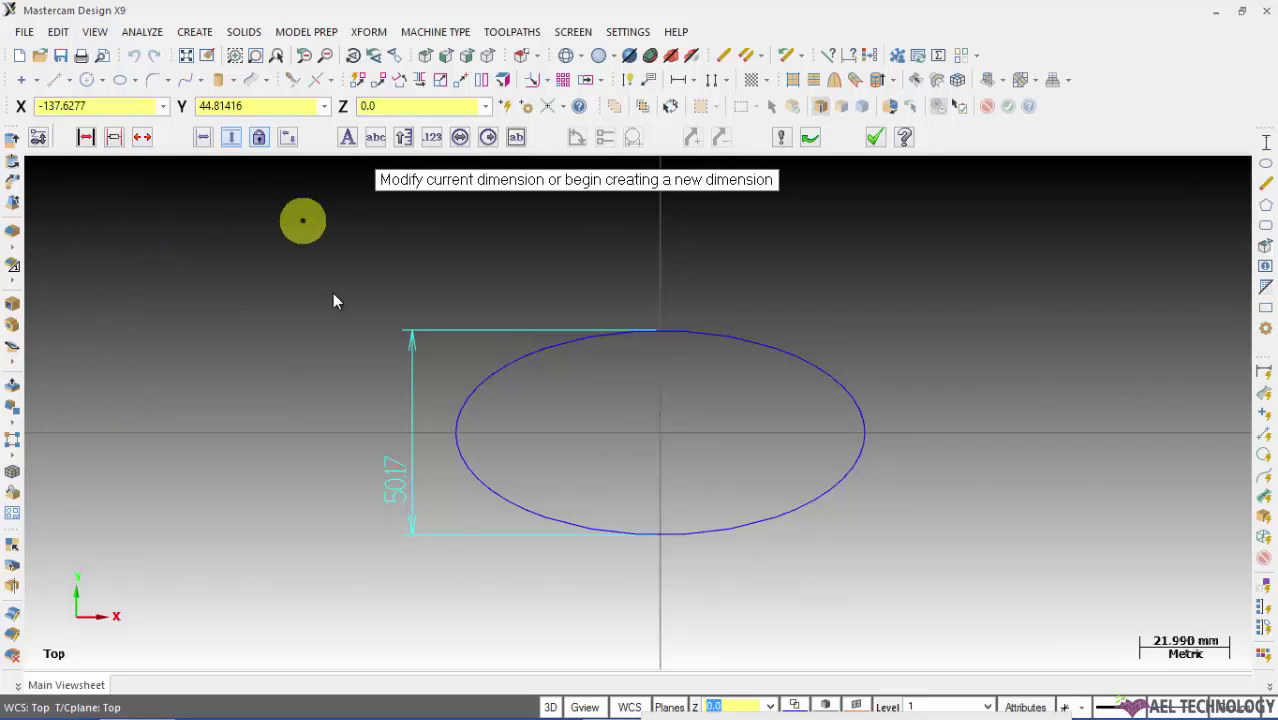
left_click(405, 491)
left_click(404, 490)
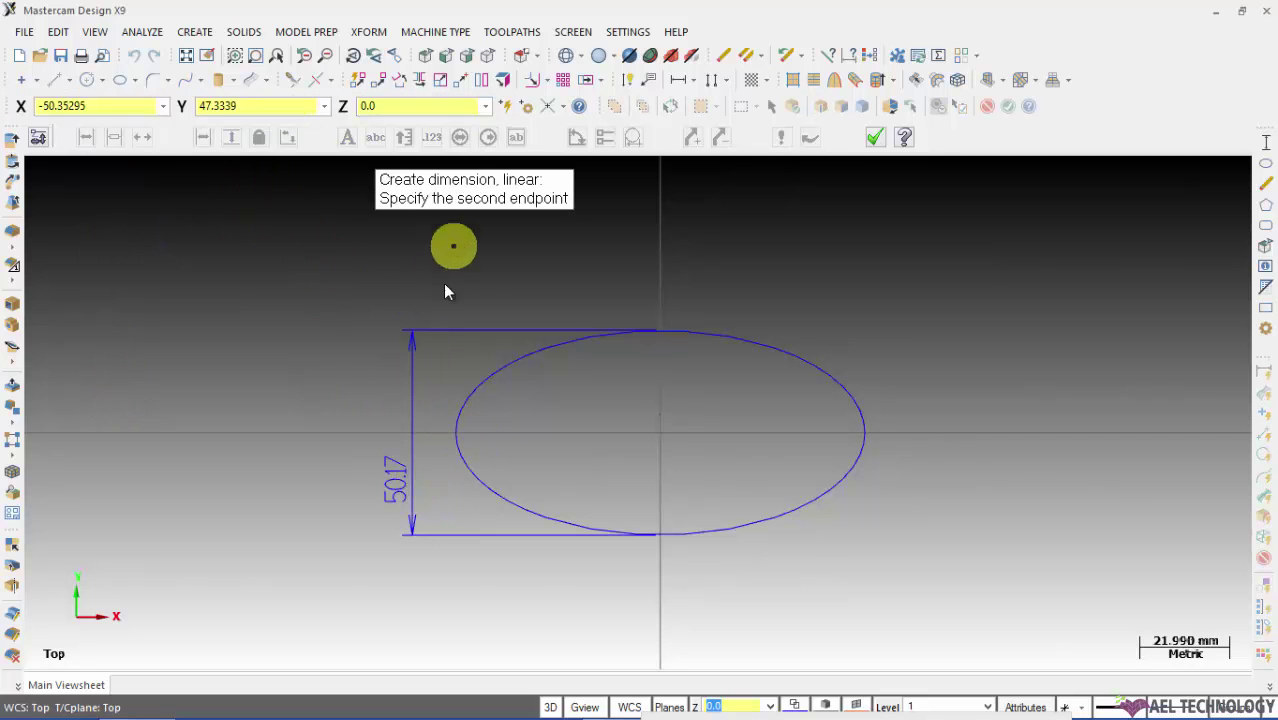
key("Escape")
key("Delete")
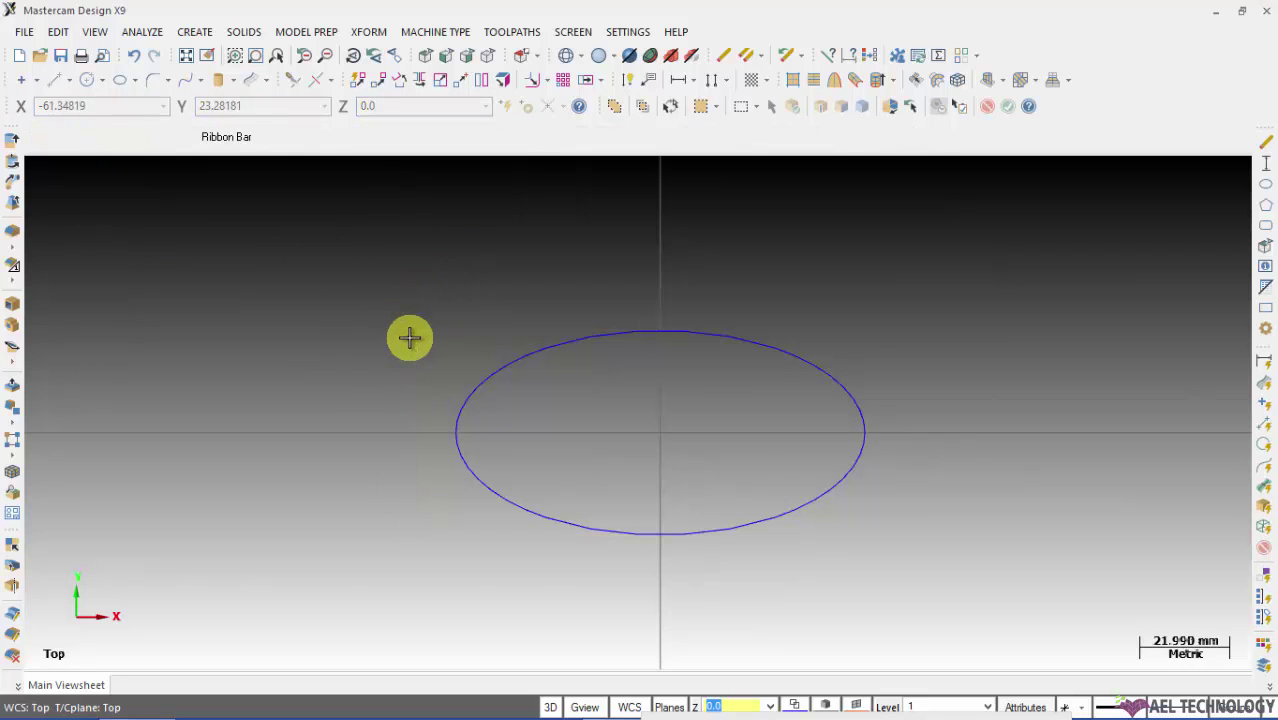
- Dimension the ellipse's width between its left and right quadrants as 100.00 below it
left_click(194, 31)
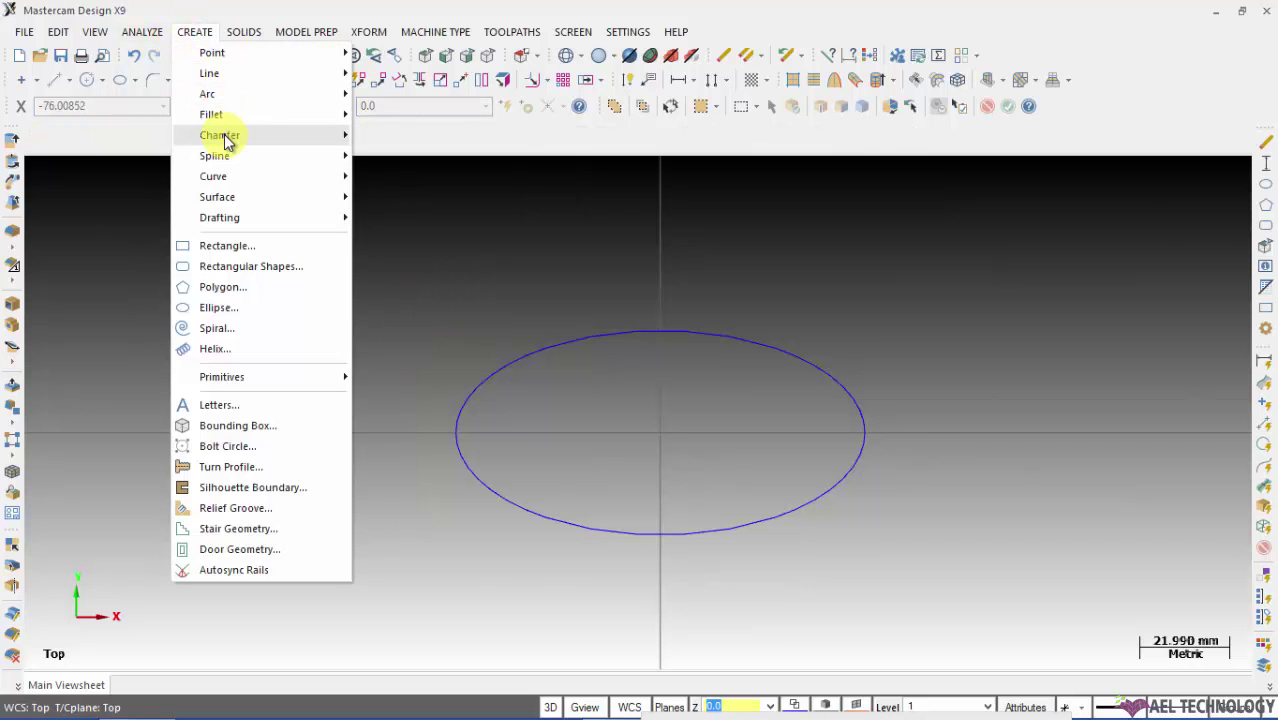
mouse_move(264, 217)
mouse_move(456, 240)
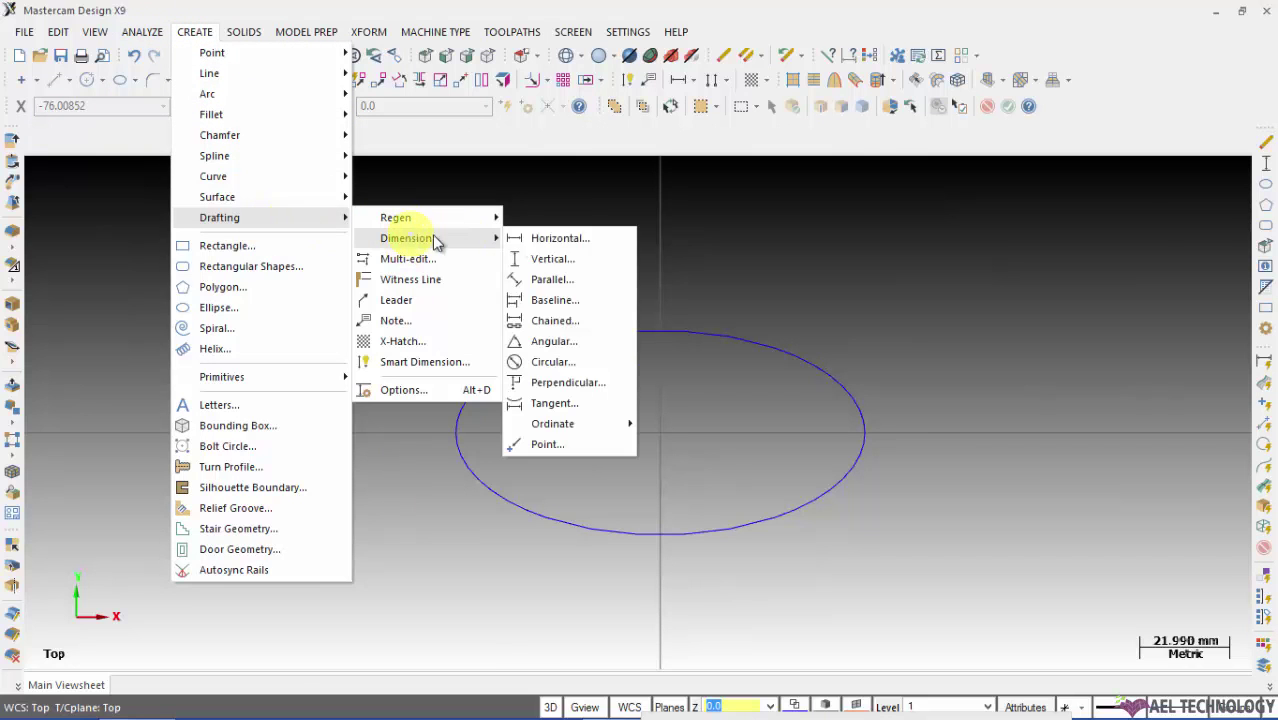
left_click(562, 240)
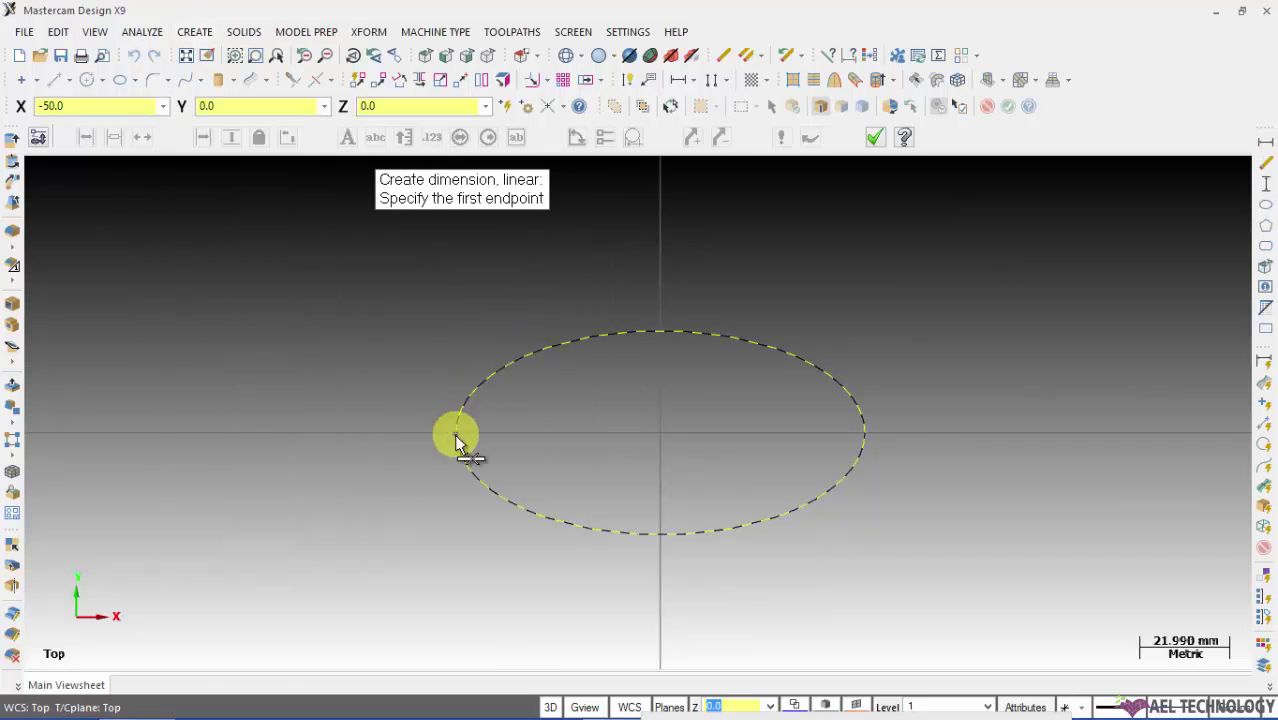
left_click(456, 440)
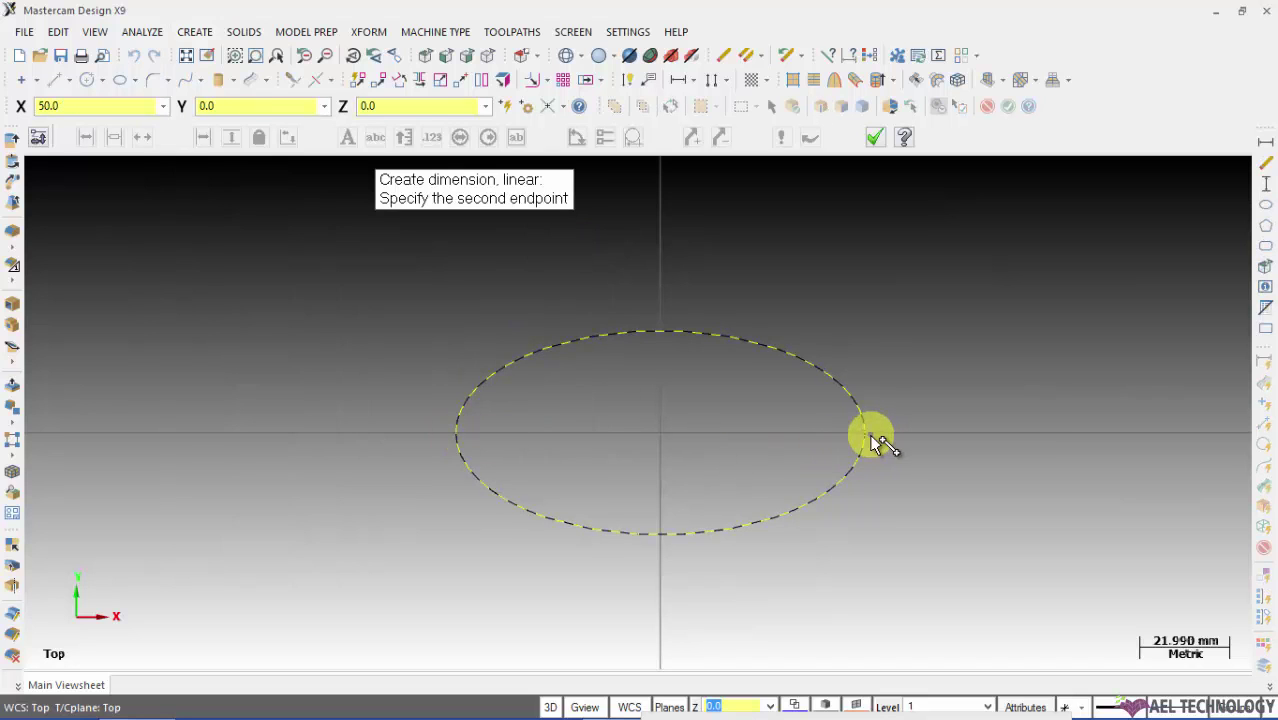
left_click(866, 436)
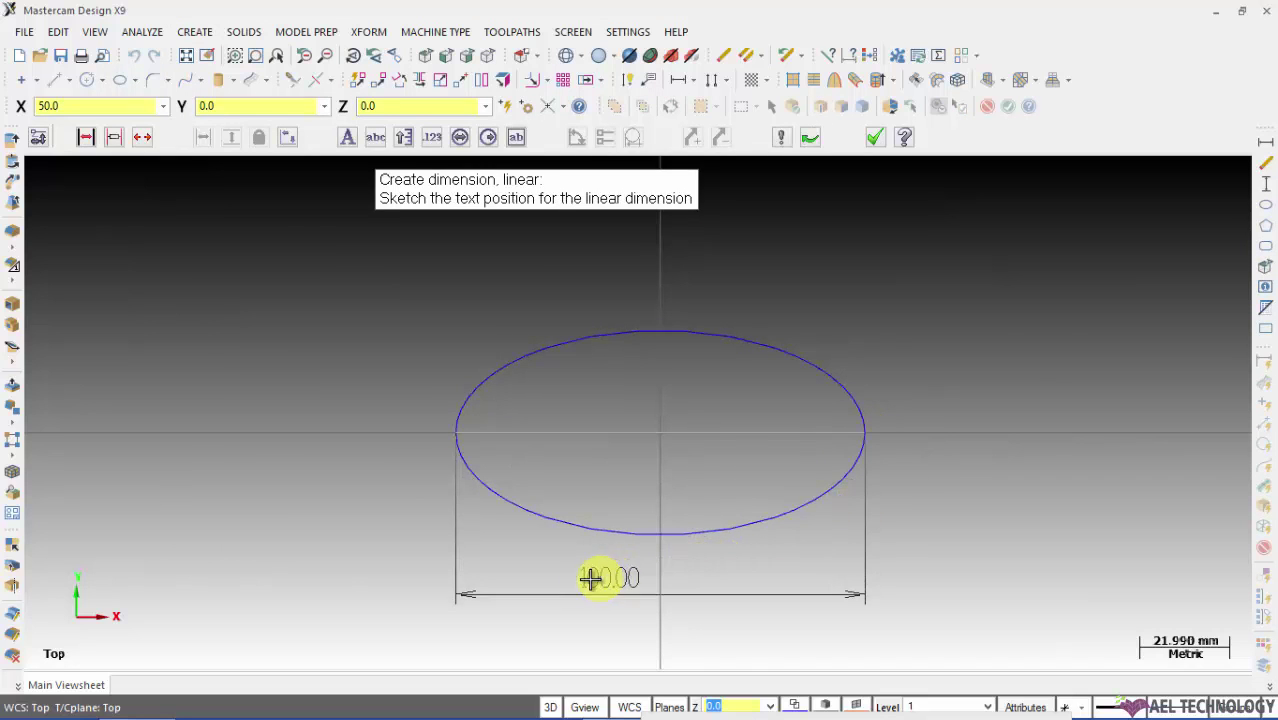
left_click(571, 626)
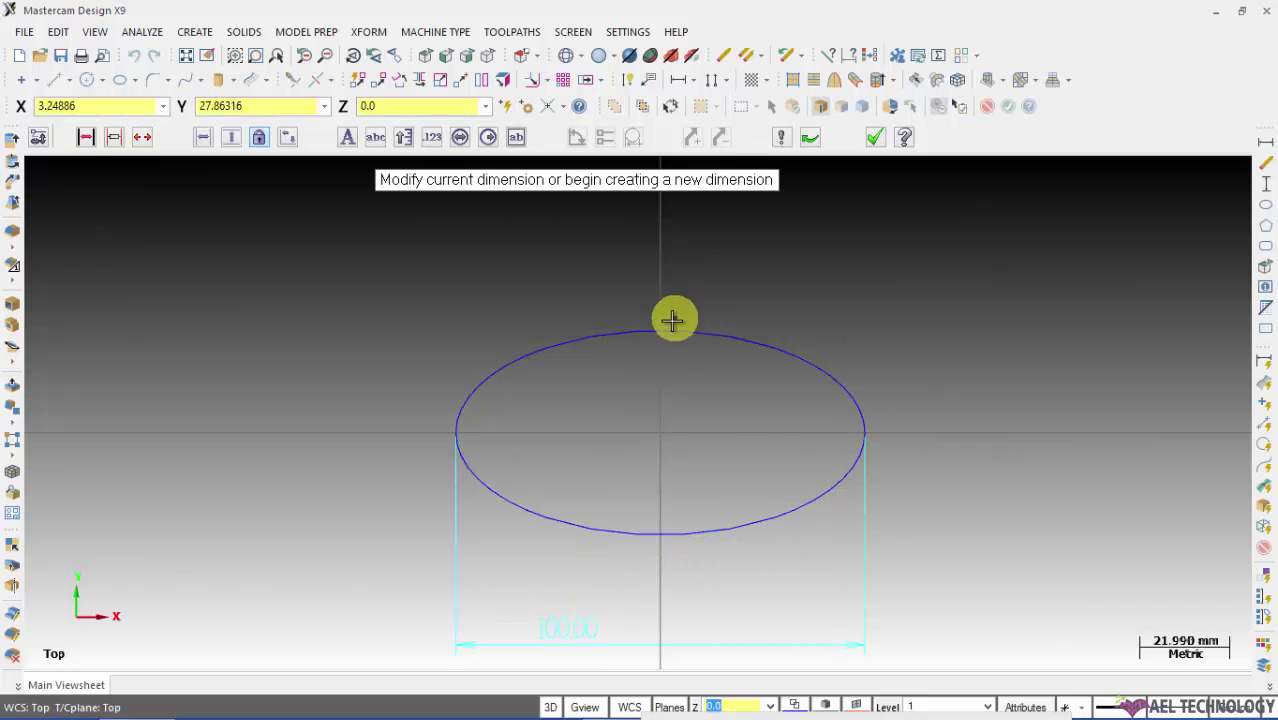
- Add a 49.25 vertical height dimension left of the ellipse, then delete it
left_click(196, 32)
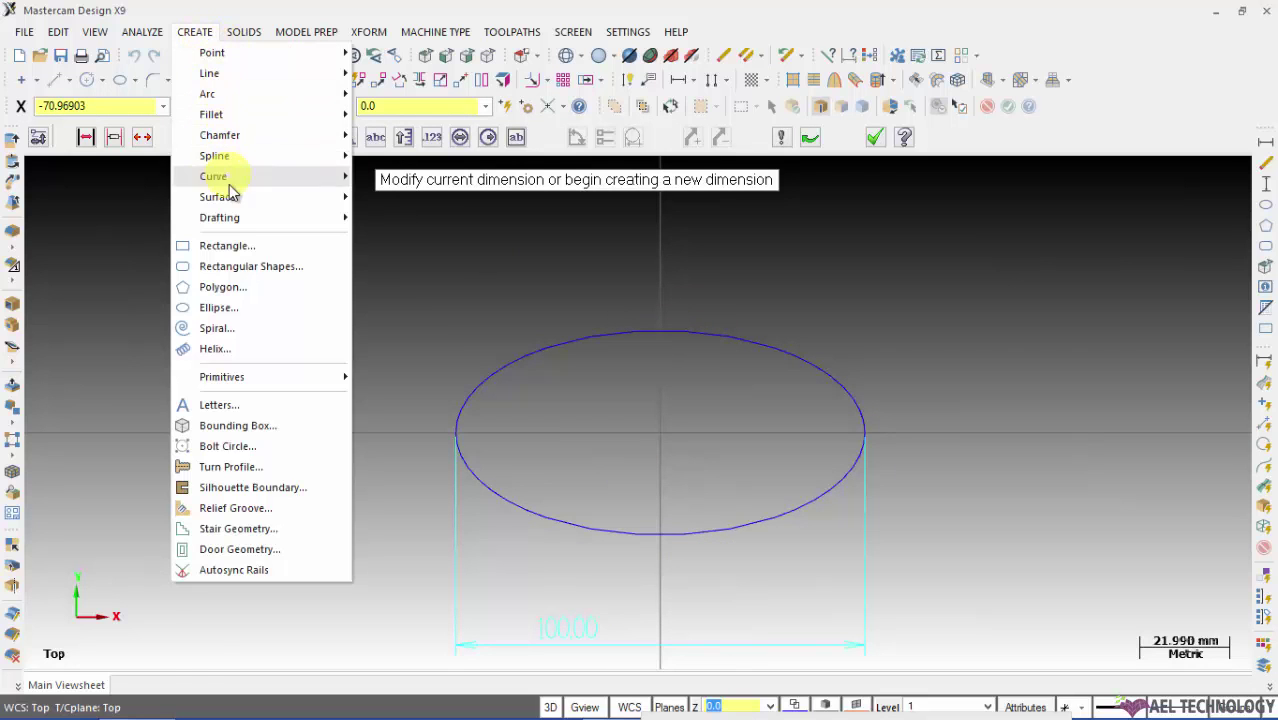
mouse_move(230, 222)
mouse_move(422, 240)
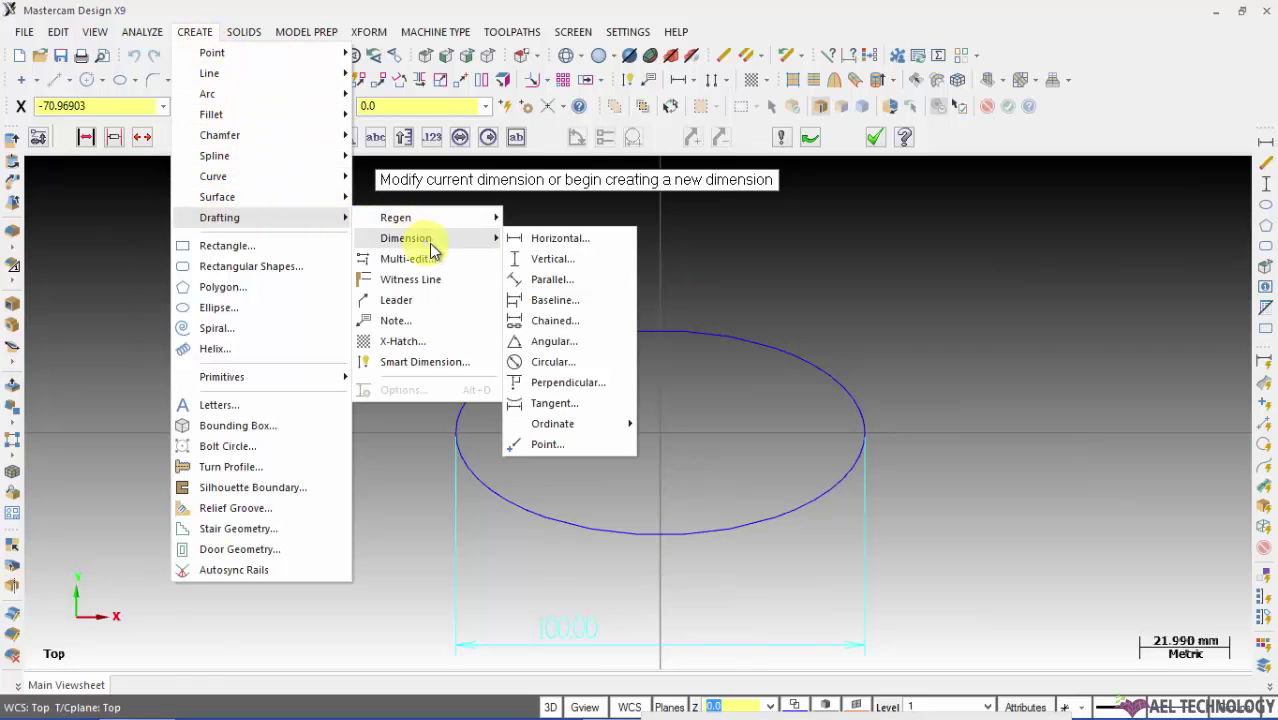
left_click(560, 259)
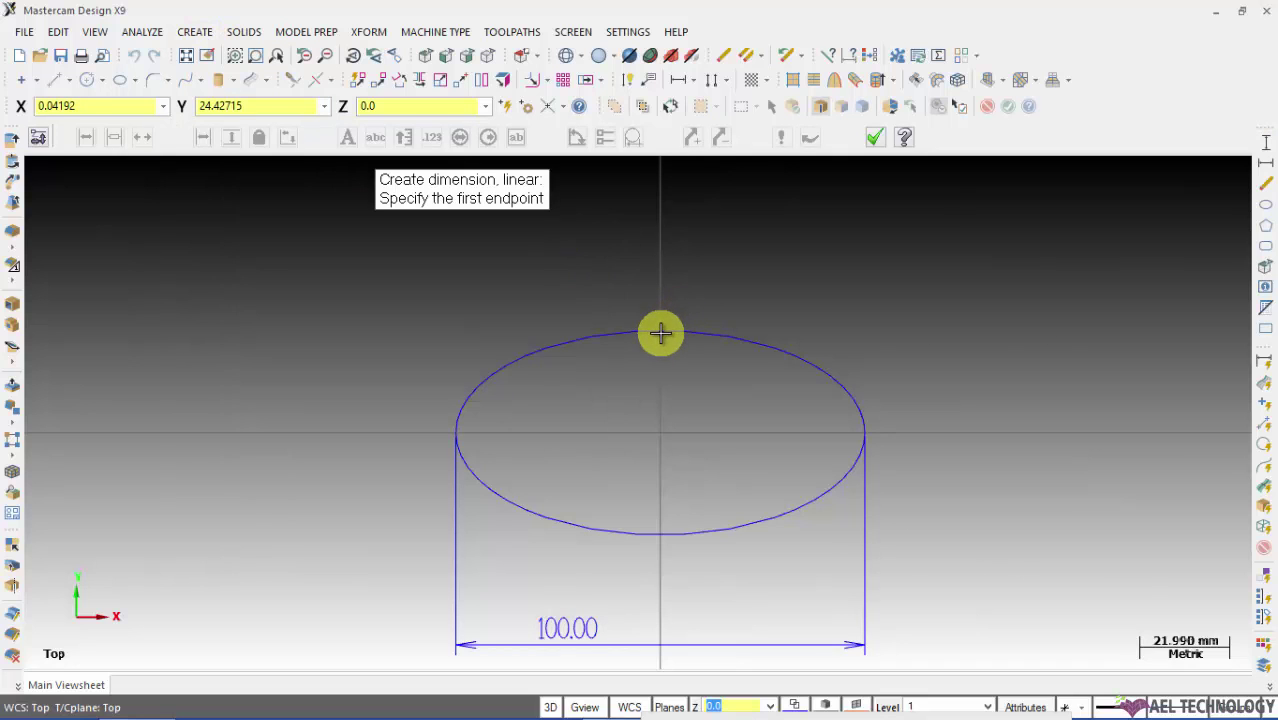
left_click(660, 333)
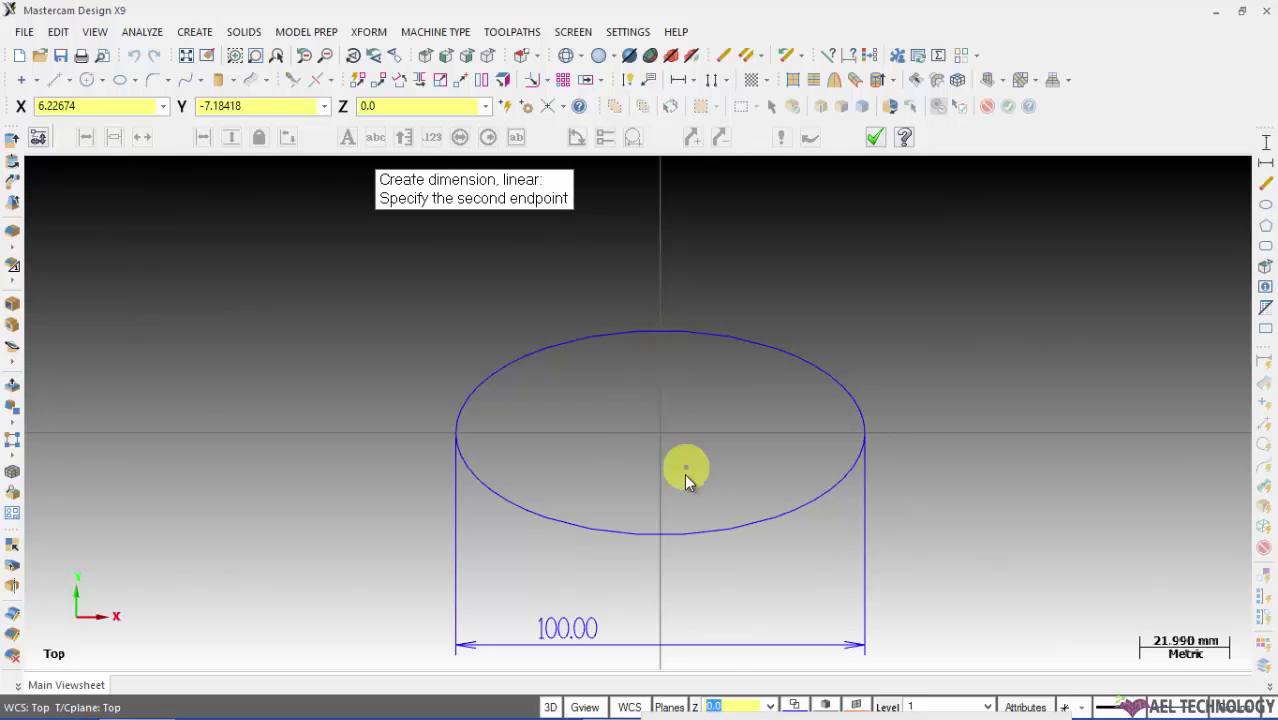
left_click(660, 533)
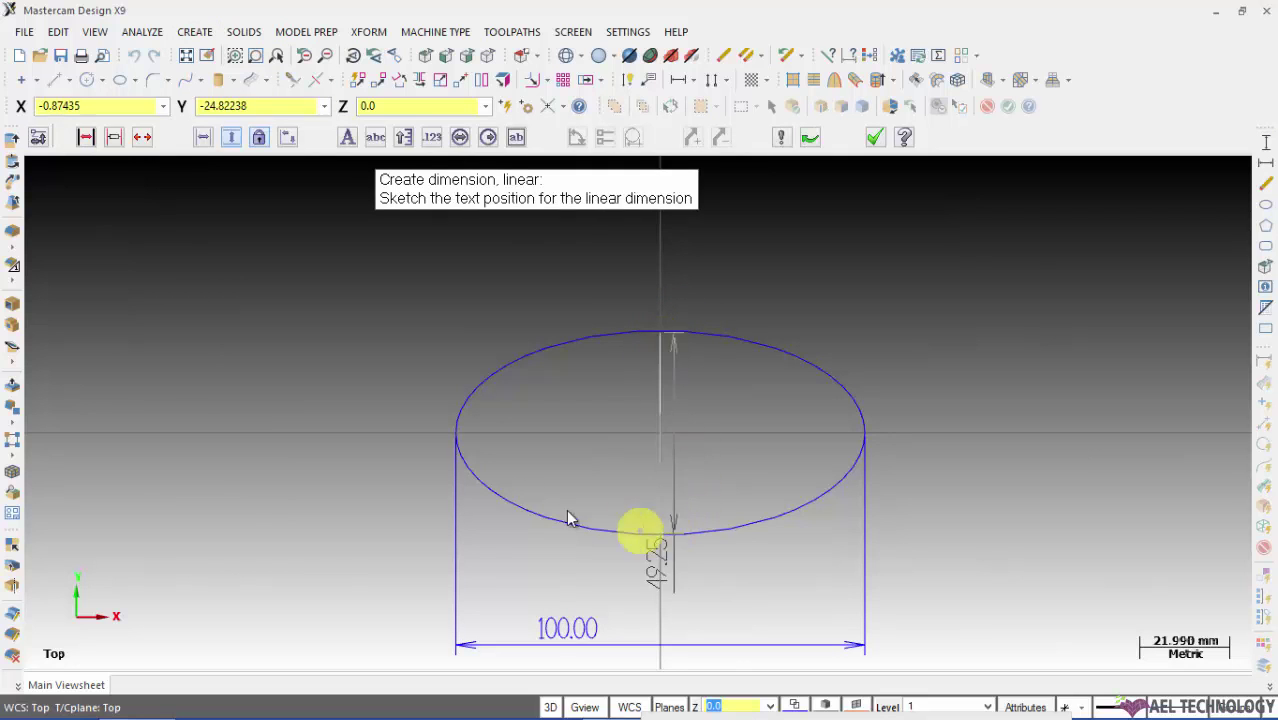
left_click(404, 472)
scroll(630, 328, "down", 1)
scroll(636, 308, "up", 2, "ctrl")
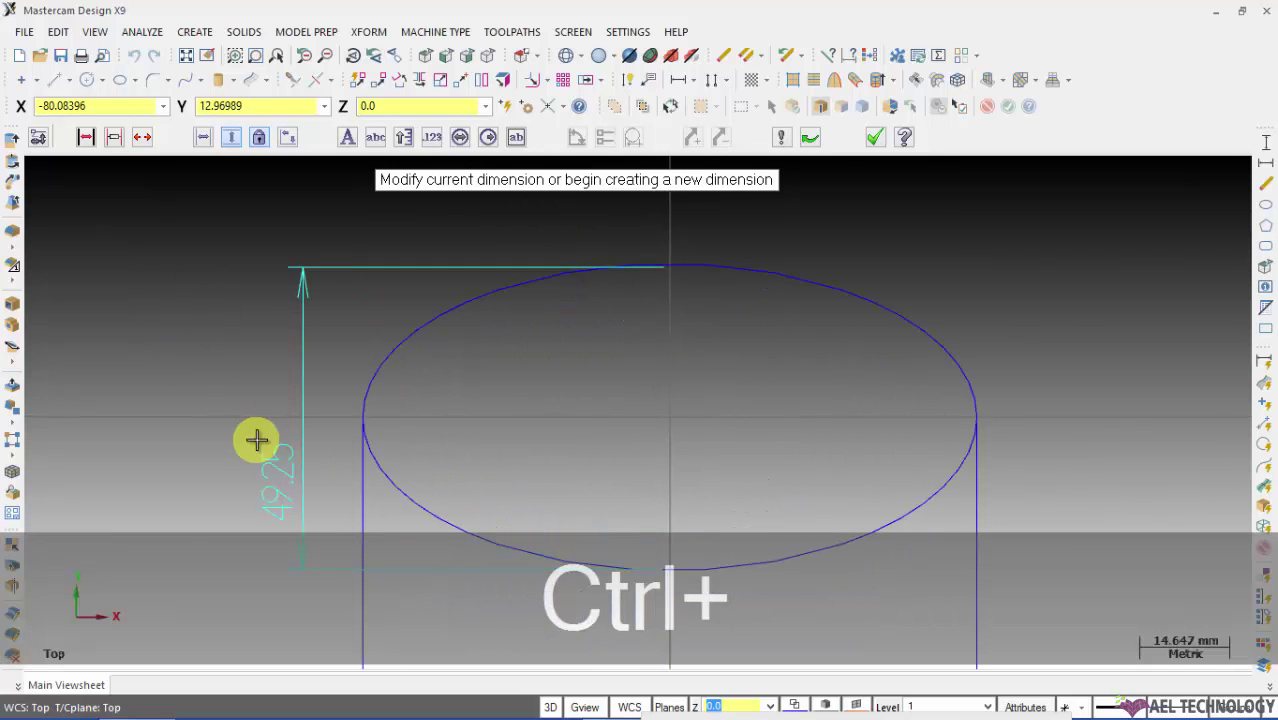
key("ctrl+Escape")
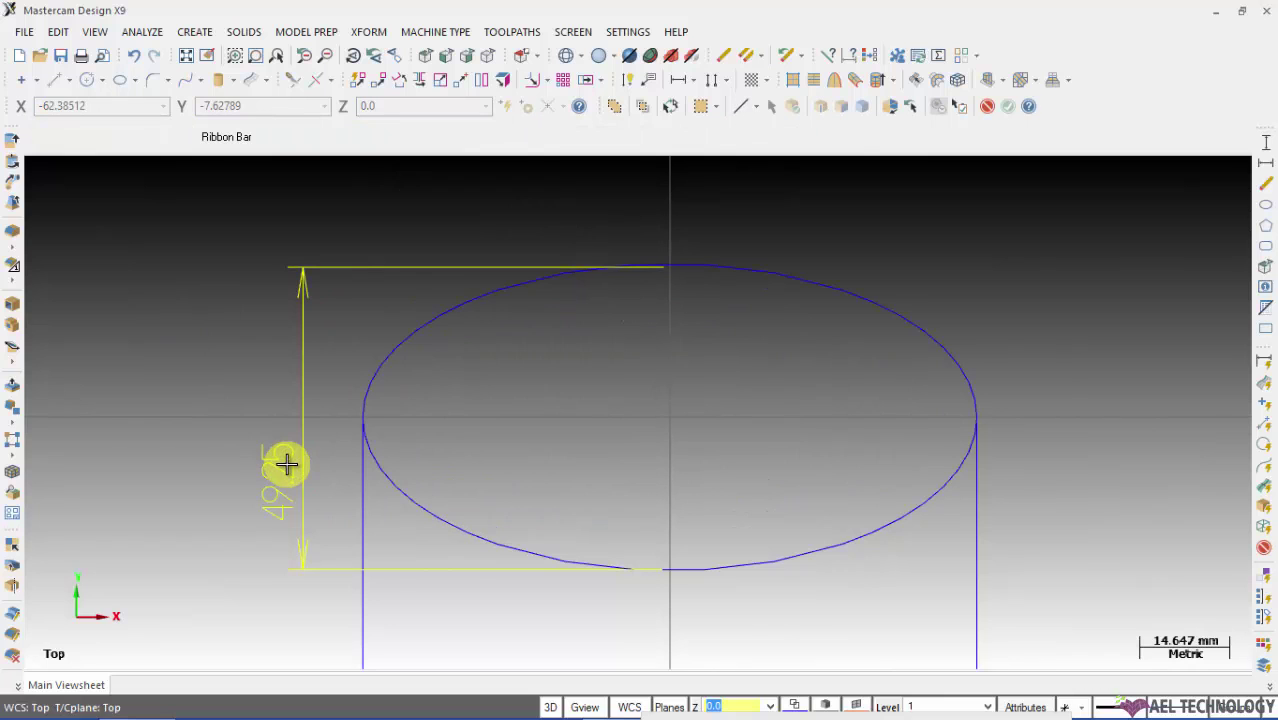
key("Delete")
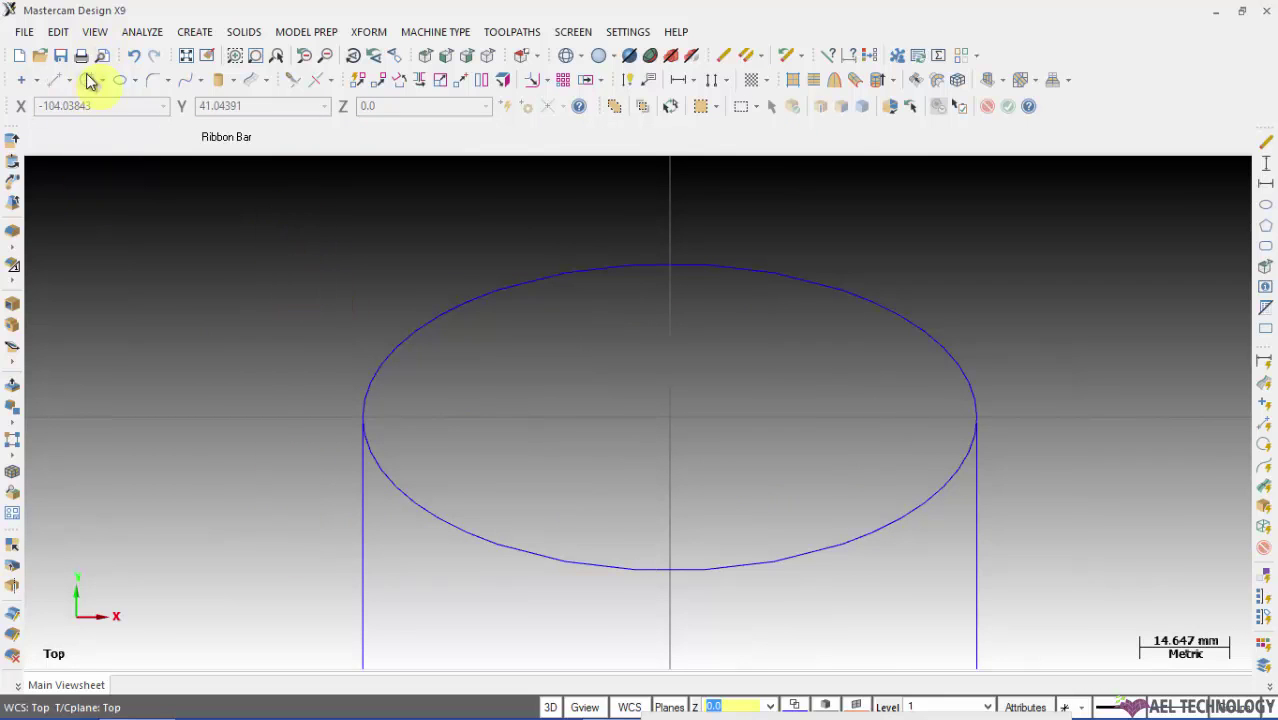
- Draw a line from the ellipse's top quadrant to its bottom quadrant
left_click(58, 82)
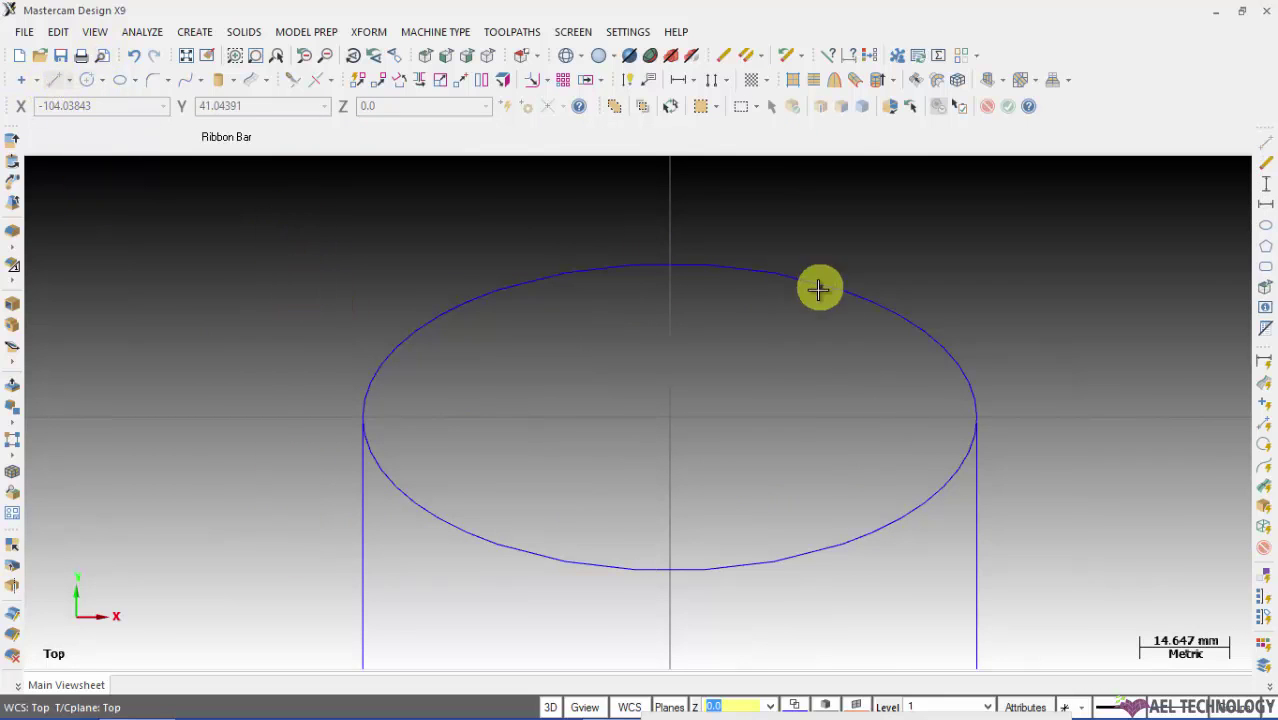
left_click(668, 263)
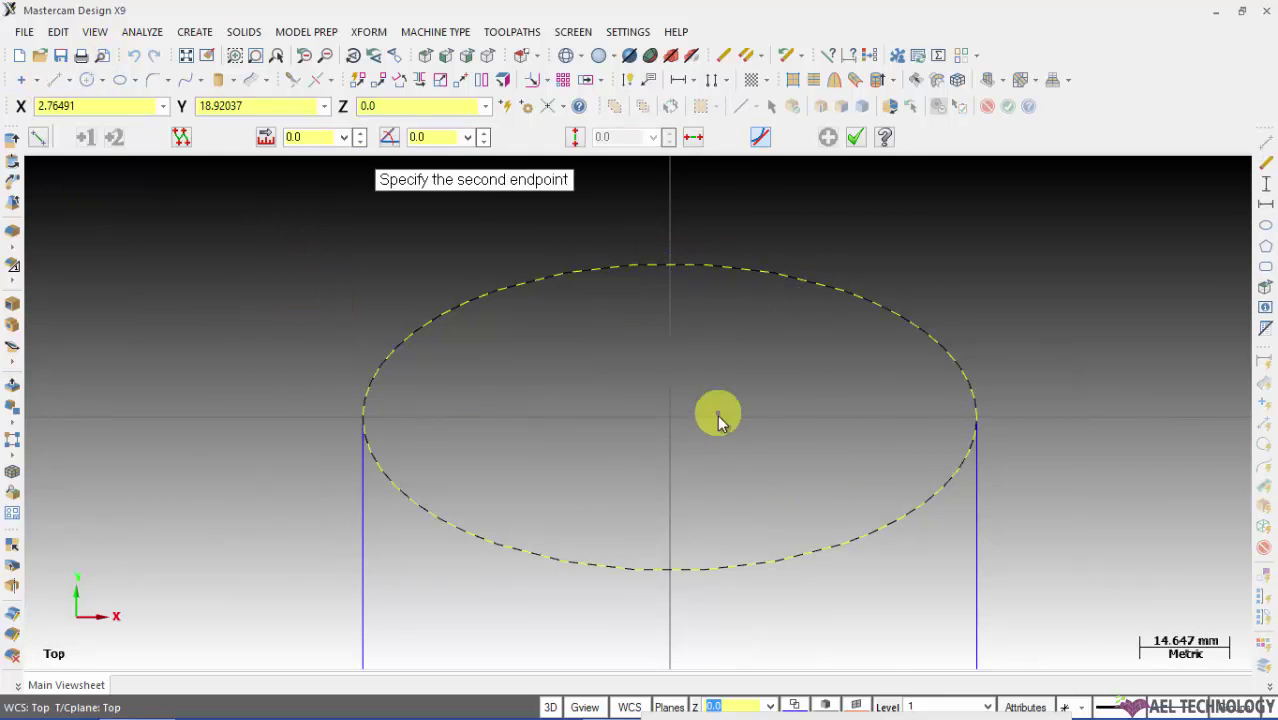
left_click(669, 571)
key("Escape")
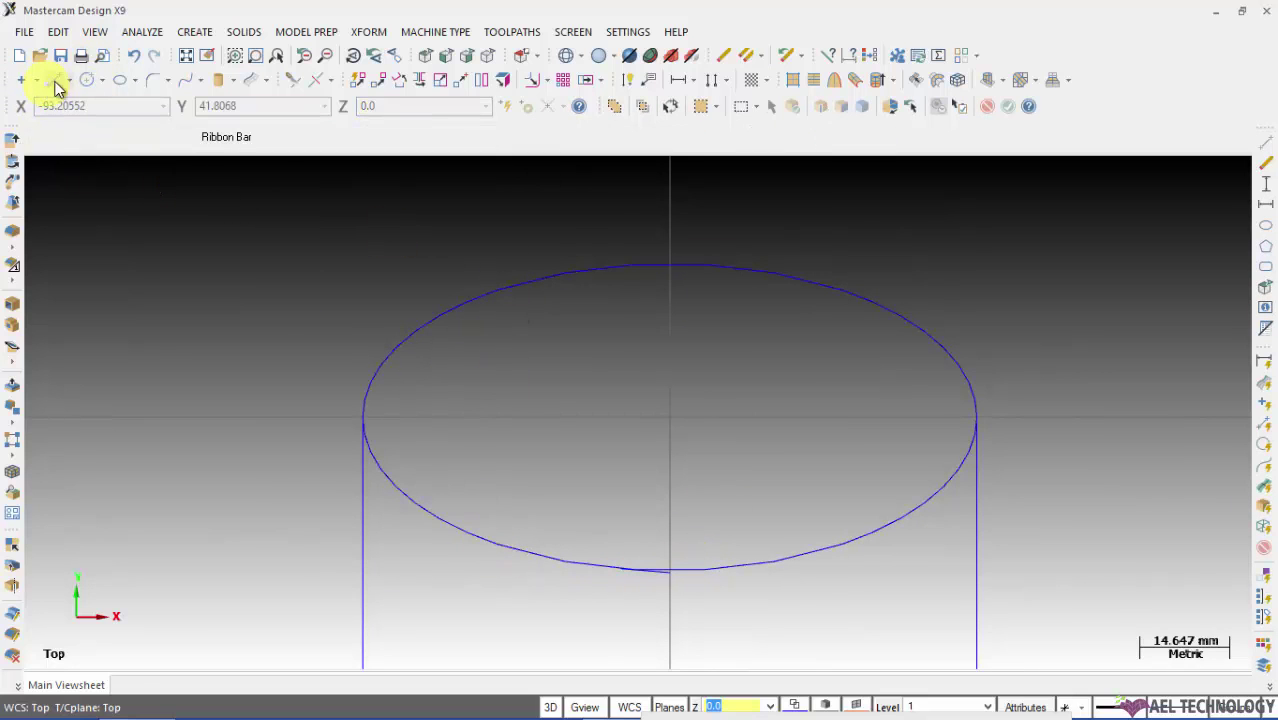
- Draw lines from the origin 0,0 straight up above and down below the ellipse
left_click(58, 82)
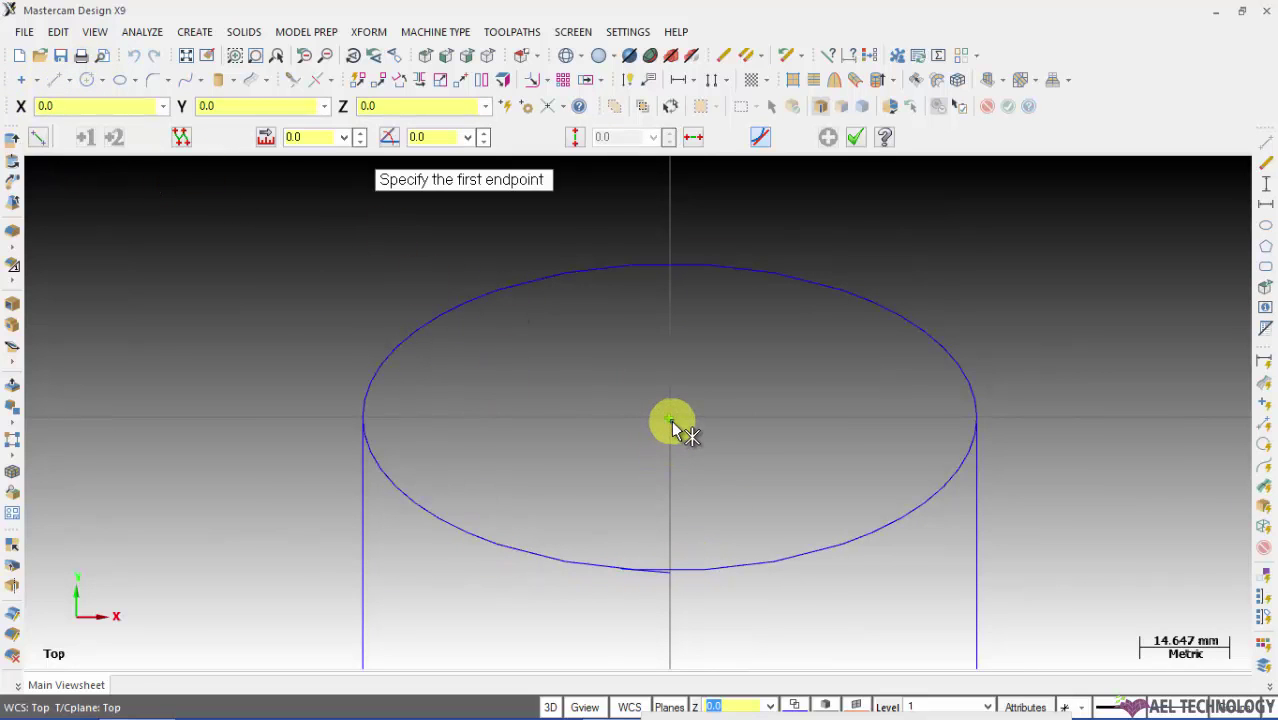
type("0,0")
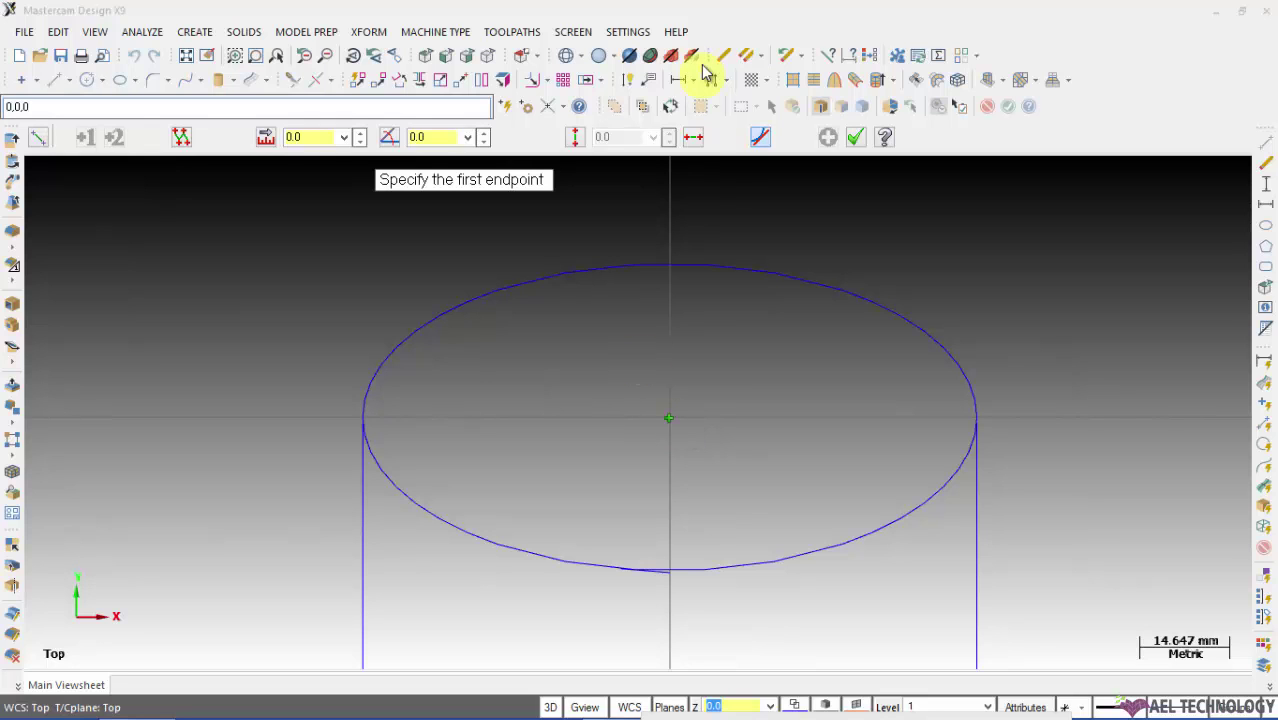
key("Return")
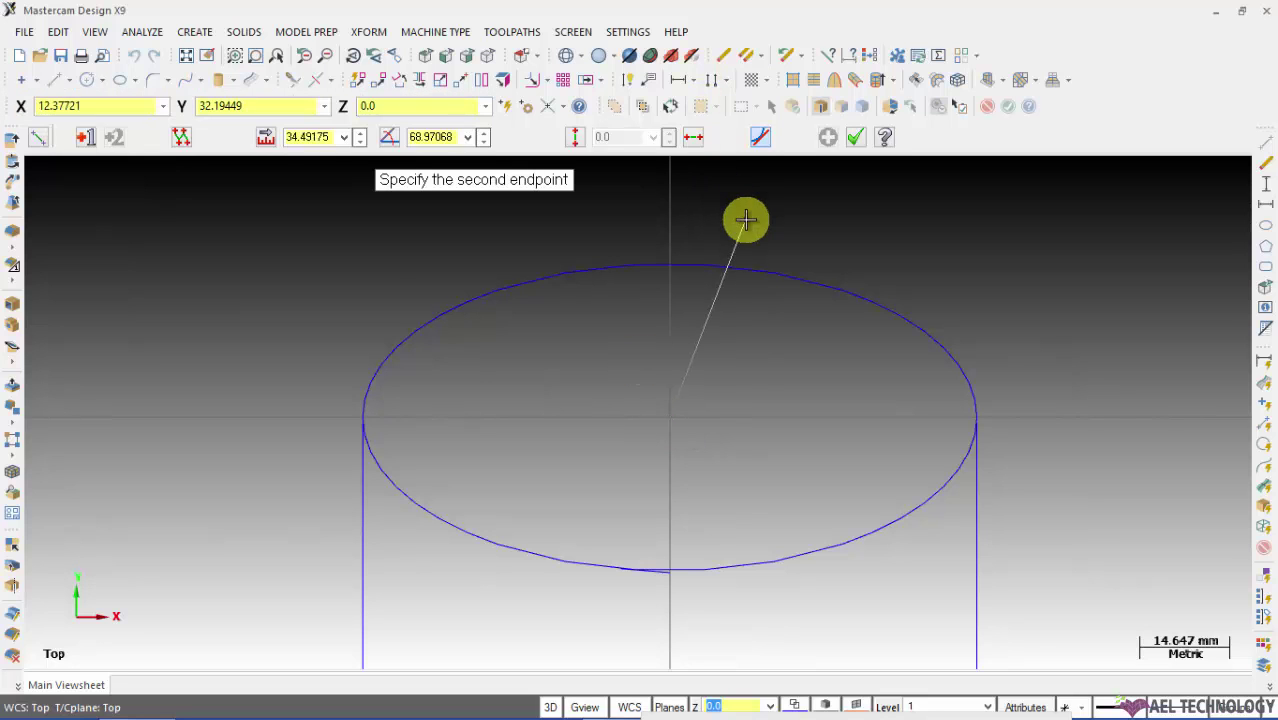
left_click(673, 183)
left_click(673, 424)
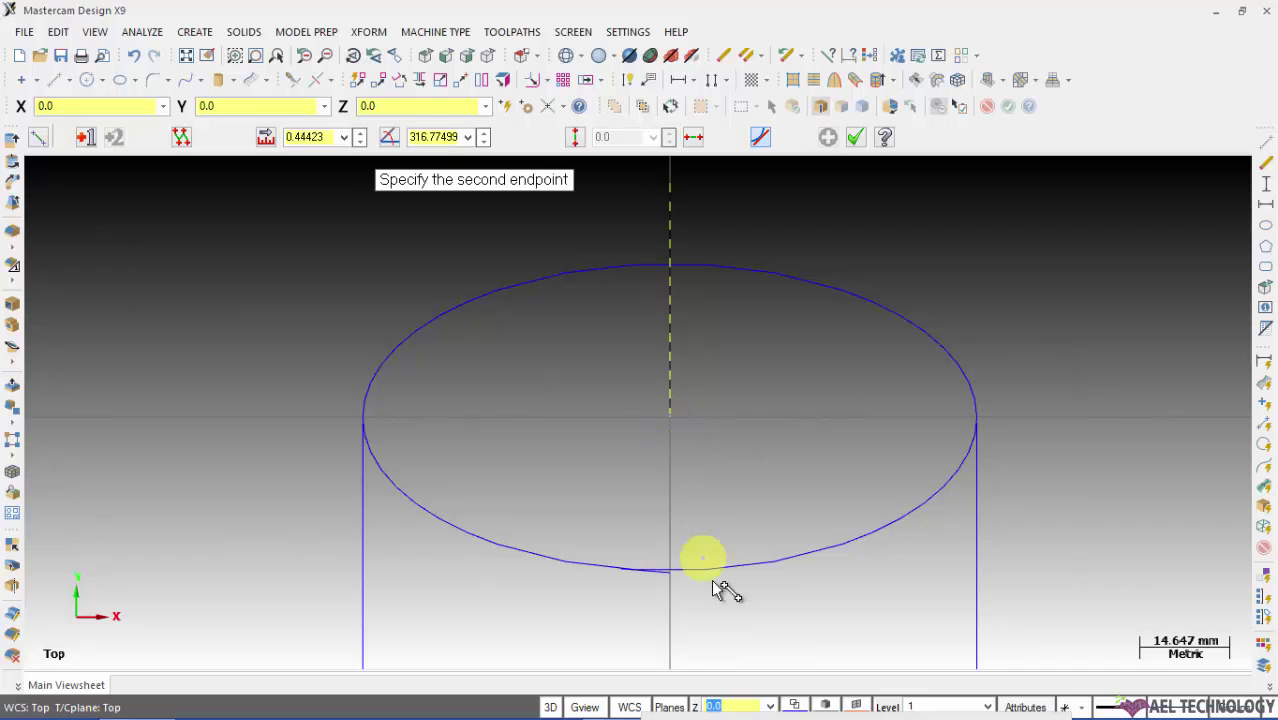
left_click(672, 633)
key("Escape")
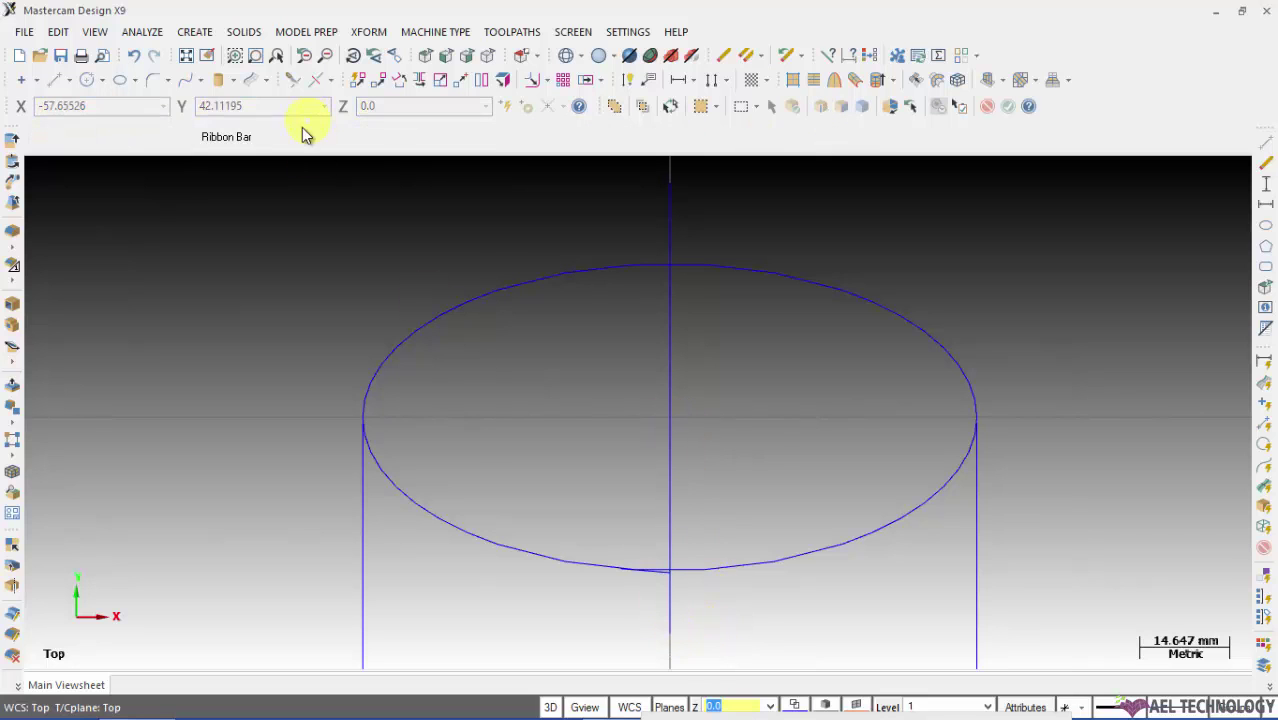
- Add a vertical dimension of the ellipse's 50.00 height, placed to its left
left_click(186, 31)
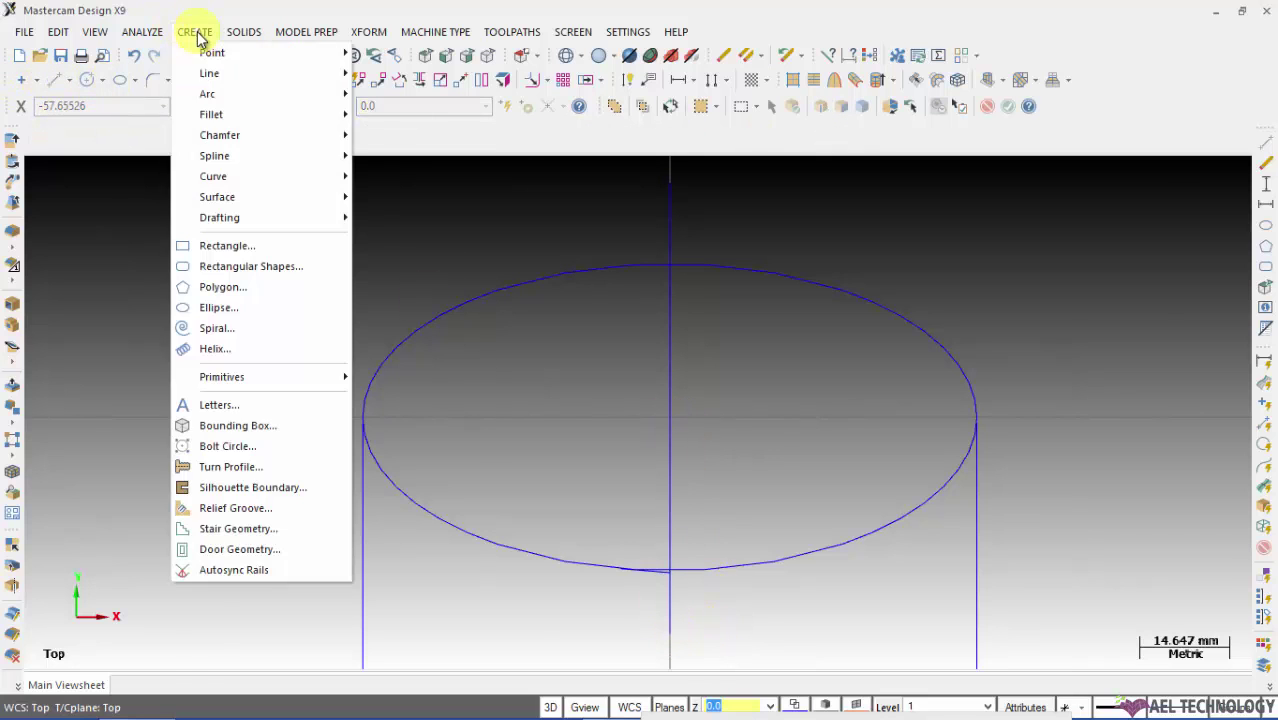
mouse_move(251, 219)
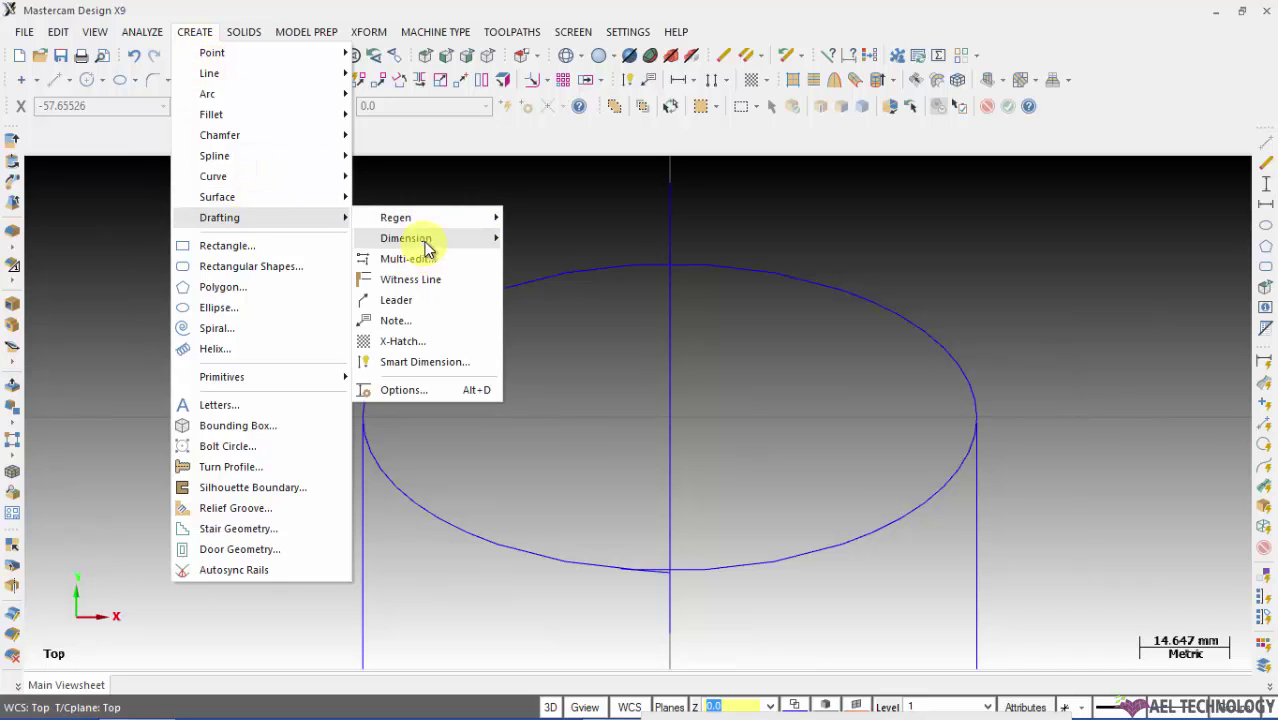
mouse_move(428, 240)
left_click(551, 260)
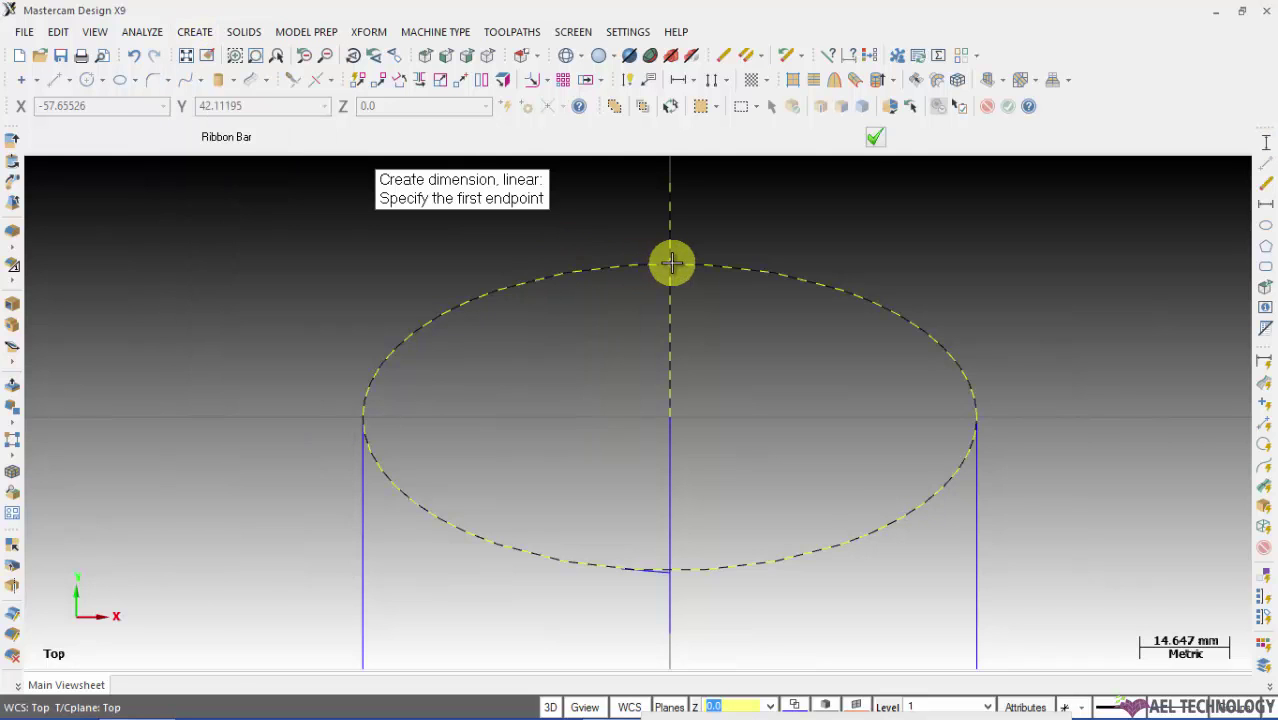
left_click(670, 264)
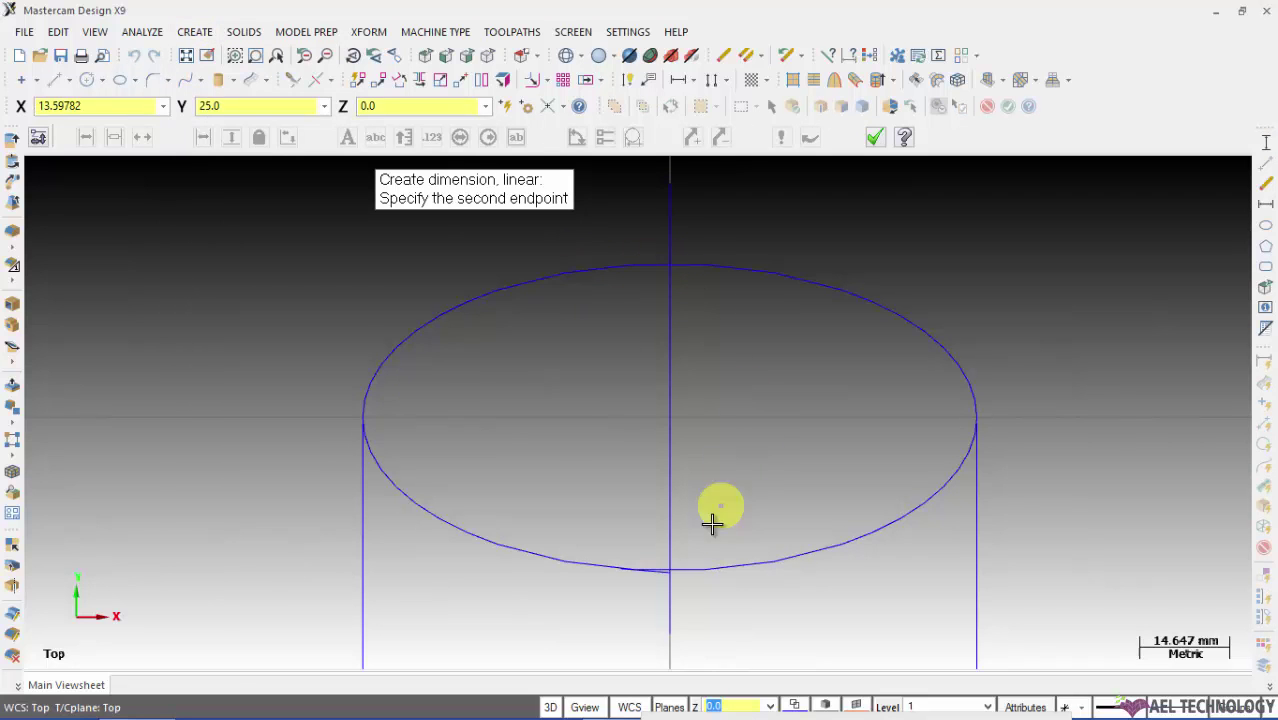
left_click(676, 573)
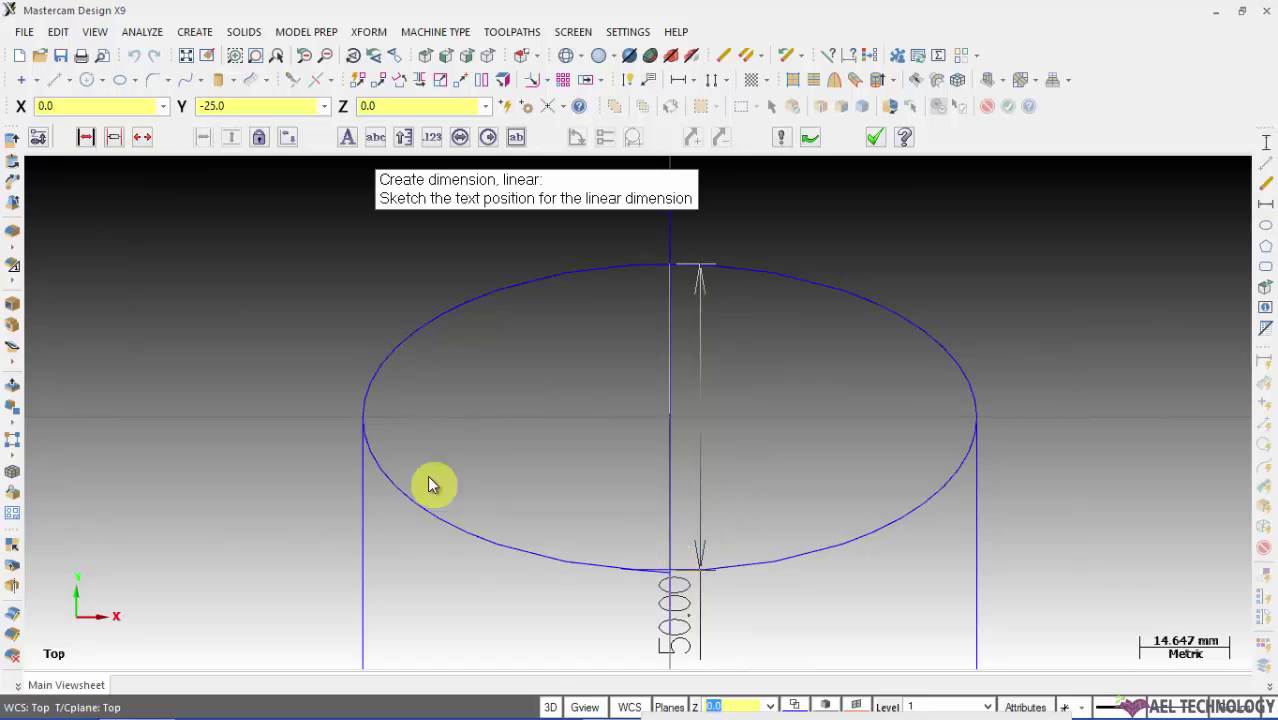
left_click(268, 490)
- Window-select the ellipse, centre line and dimensions and delete them all
scroll(739, 377, "down", 3)
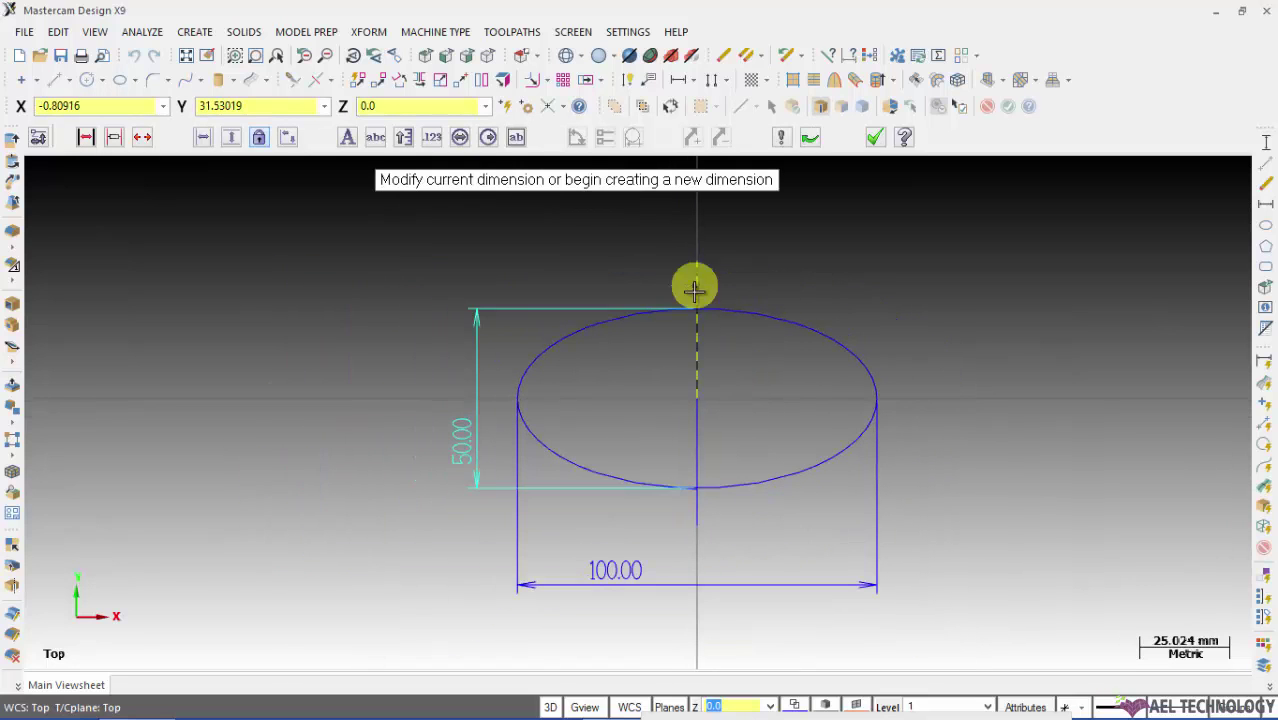
key("Escape")
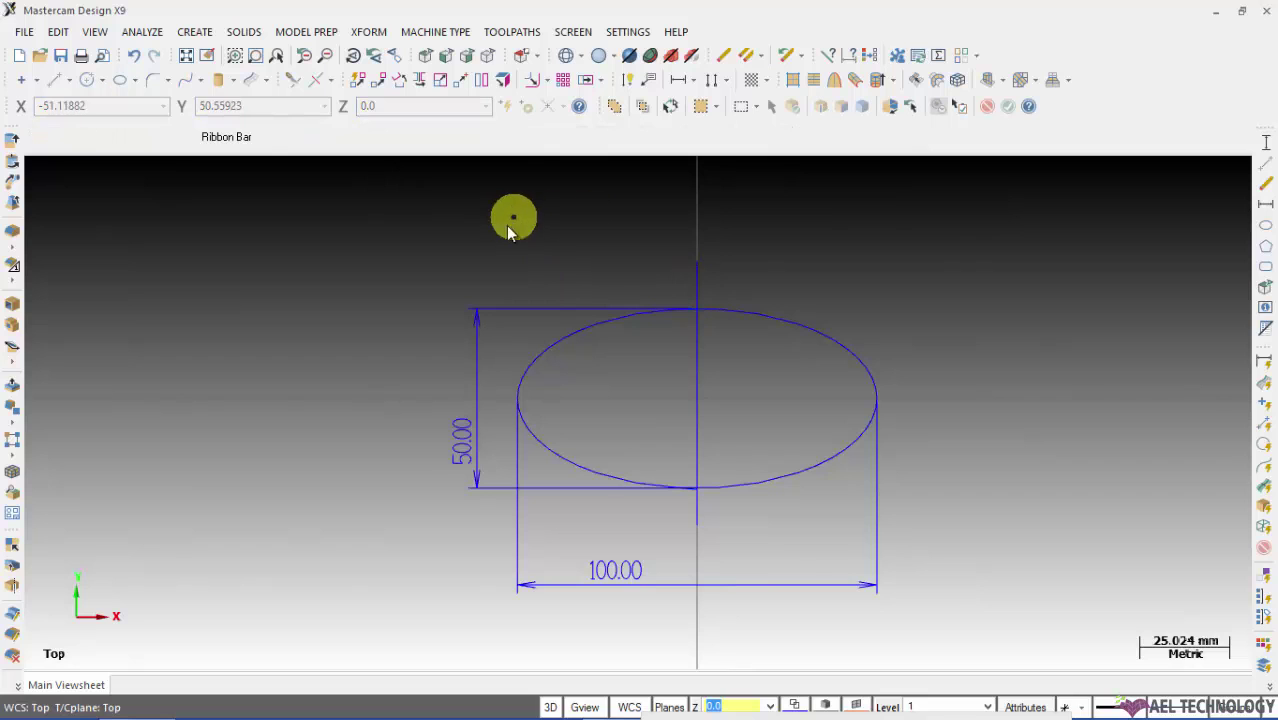
left_click_drag(363, 213, 1007, 650)
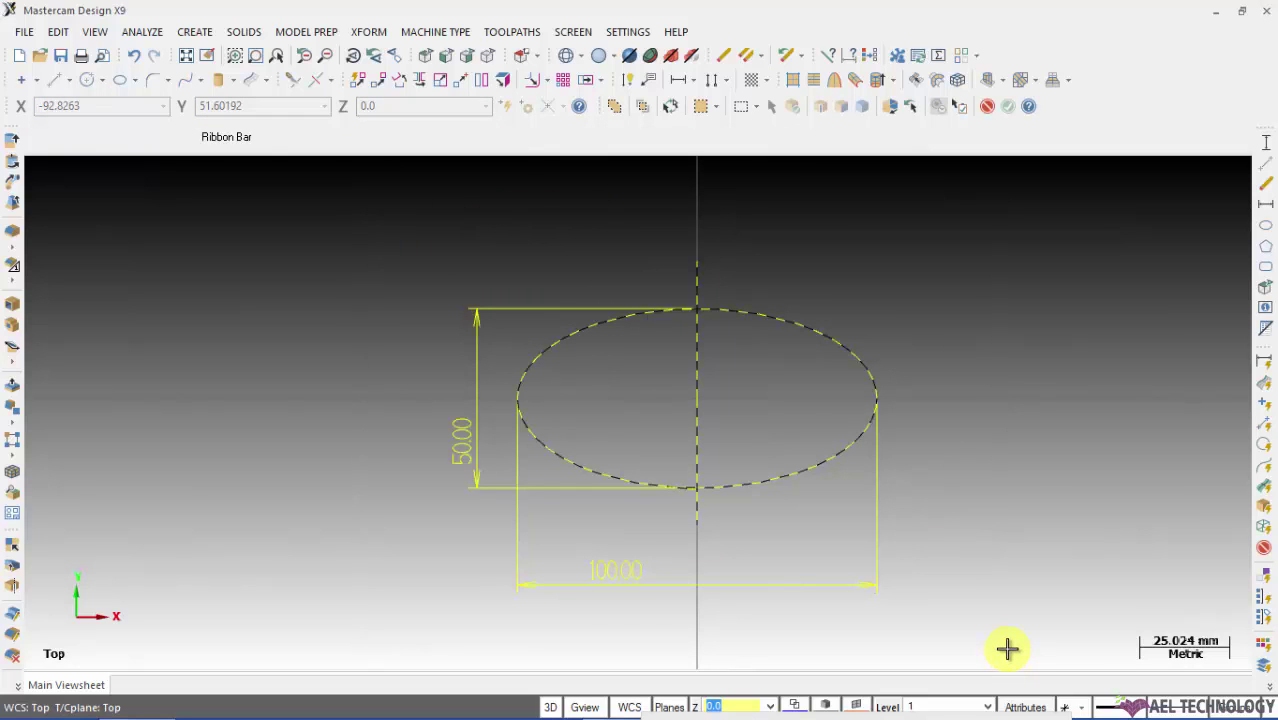
key("Delete")
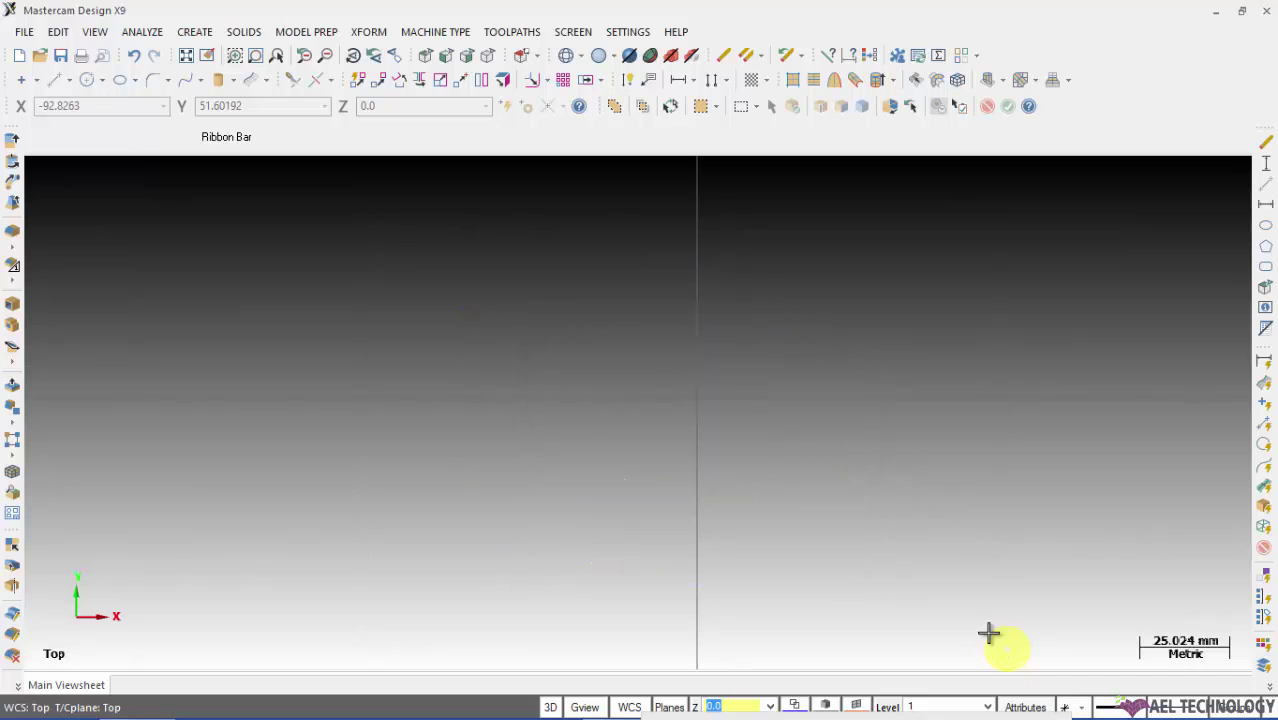
- Set up AEL TECHNOLOGY lettering in Arial Bold TrueType, height 20.0, spacing 5.0
left_click(136, 82)
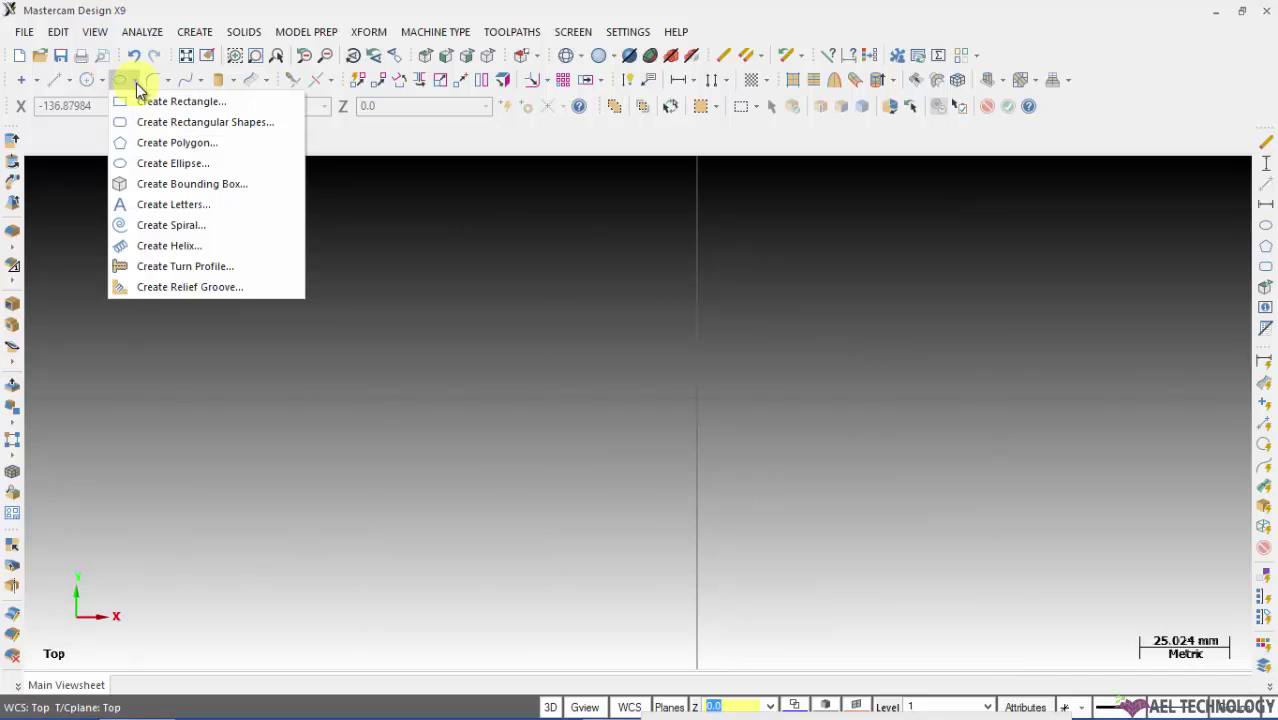
left_click(166, 207)
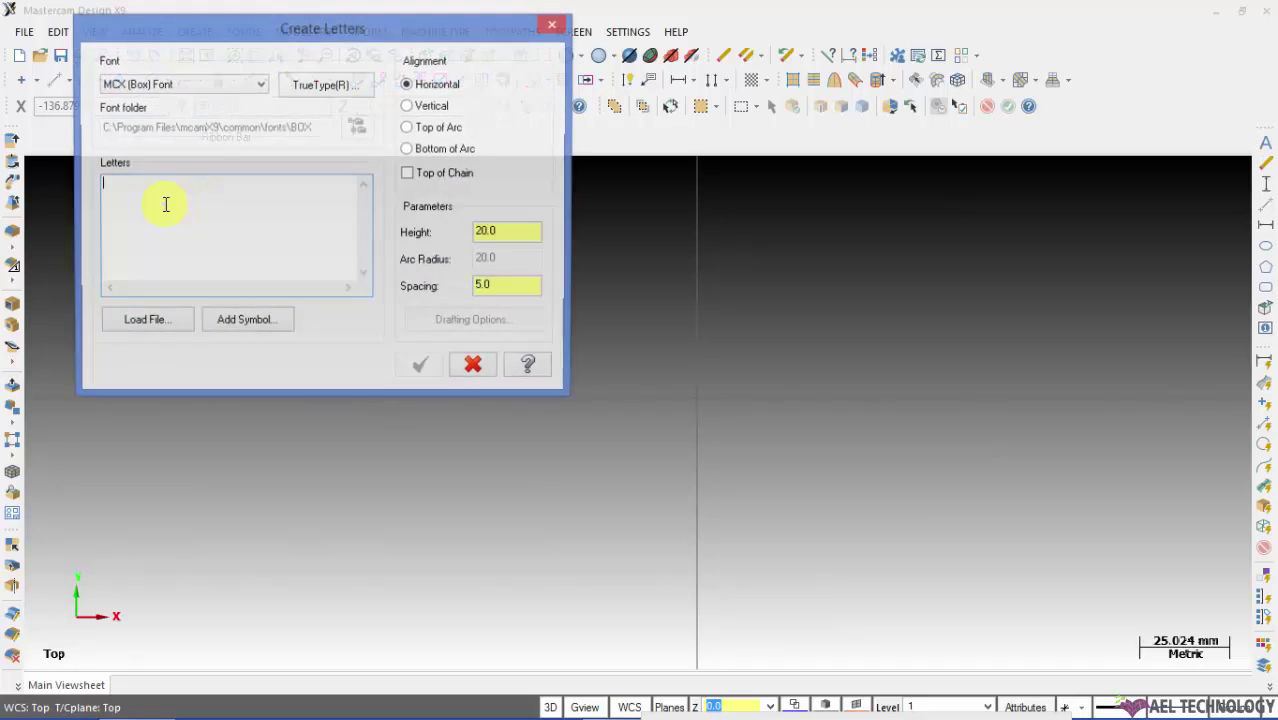
left_click(333, 84)
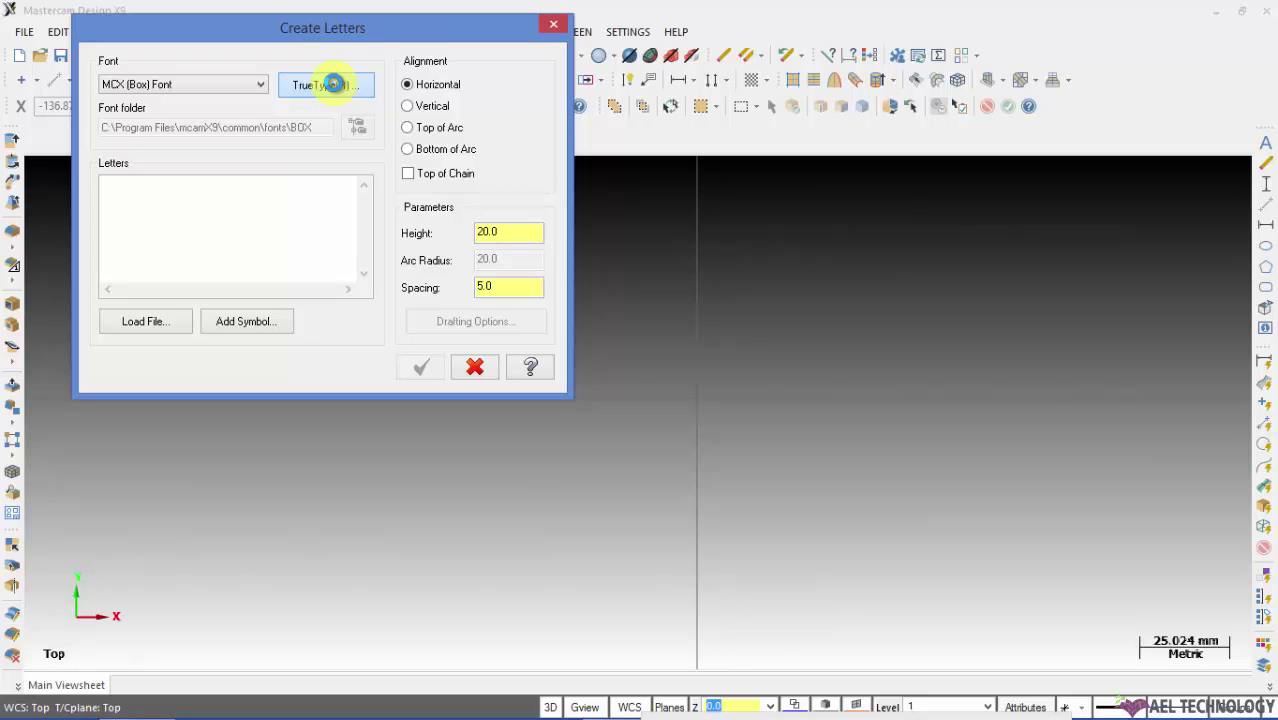
left_click(333, 84)
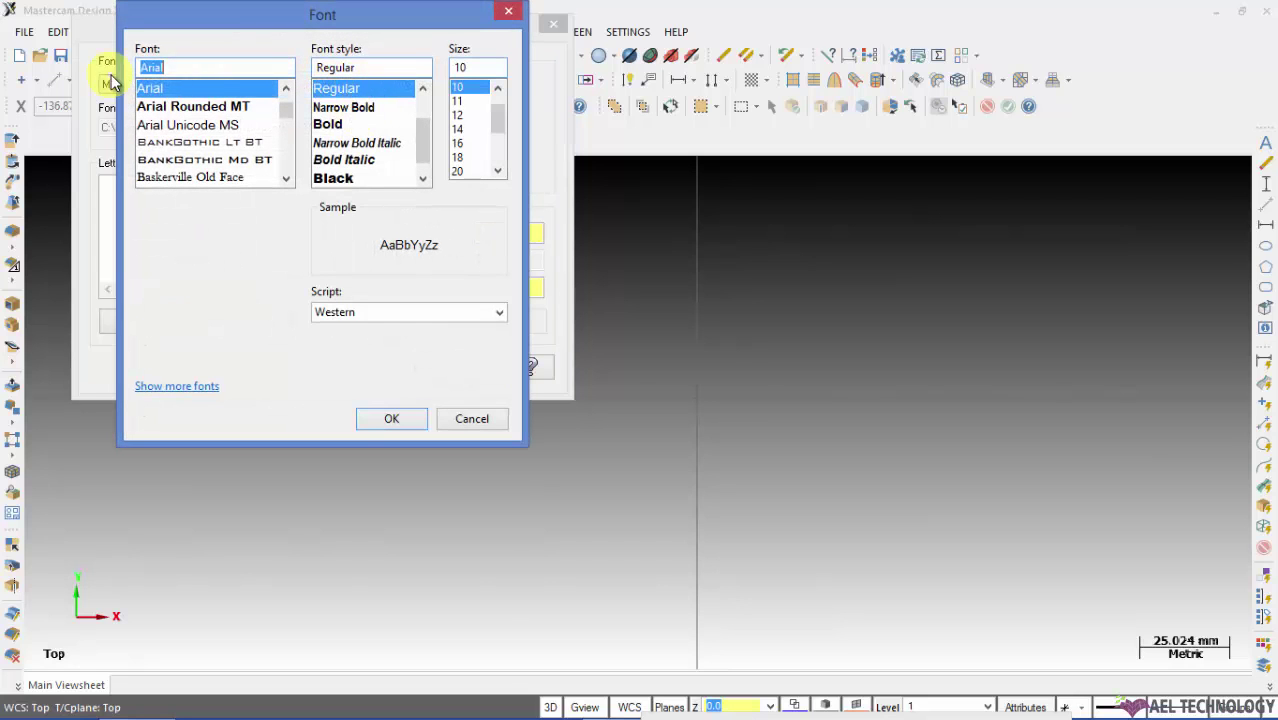
left_click(340, 124)
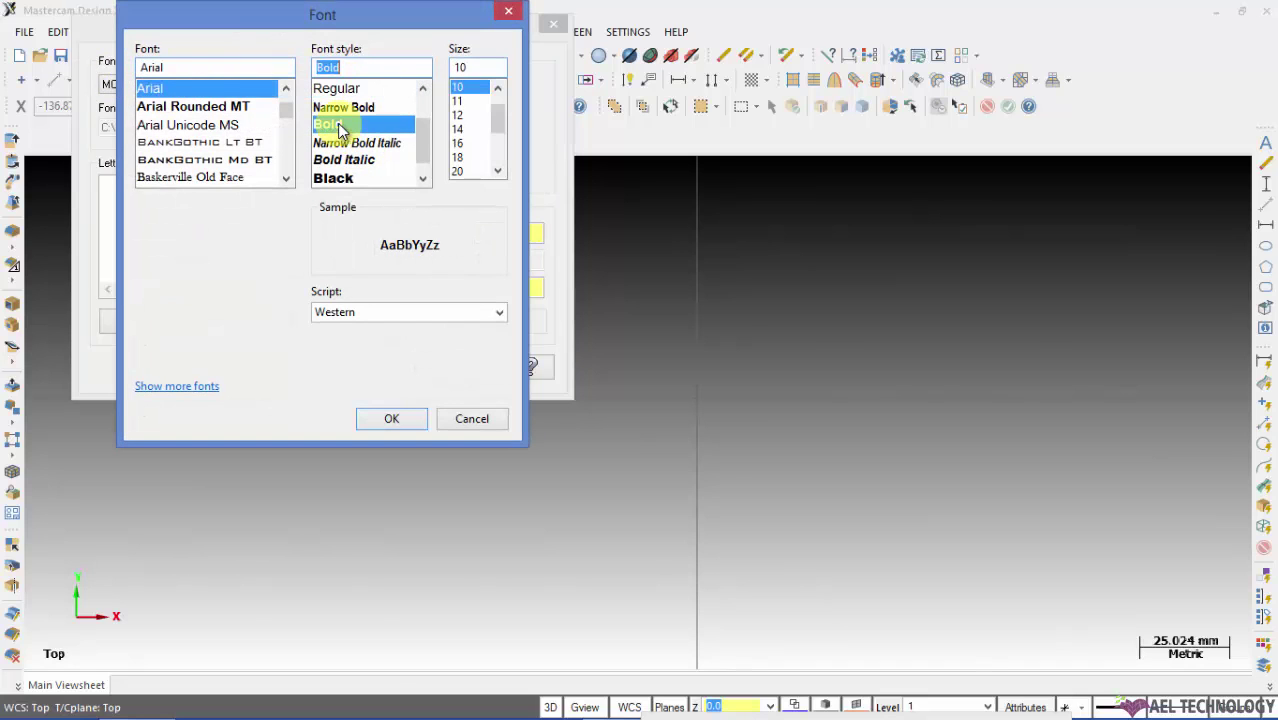
left_click(391, 420)
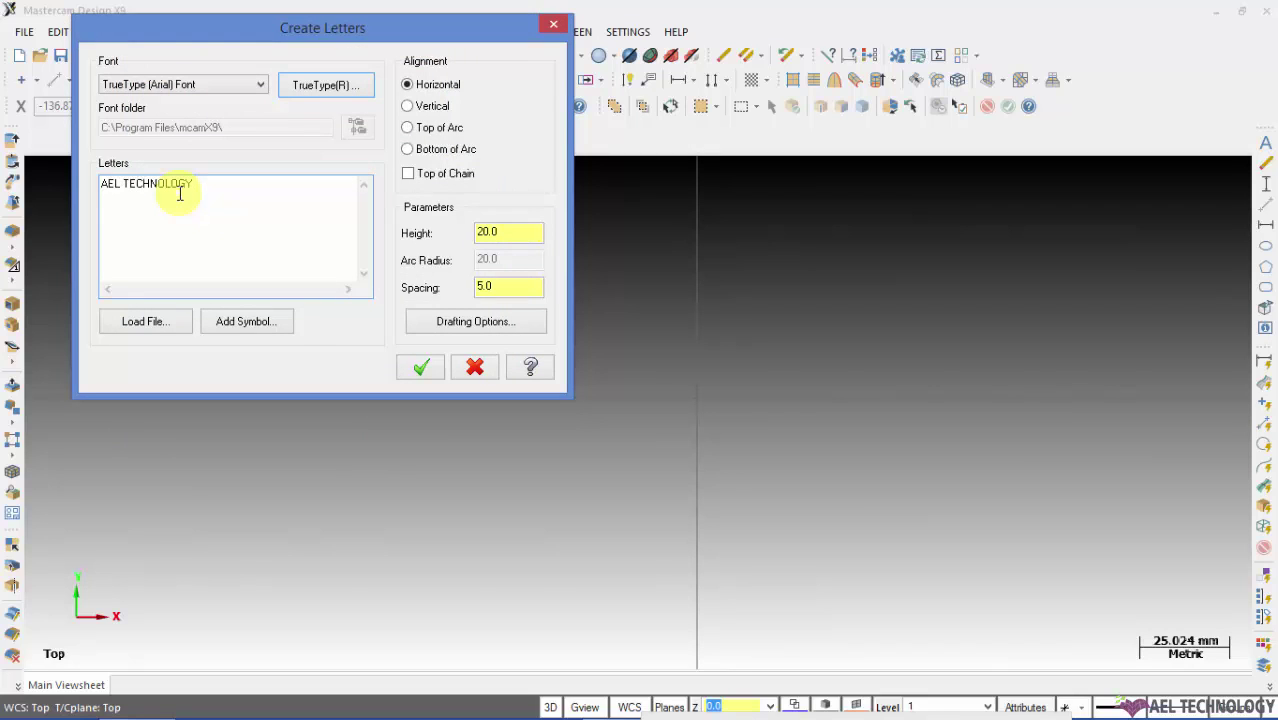
left_click(510, 233)
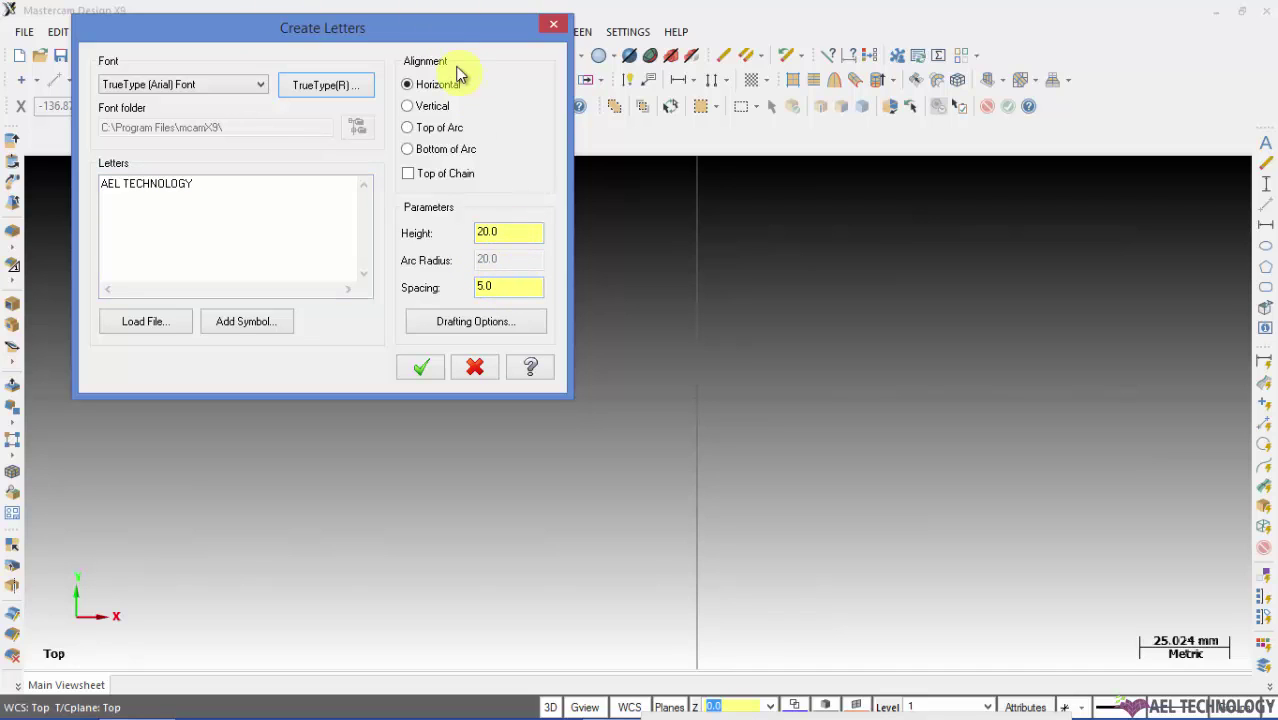
left_click(731, 299)
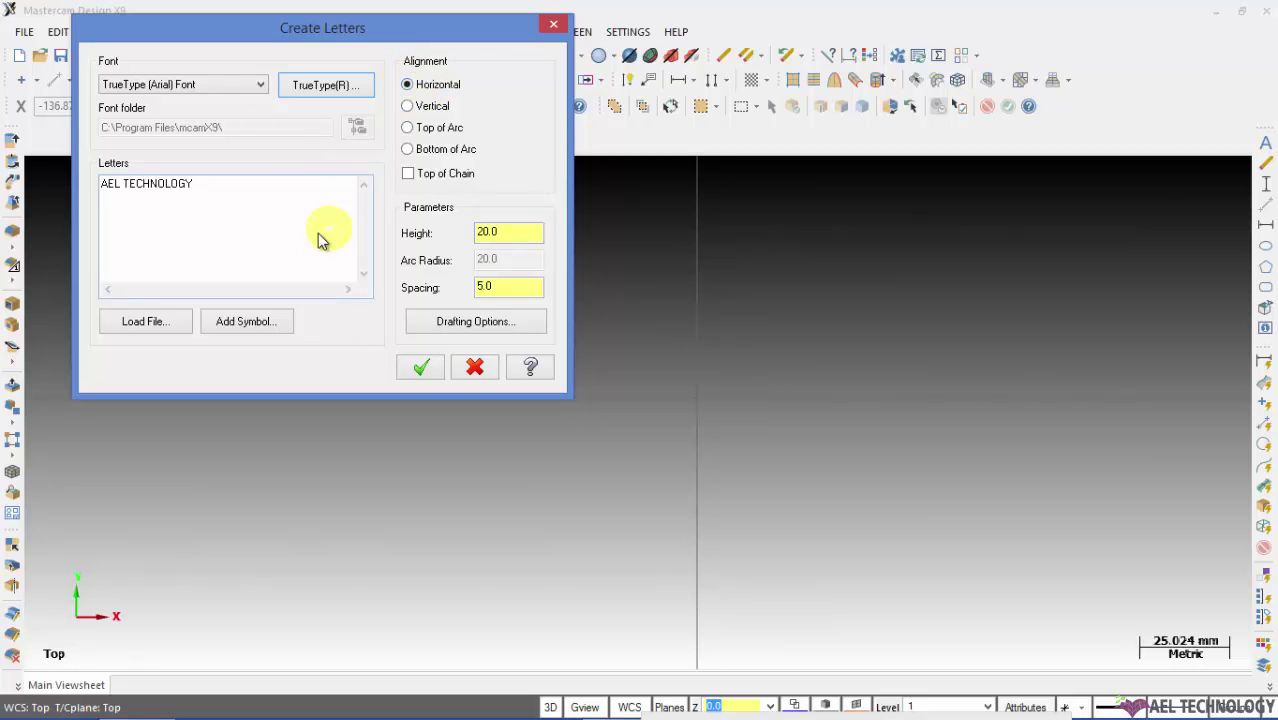
left_click(479, 287)
- Accept the lettering settings and place AEL TECHNOLOGY horizontally right of the Y axis
left_click(418, 368)
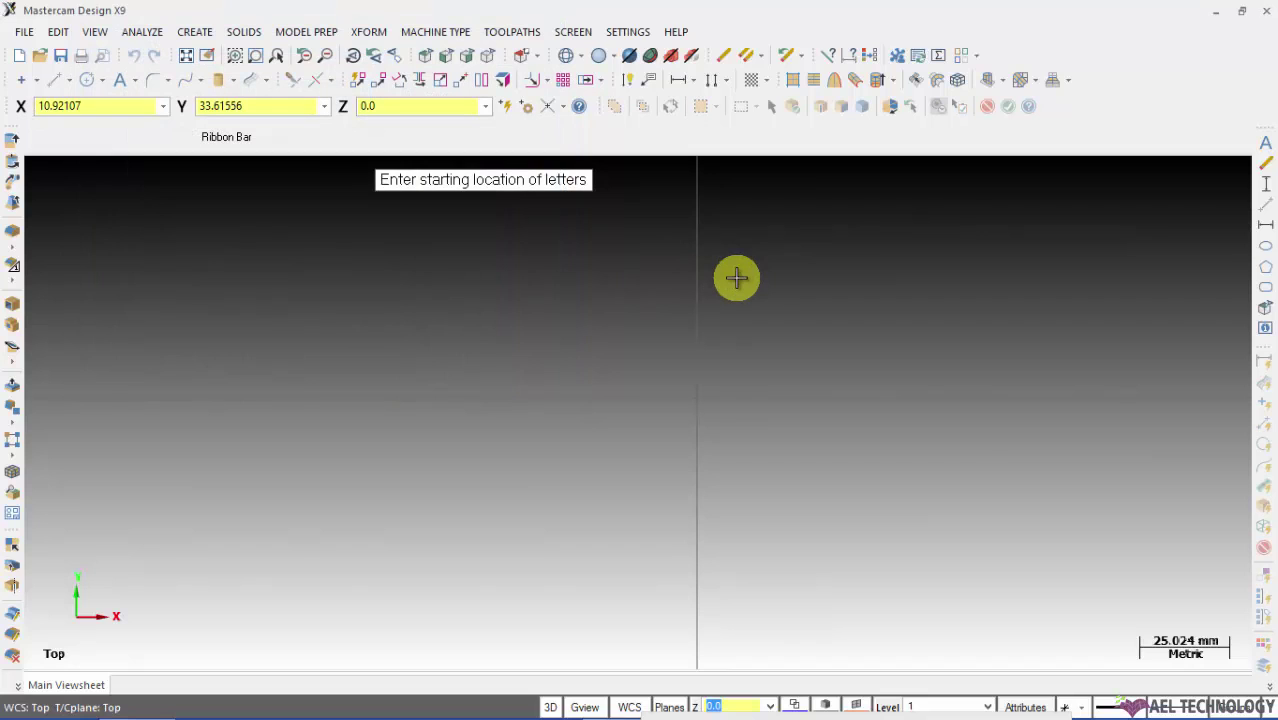
scroll(594, 326, "down", 4)
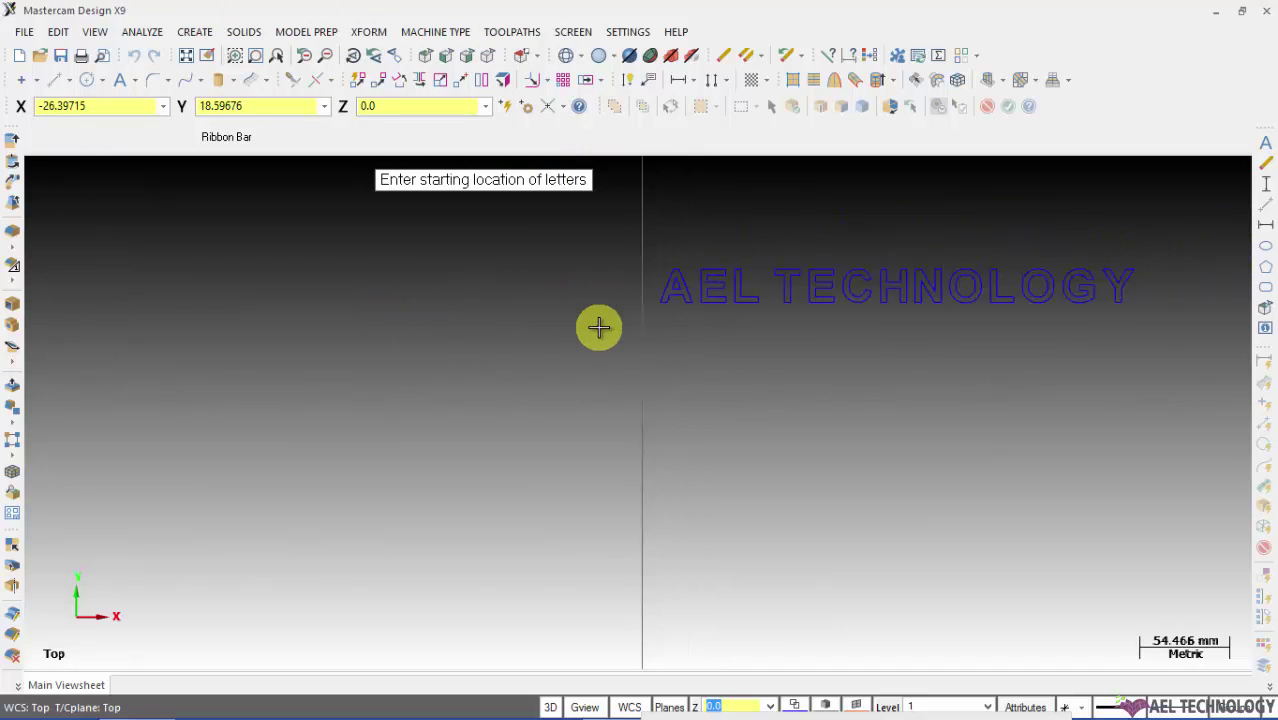
scroll(599, 327, "down", 1)
scroll(599, 327, "up", 2)
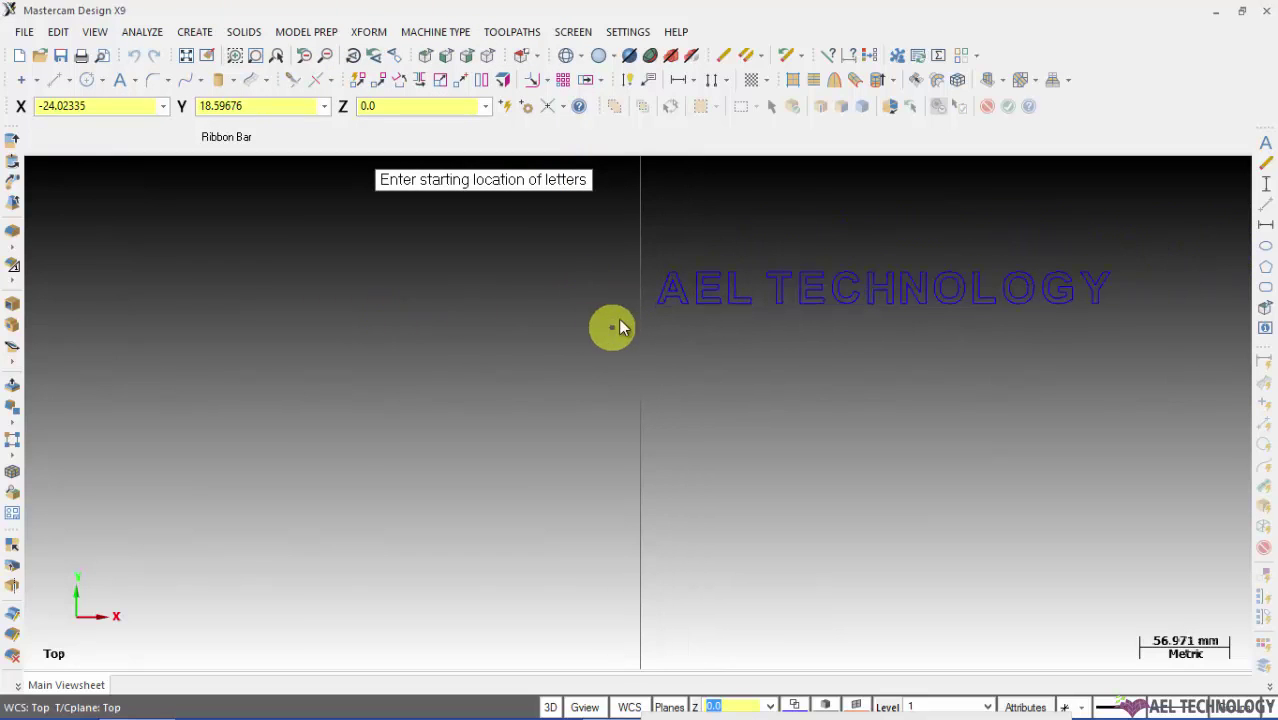
key("Escape")
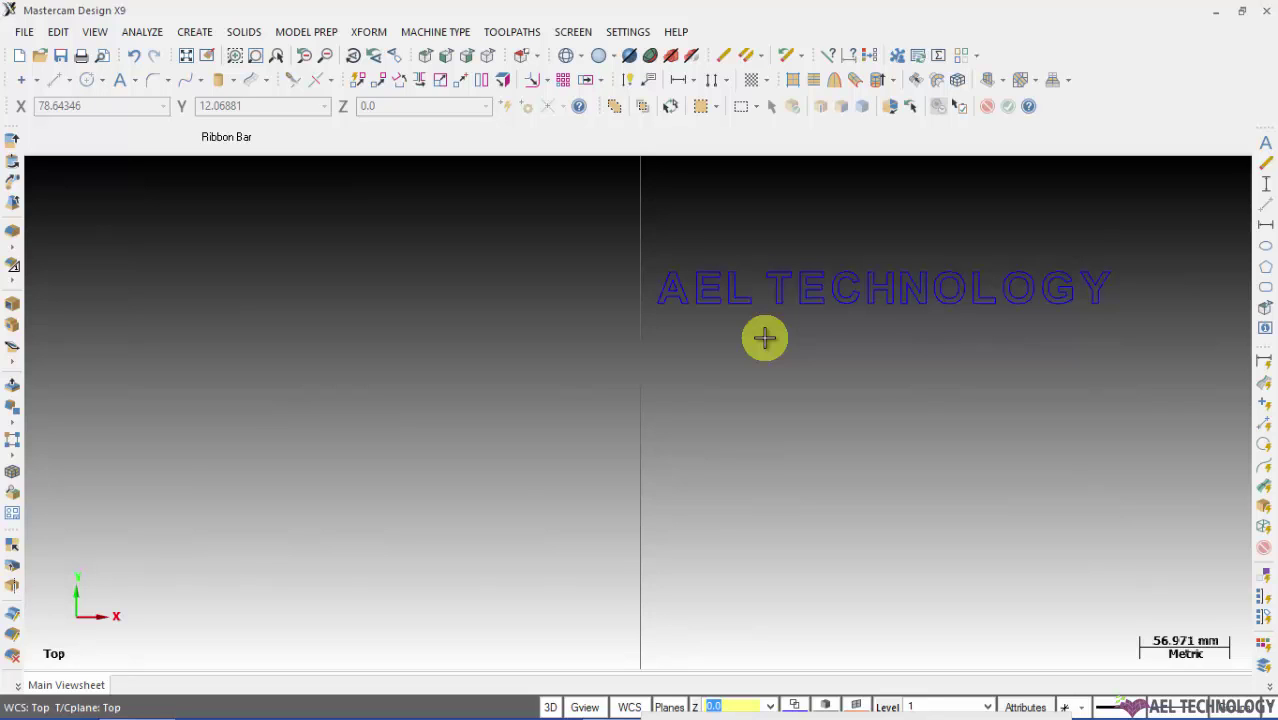
- Switch the lettering to Vertical alignment and place it left of the Y axis
left_click(122, 82)
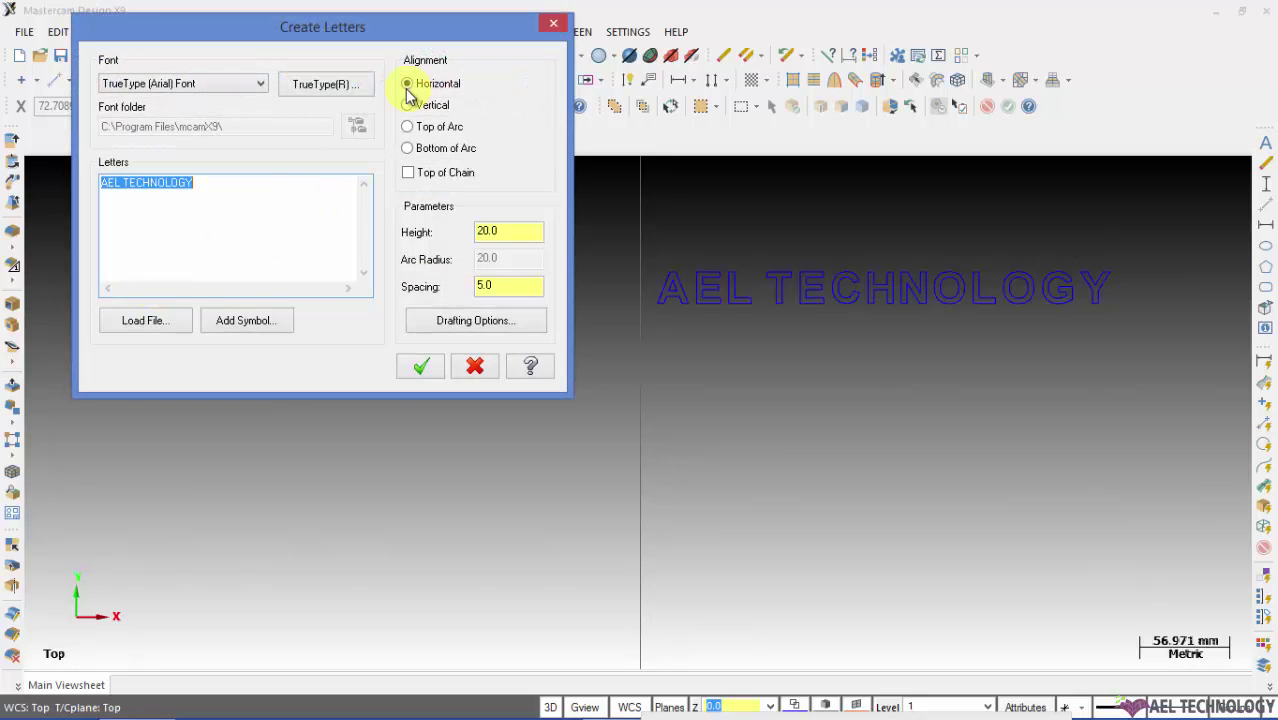
left_click(407, 86)
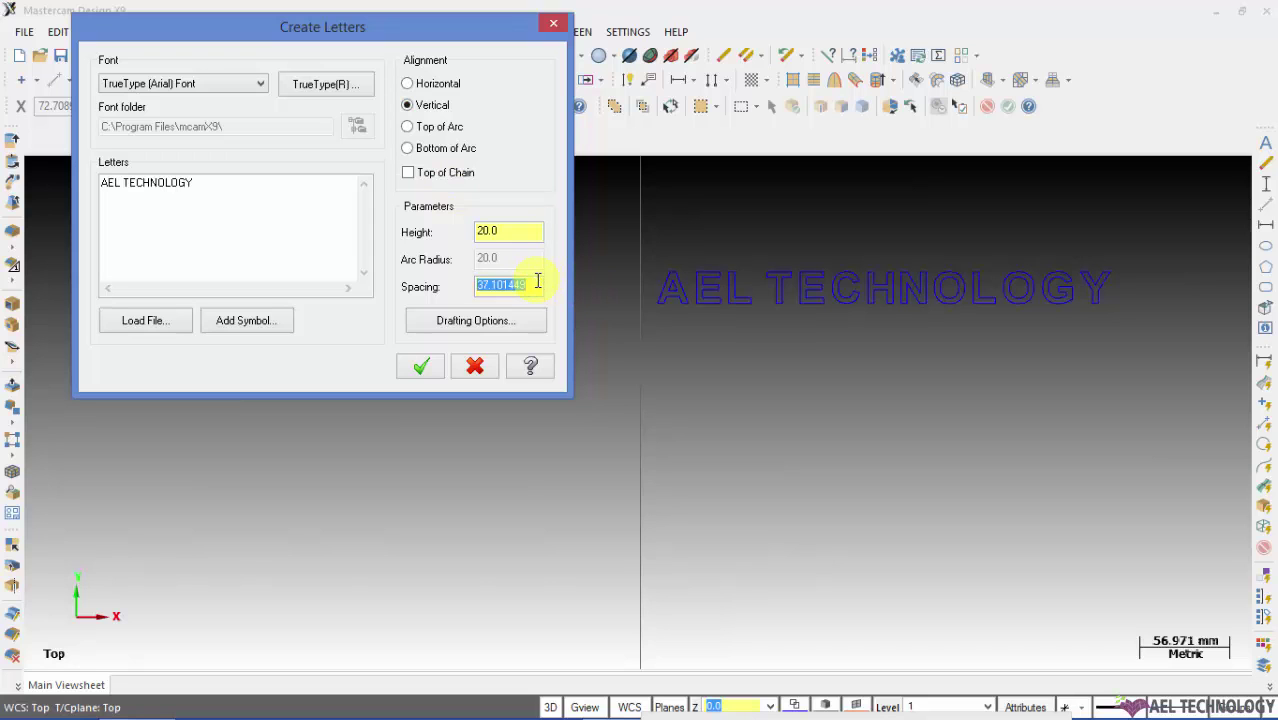
left_click(421, 367)
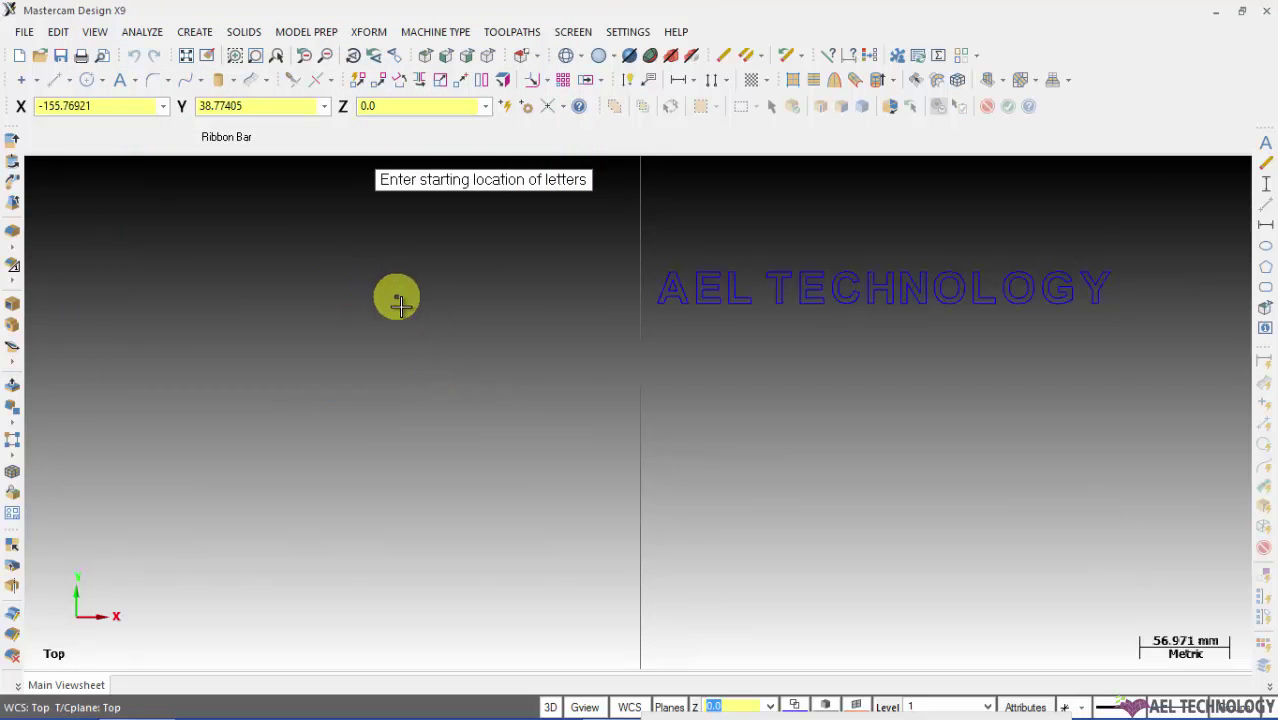
left_click(401, 307)
scroll(494, 314, "down", 3)
scroll(494, 316, "down", 1)
scroll(494, 318, "down", 1)
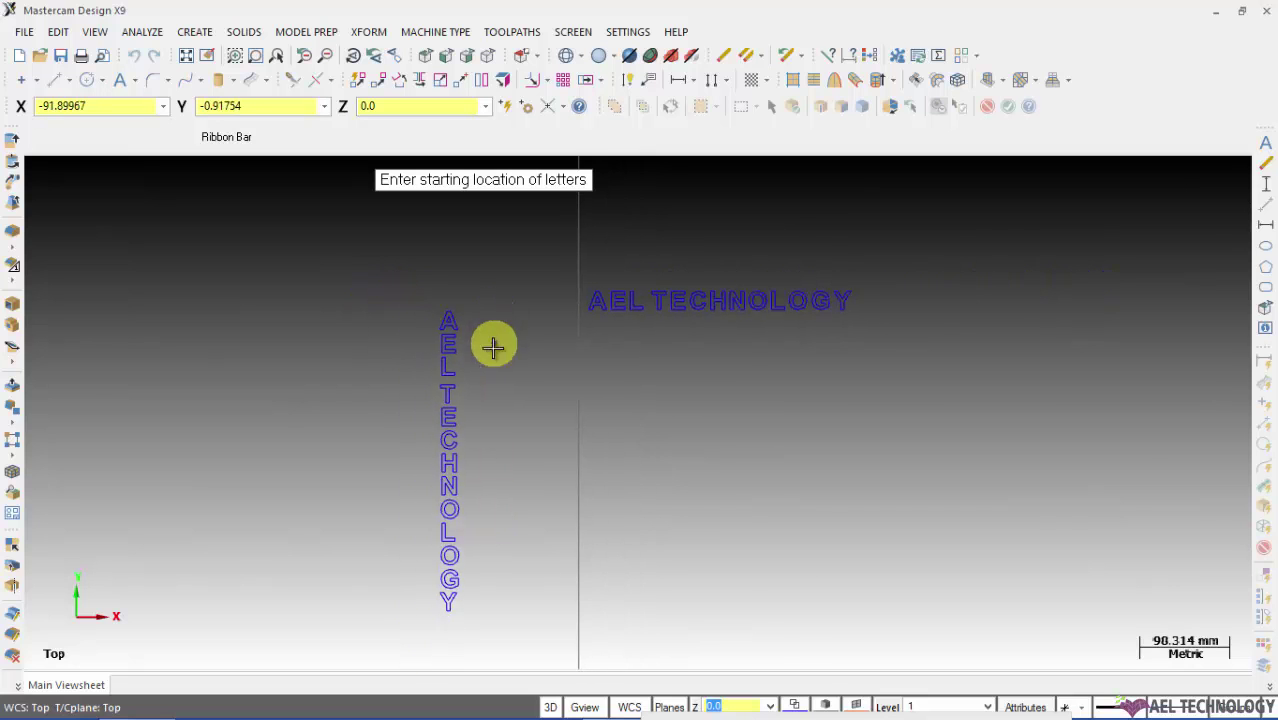
scroll(448, 613, "up", 2)
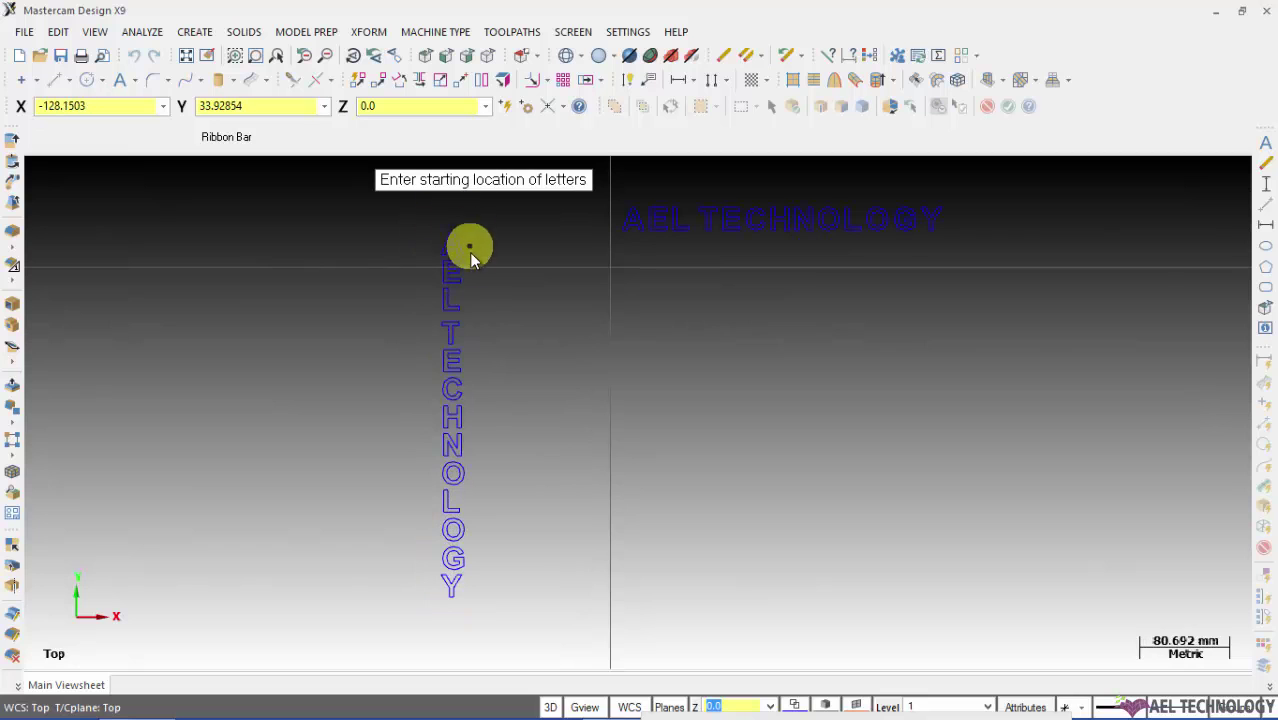
- Draw a circle at the lower right, correcting its diameter from 50 to 100
left_click(87, 80)
left_click(891, 463)
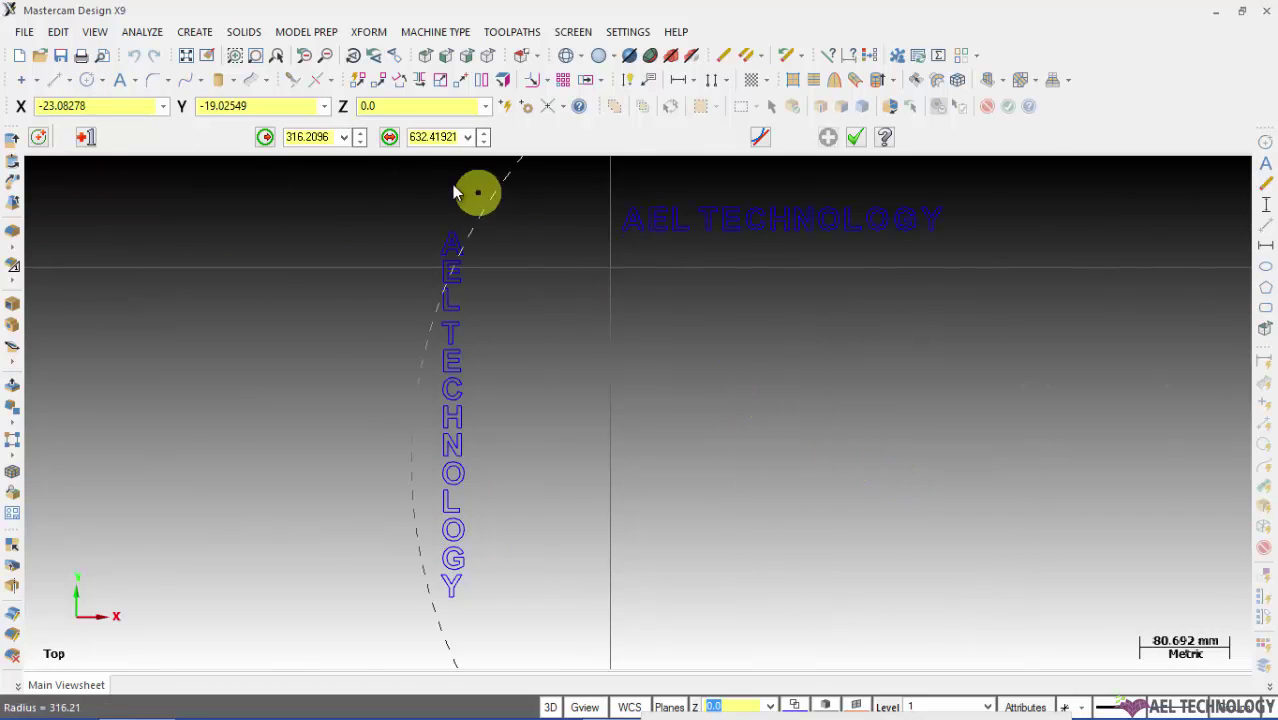
left_click(441, 136)
type("50")
key("Return")
scroll(938, 479, "up", 2)
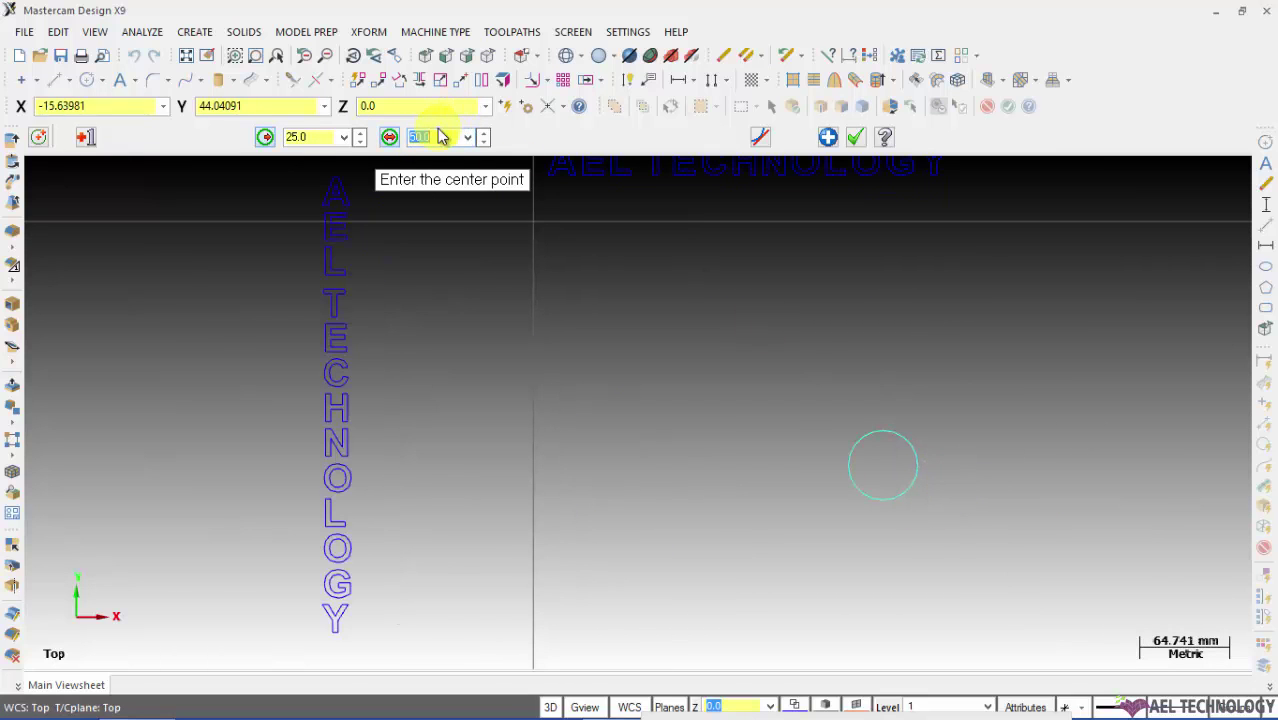
type("100")
key("Return")
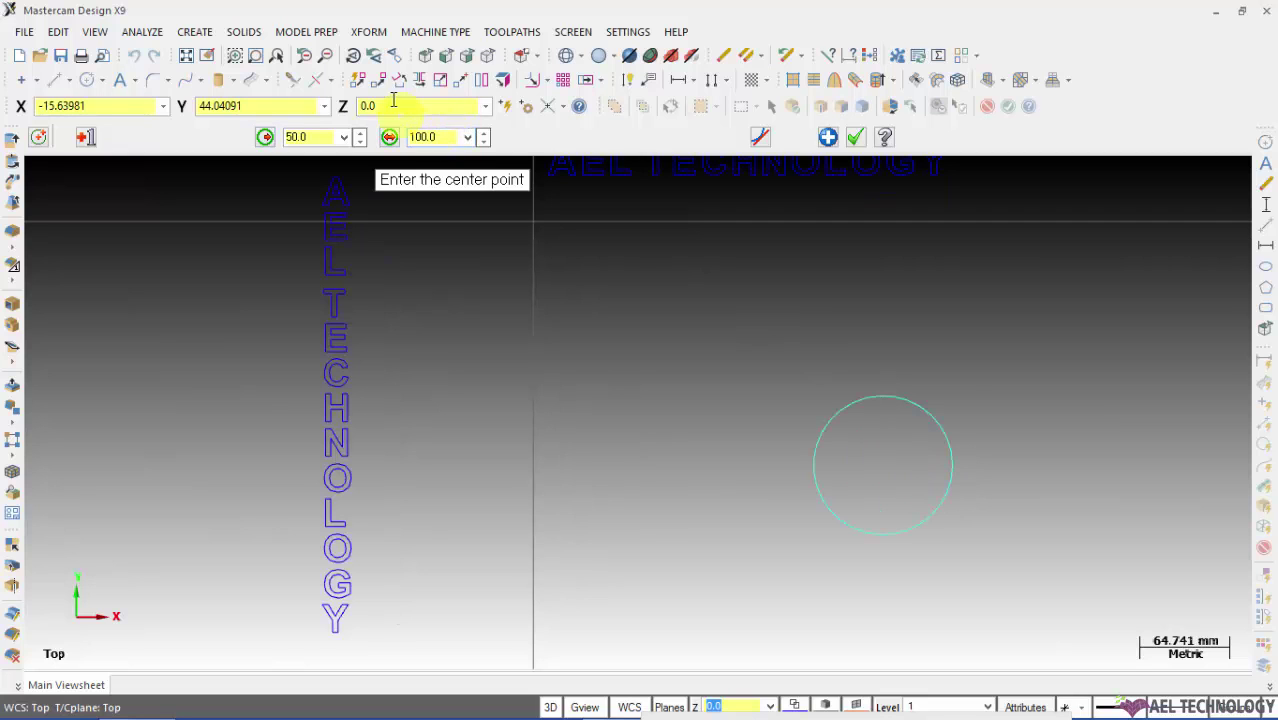
key("Escape")
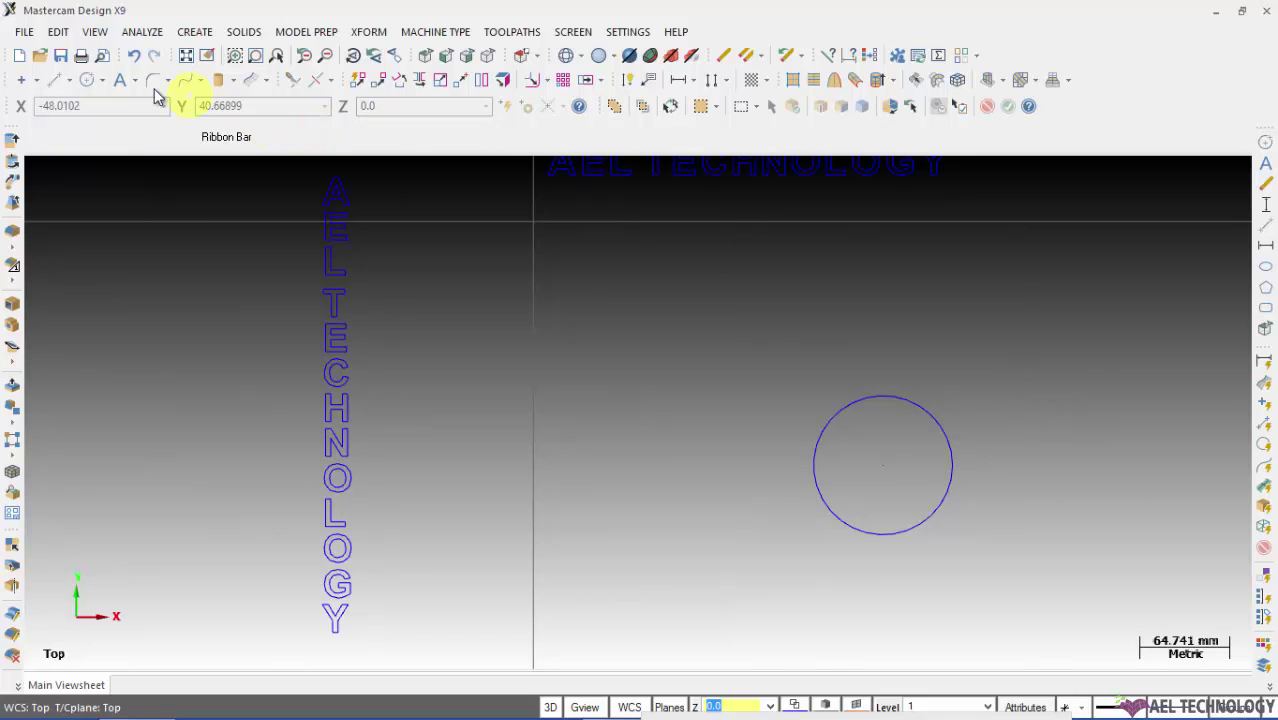
- Letter AEL TECHNOLOGY along the top of a 25.0-radius arc centred on the circle
left_click(117, 84)
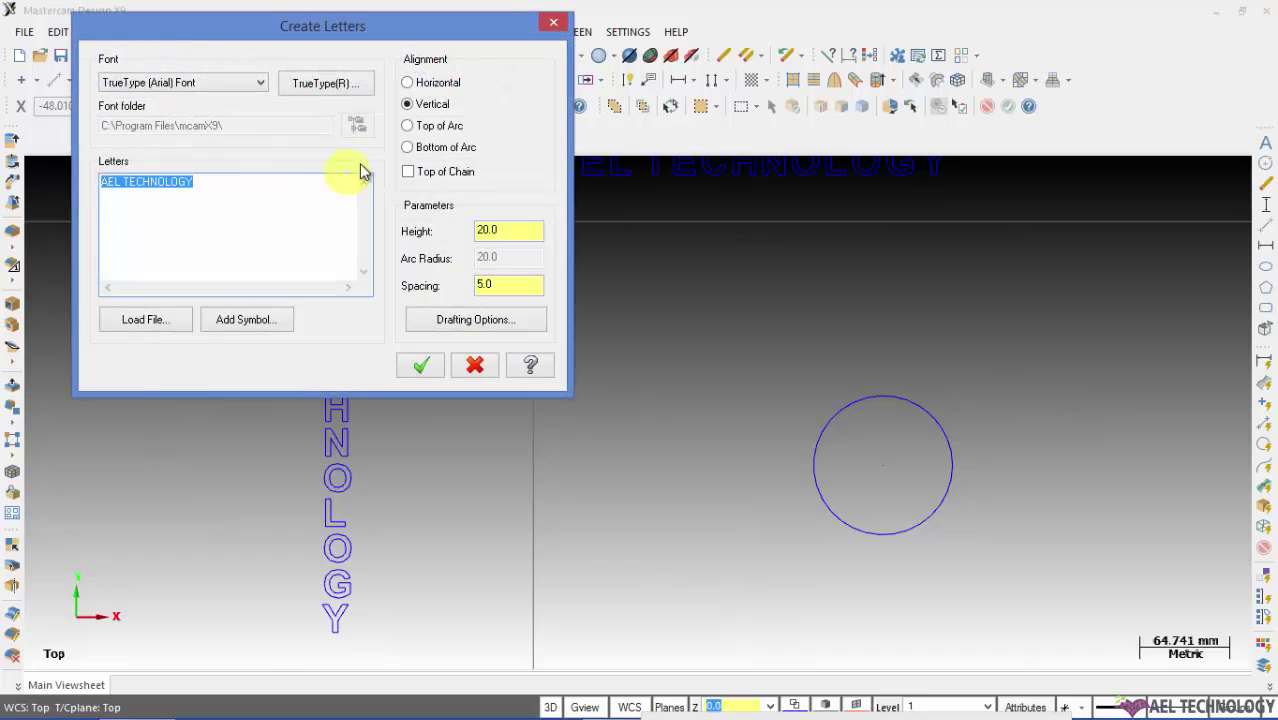
left_click(420, 127)
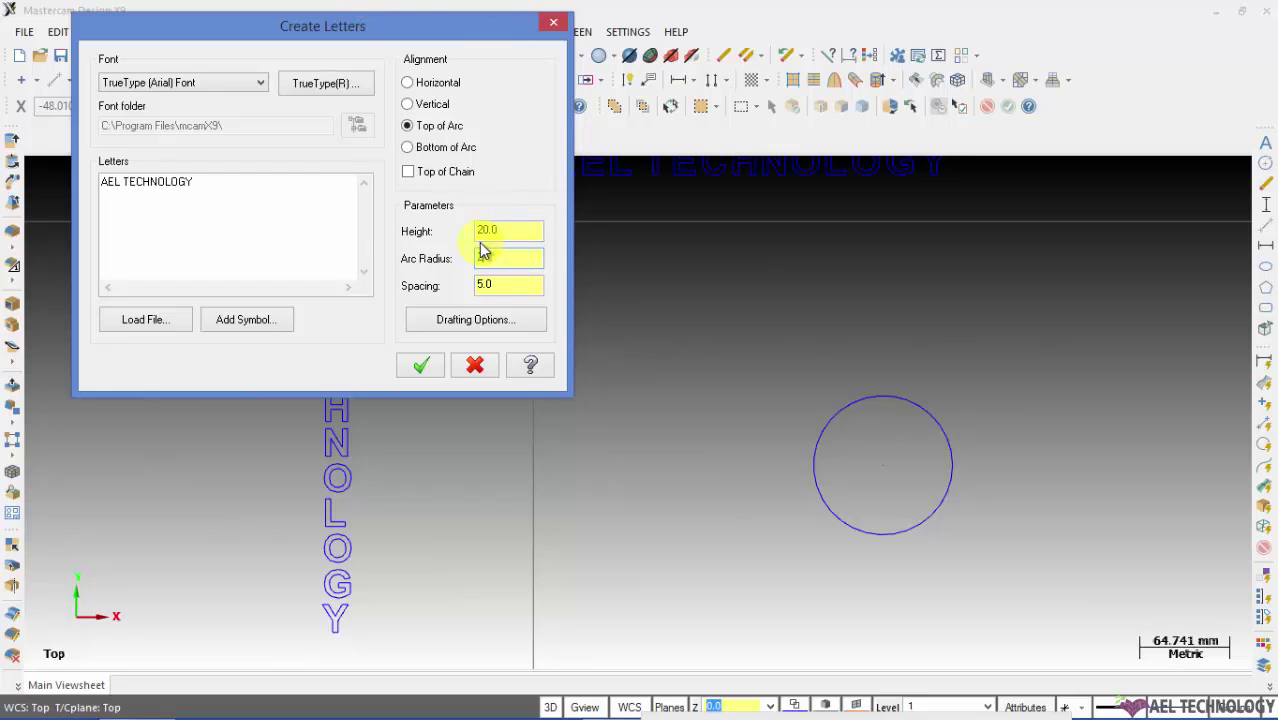
key("Tab")
left_click(415, 372)
left_click(823, 437)
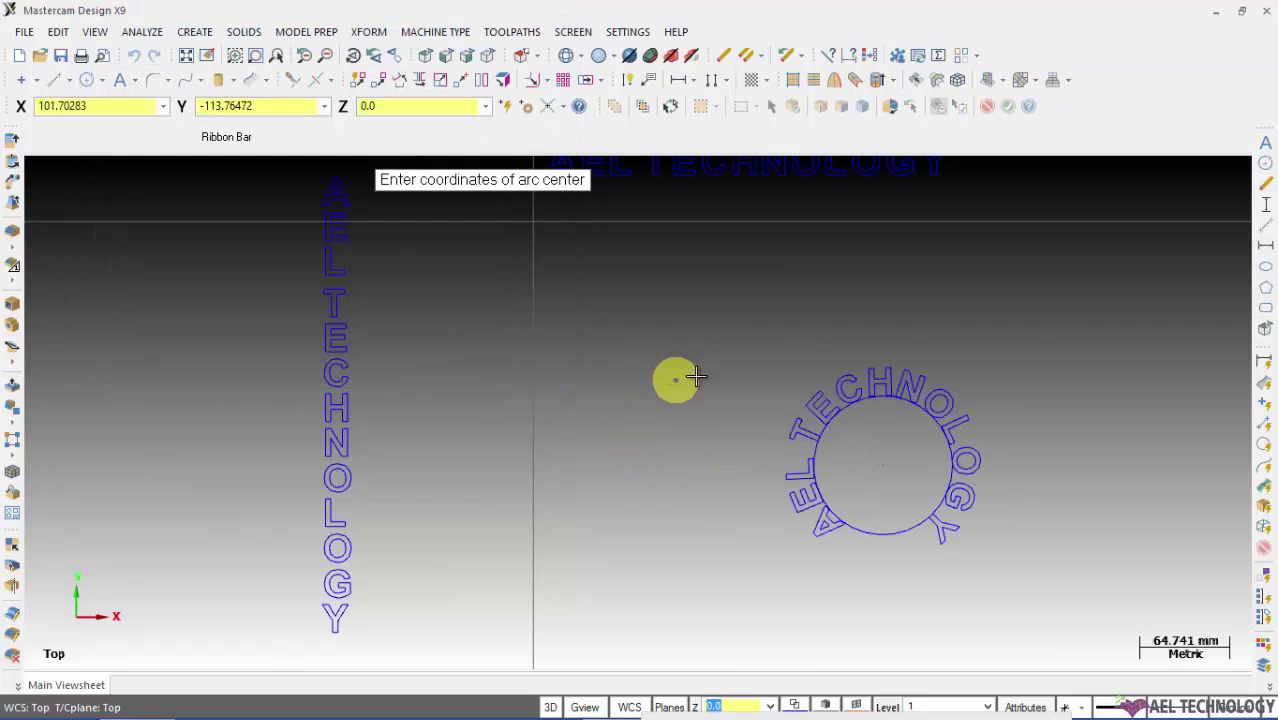
scroll(1030, 488, "down", 2)
scroll(1067, 491, "up", 4)
scroll(1071, 489, "down", 3)
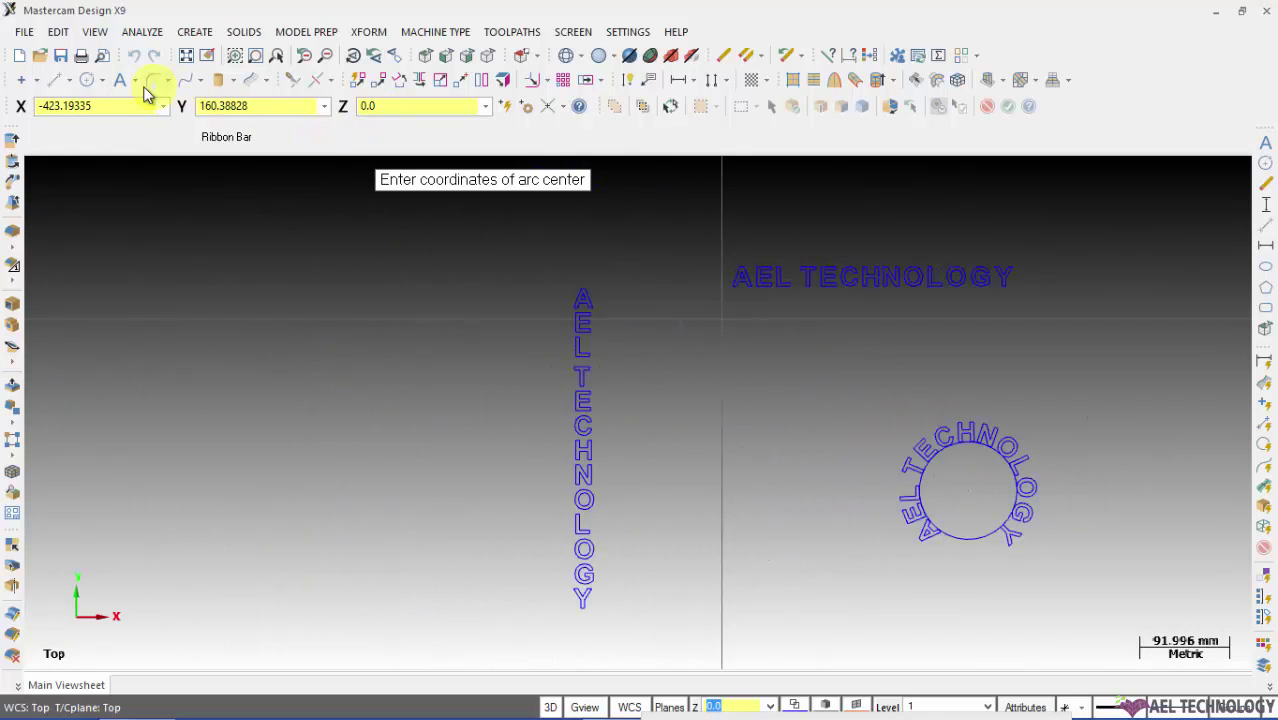
- Draw a second 100-diameter circle to the right of the lettered circle
left_click(85, 82)
scroll(620, 380, "down", 1)
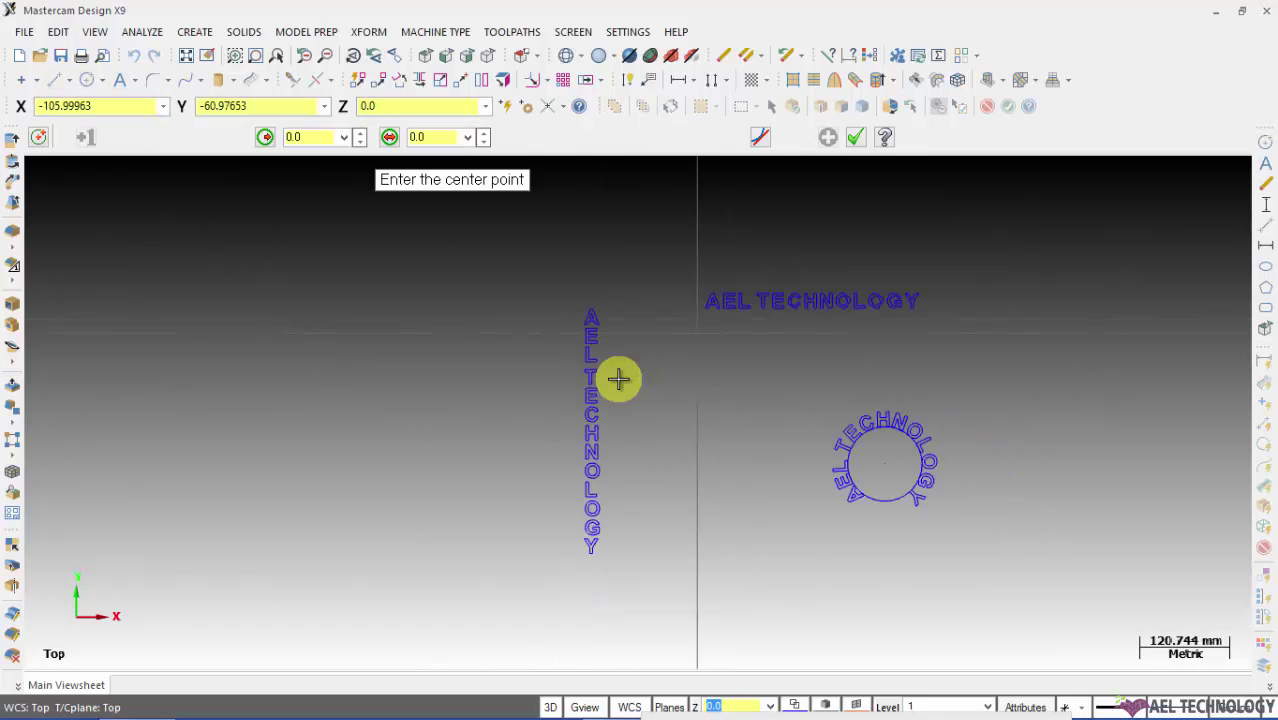
scroll(924, 479, "down", 2)
scroll(1087, 465, "up", 5)
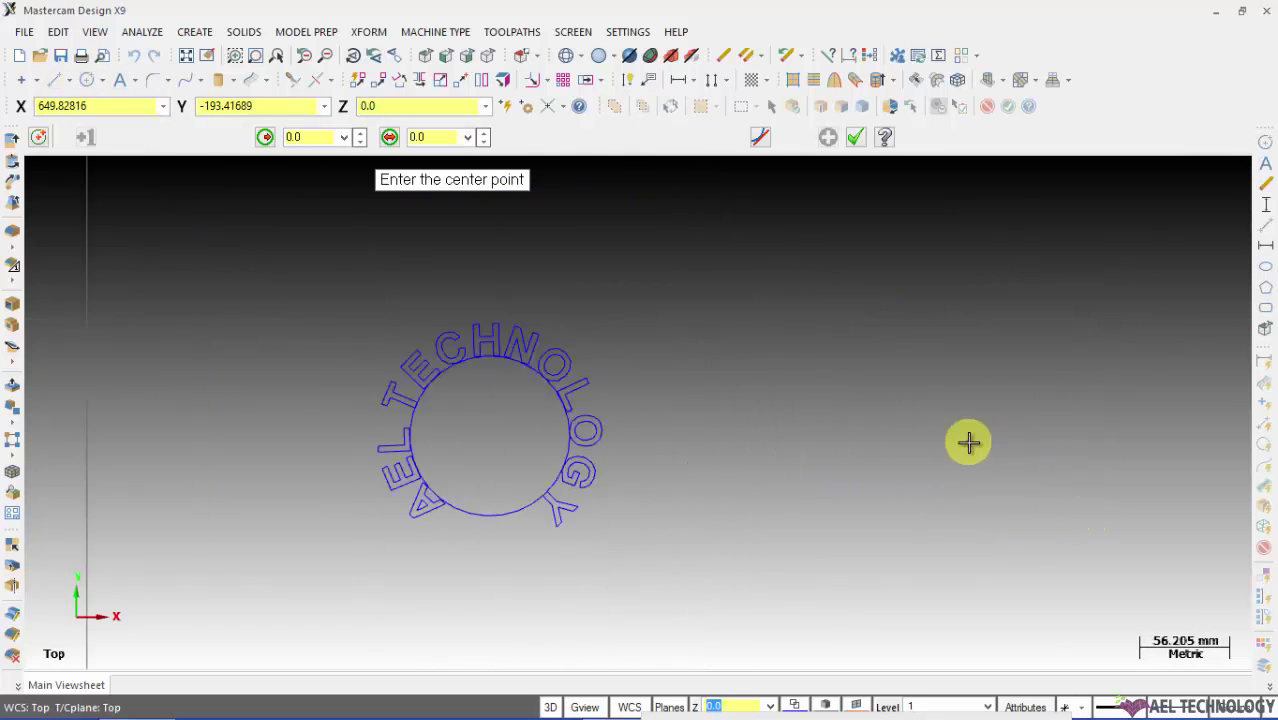
left_click(920, 378)
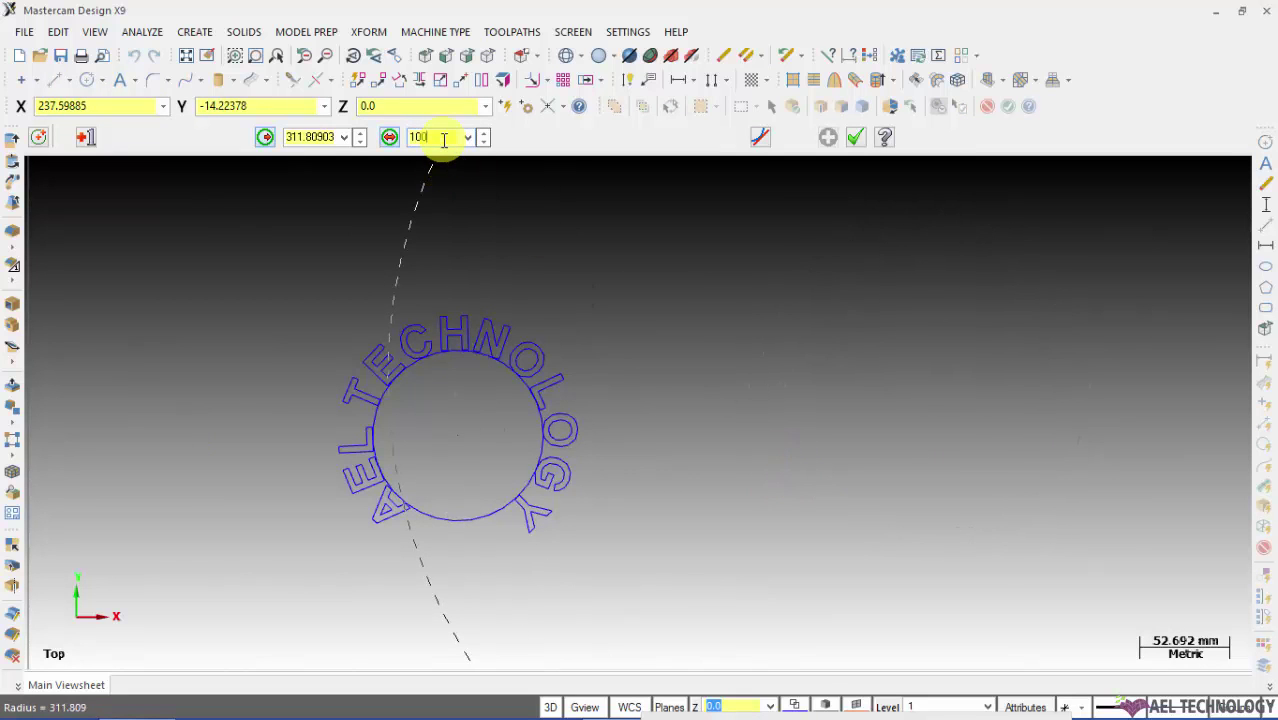
left_click(443, 140)
type("100")
key("Return")
key("Escape")
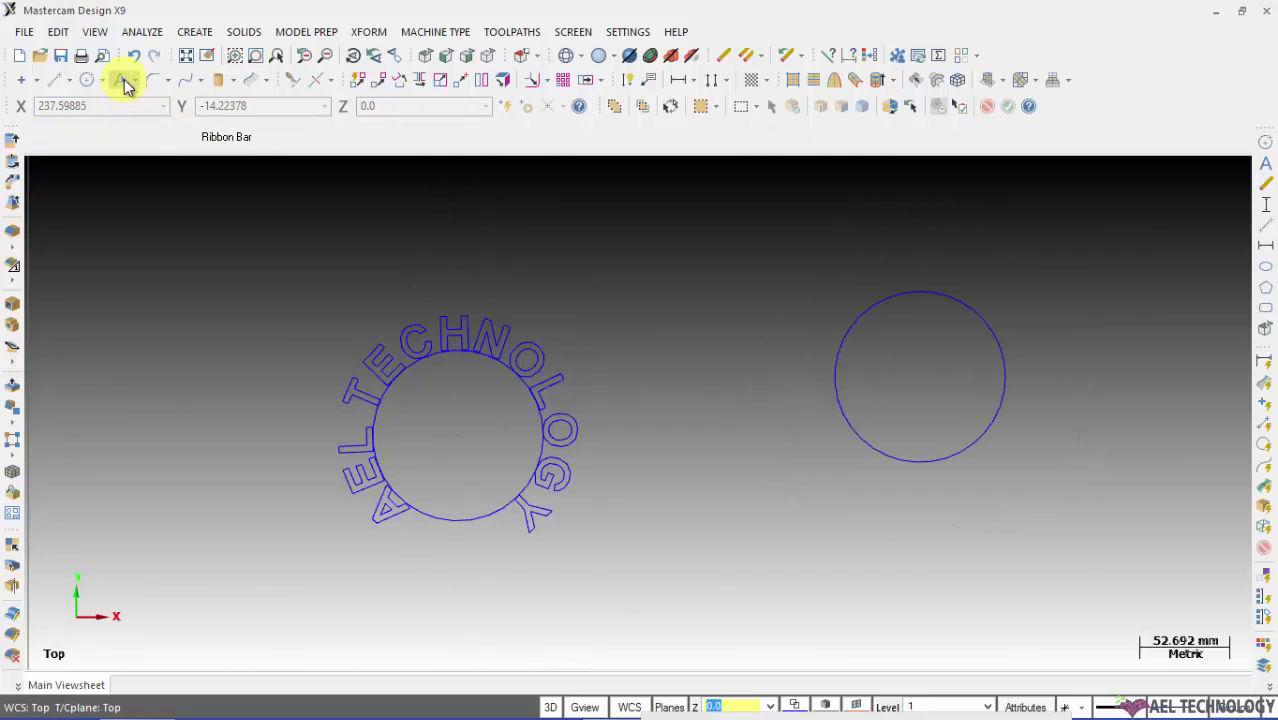
- Wrap AEL TECHNOLOGY along the bottom of a 50.0-radius arc on the new circle
left_click(124, 82)
left_click(437, 150)
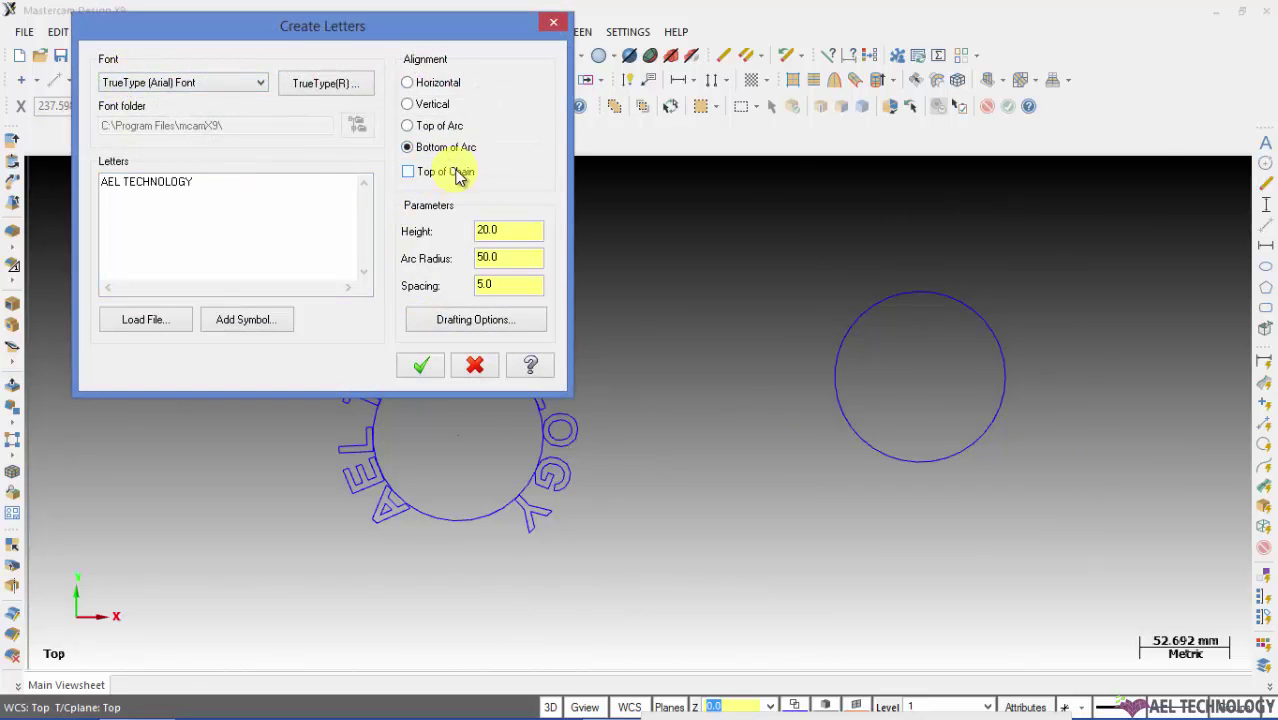
left_click(430, 364)
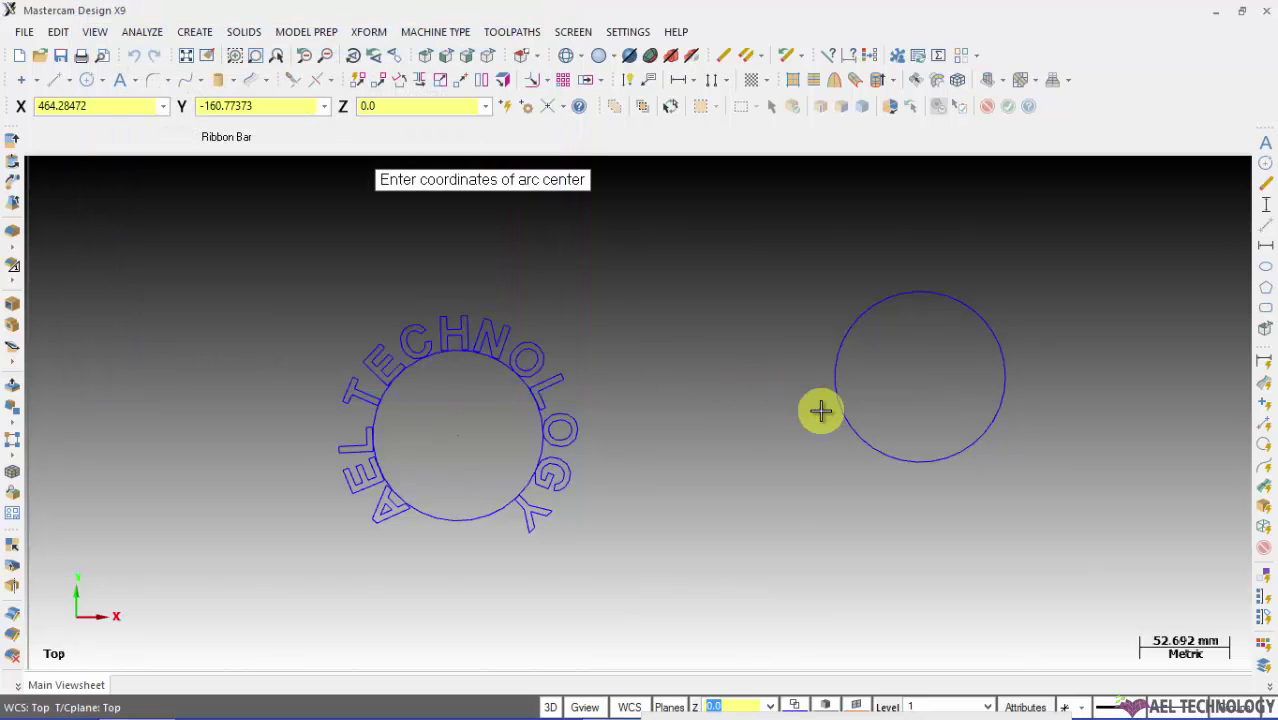
left_click(840, 412)
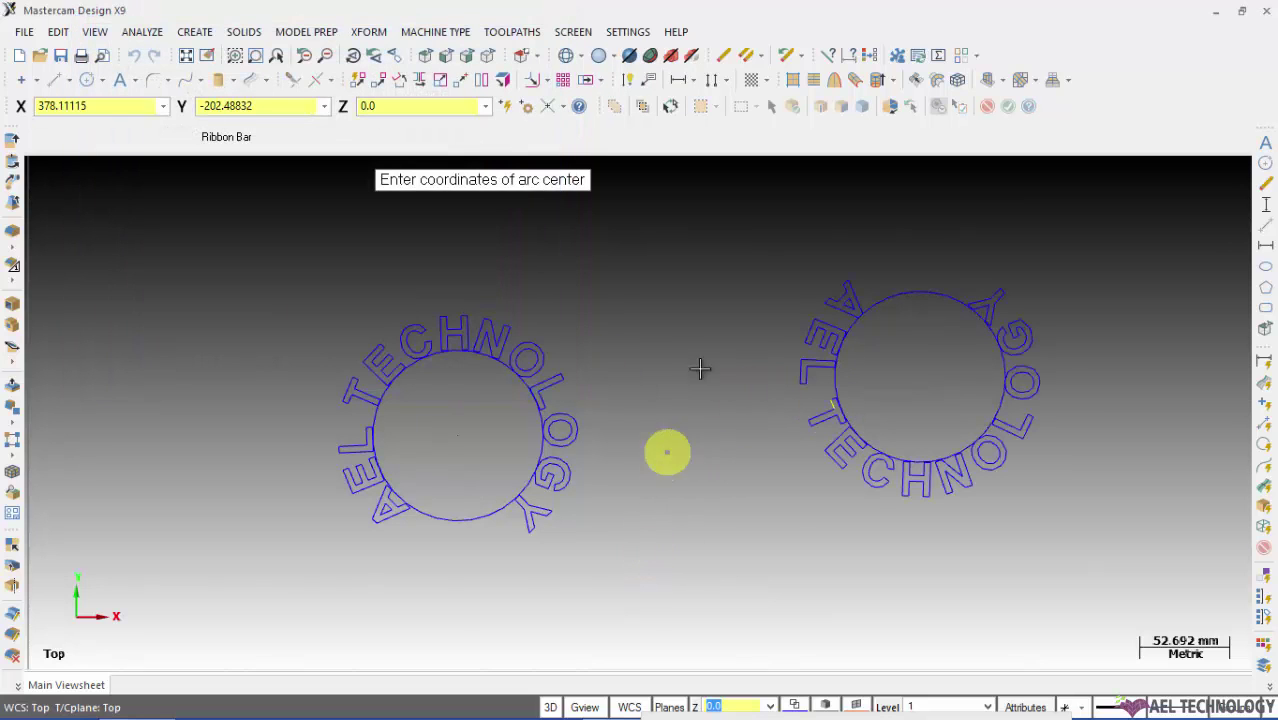
scroll(998, 456, "down", 5)
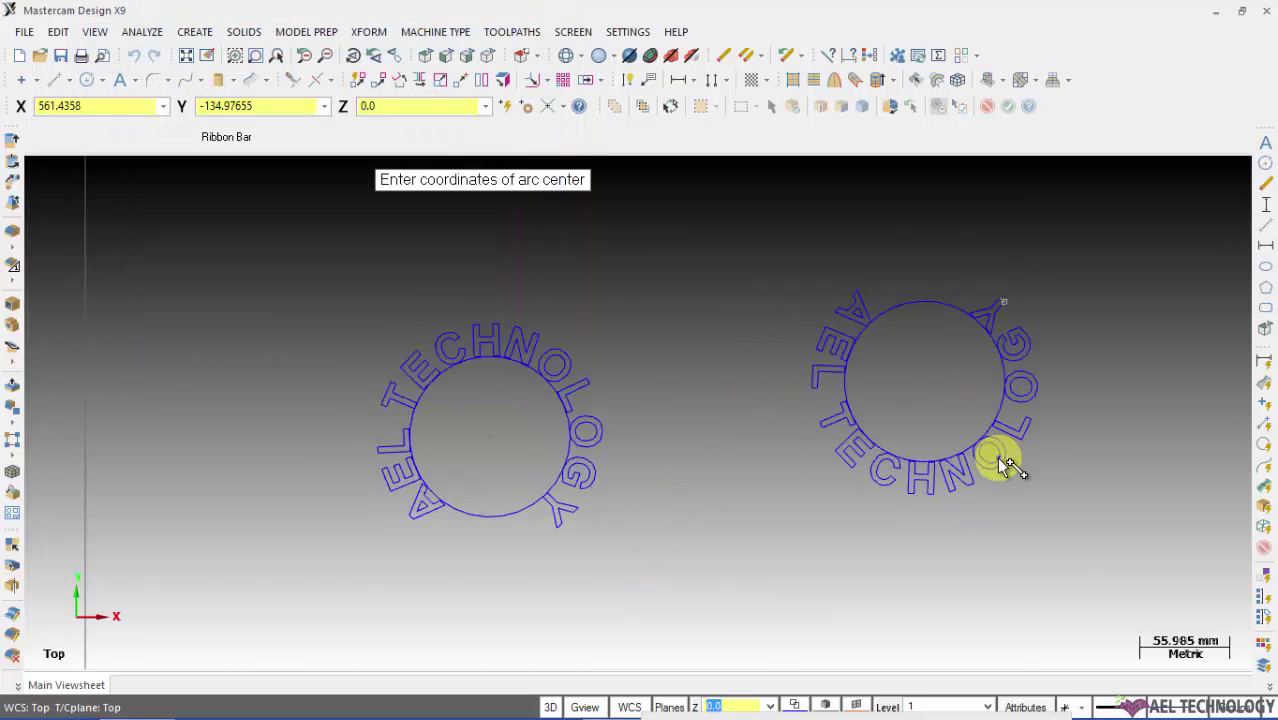
scroll(1108, 574, "up", 3)
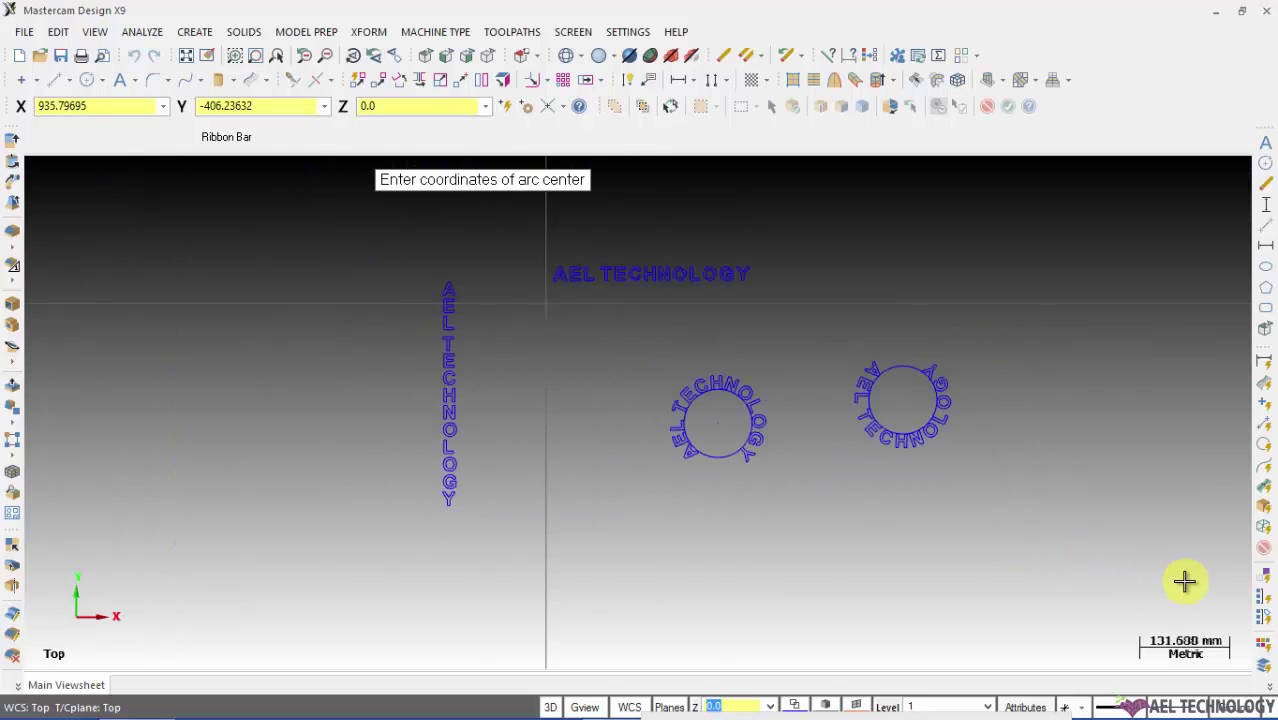
- Draw three connected lines forming a triangle below the lettered circles
left_click(55, 80)
scroll(688, 358, "down", 4)
left_click(658, 435)
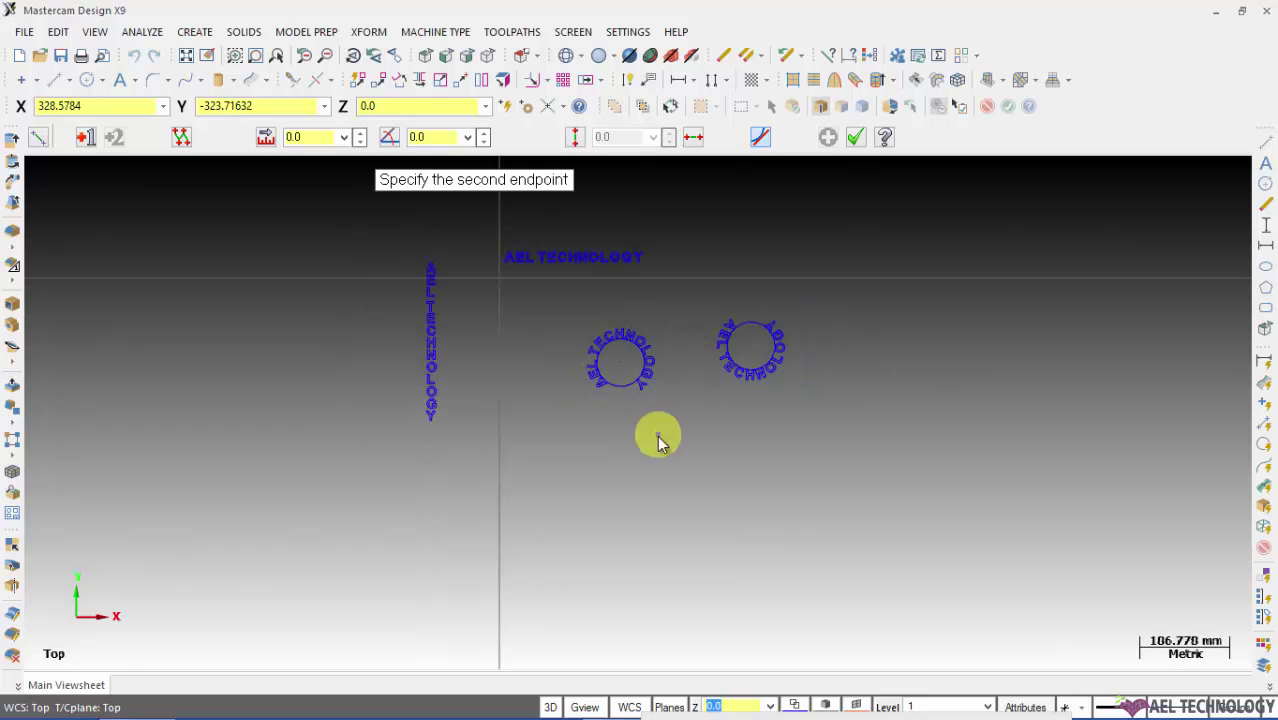
left_click(658, 547)
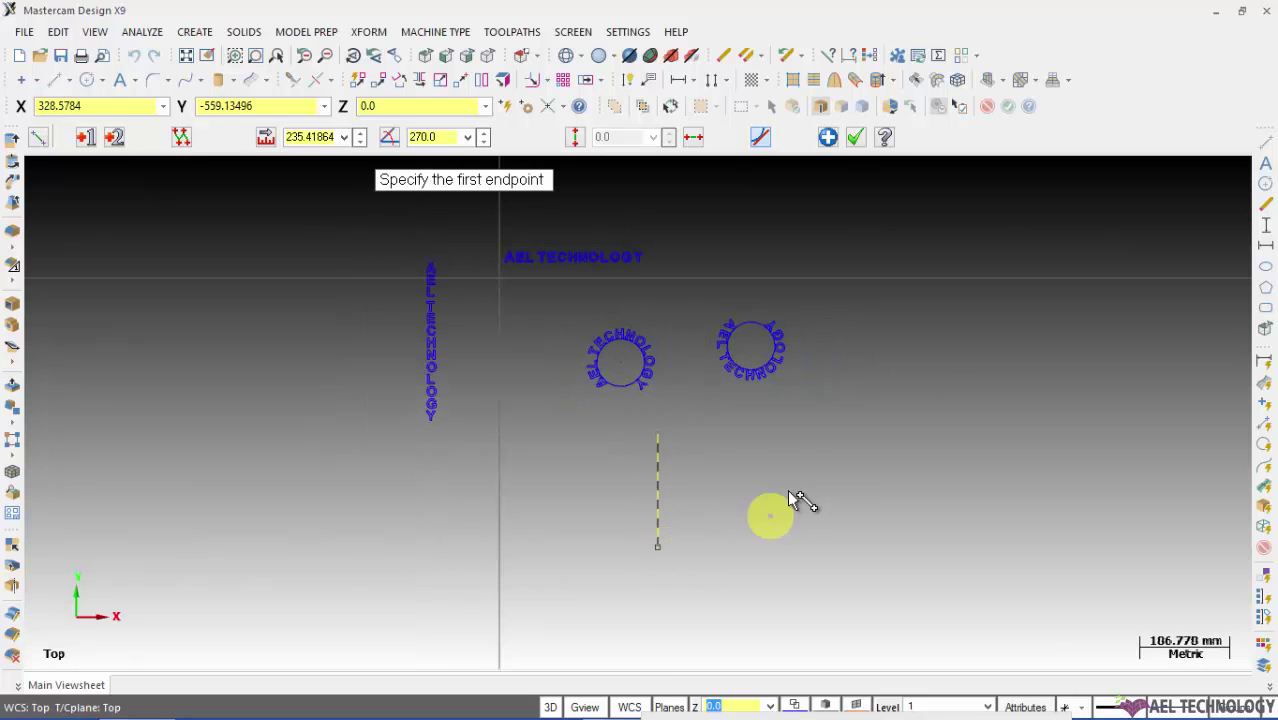
left_click(658, 545)
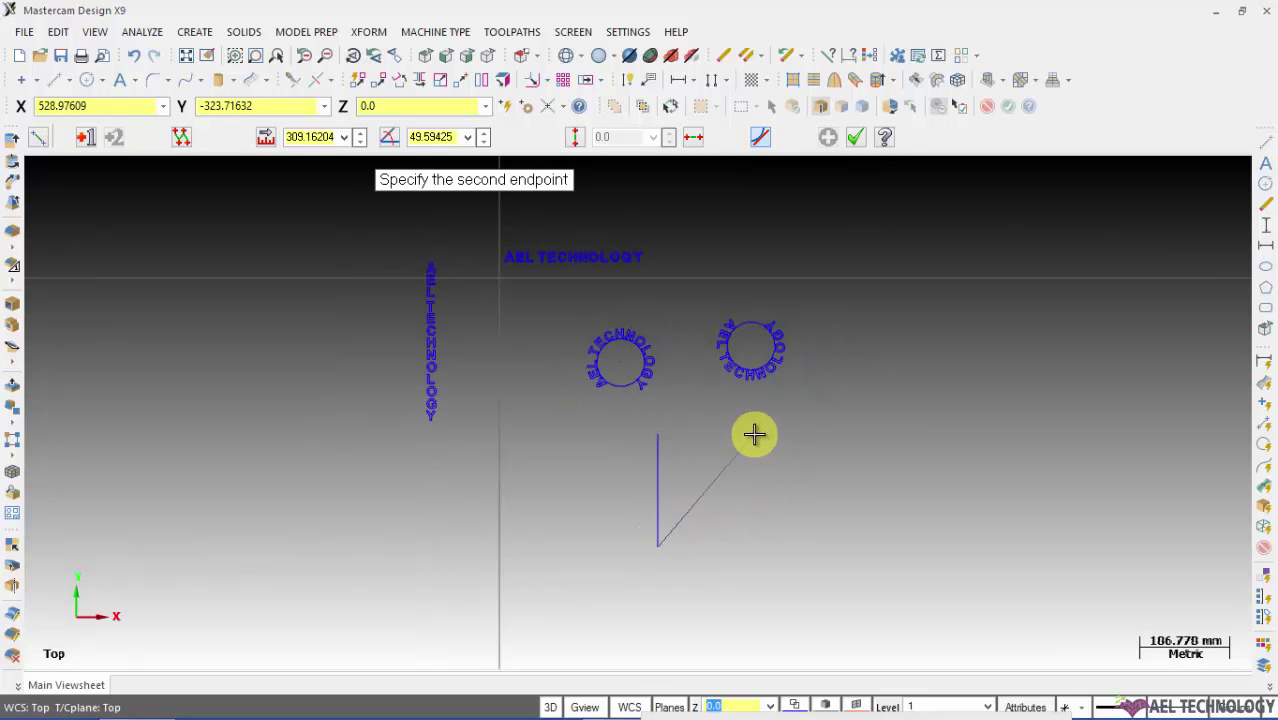
left_click(753, 435)
left_click(753, 435)
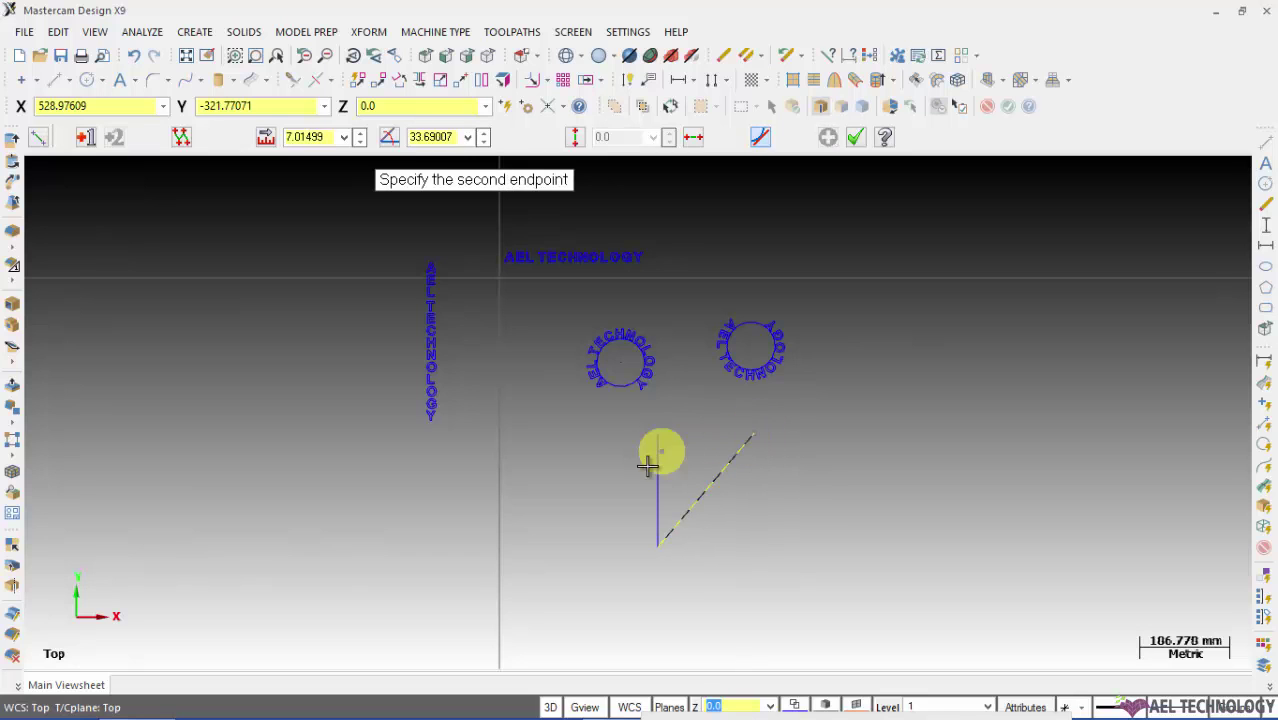
left_click(626, 474)
key("Escape")
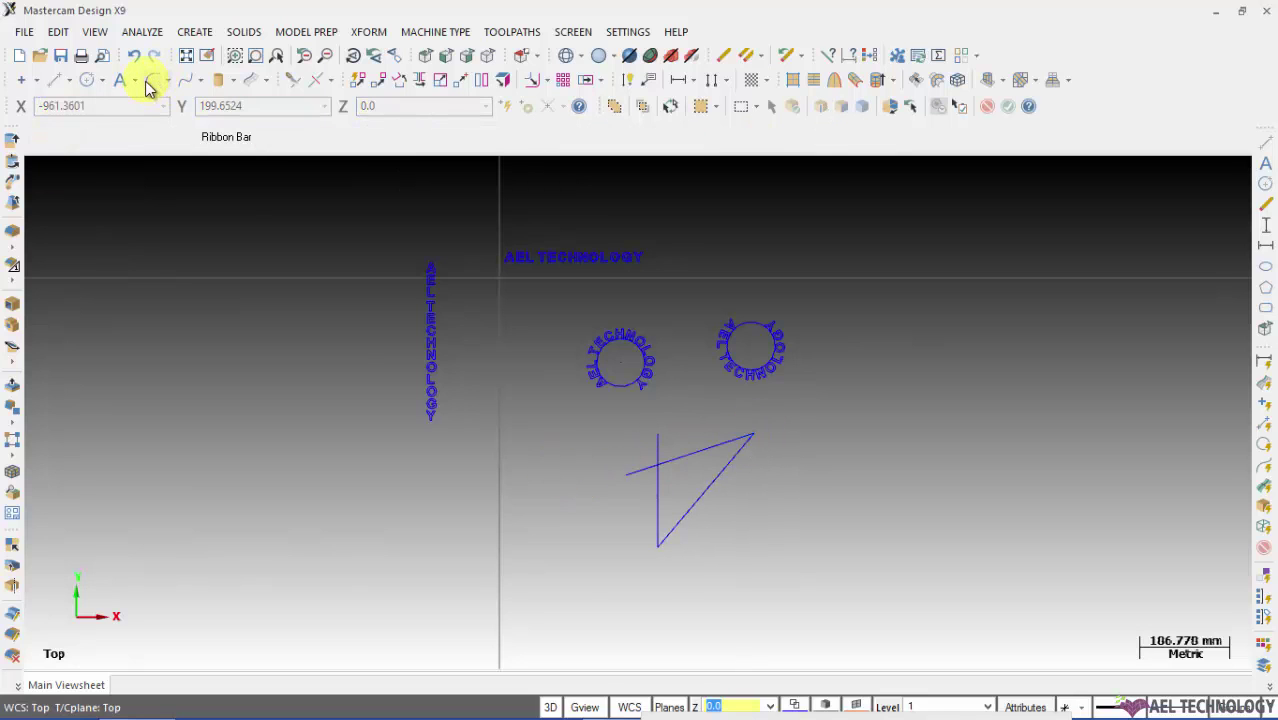
- Fillet each of the triangle's three corners with a 30 mm radius
key("alt+f")
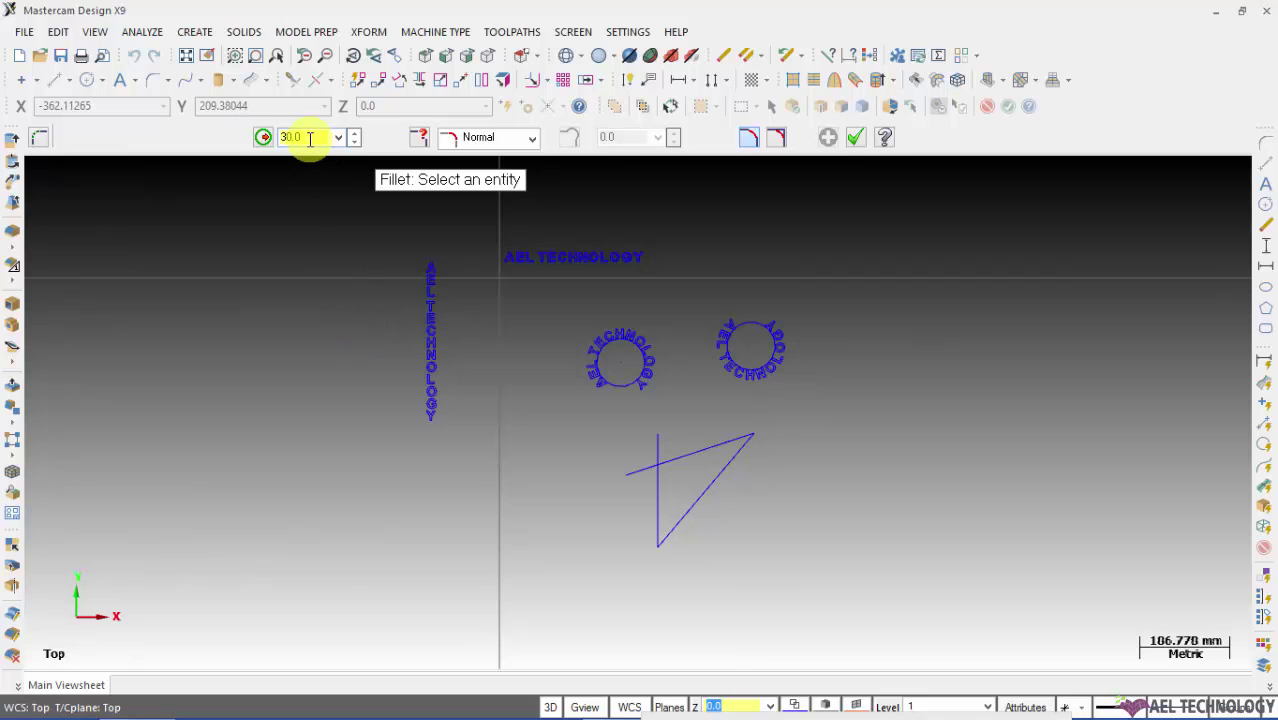
left_click(676, 457)
left_click(665, 498)
left_click(711, 452)
left_click(707, 482)
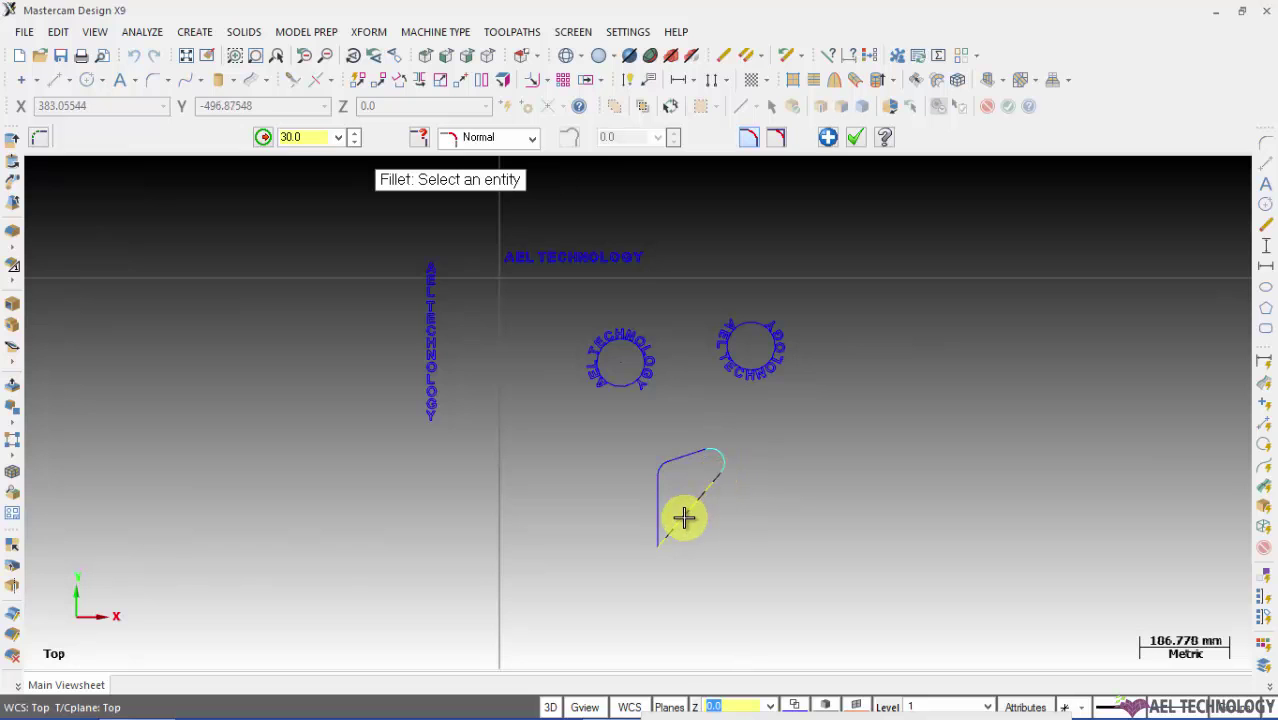
left_click(683, 516)
left_click(660, 513)
scroll(708, 499, "up", 3)
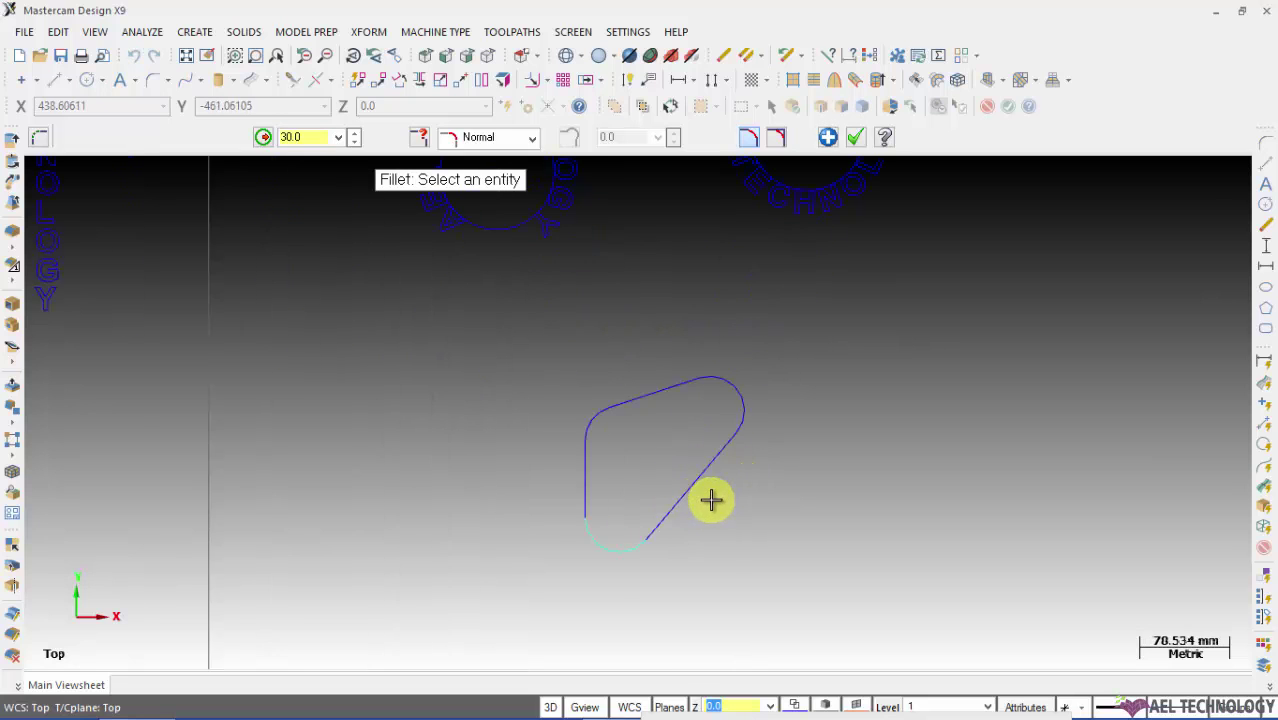
scroll(711, 500, "up", 2)
key("Escape")
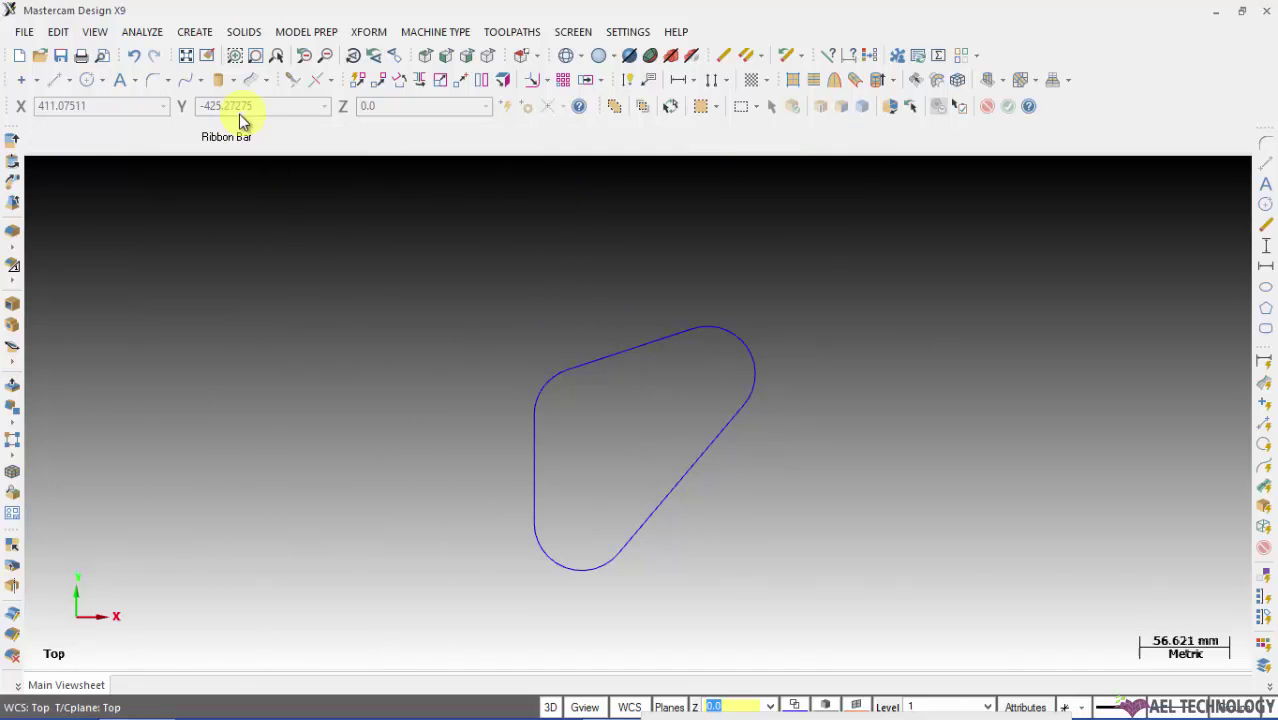
- Switch the lettering to Top of Chain alignment and accept the settings
left_click(121, 86)
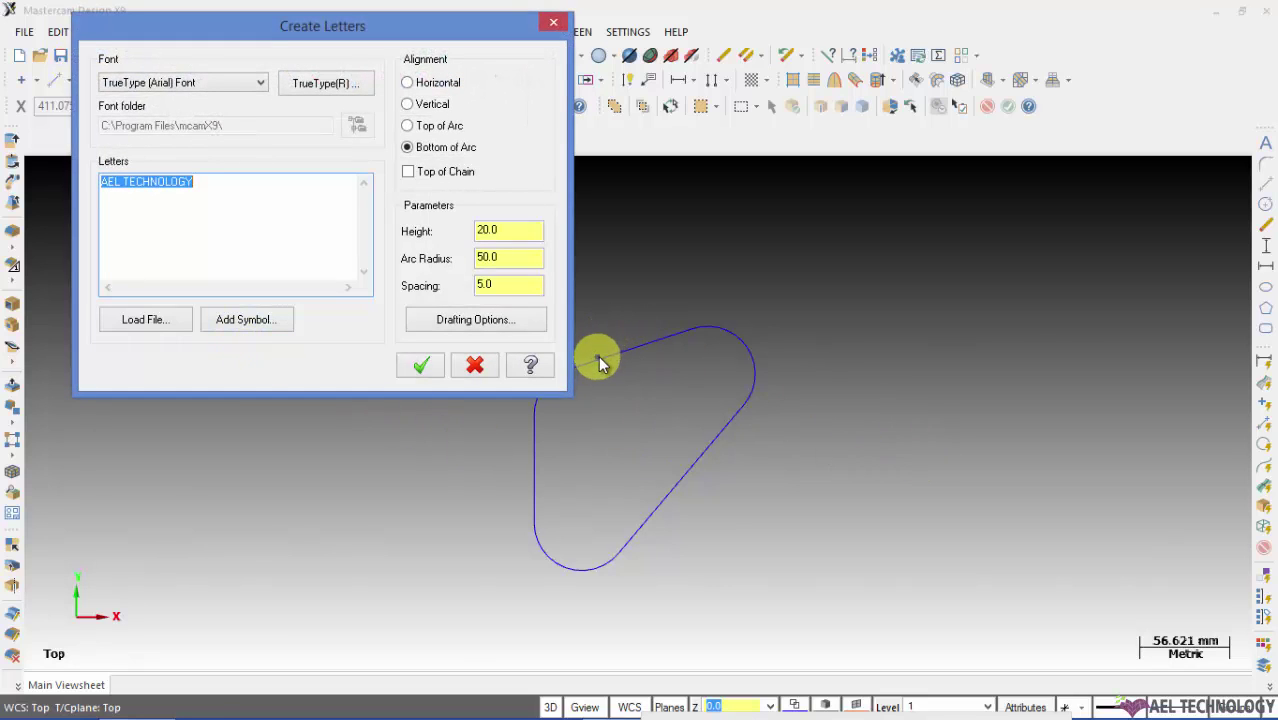
left_click(419, 180)
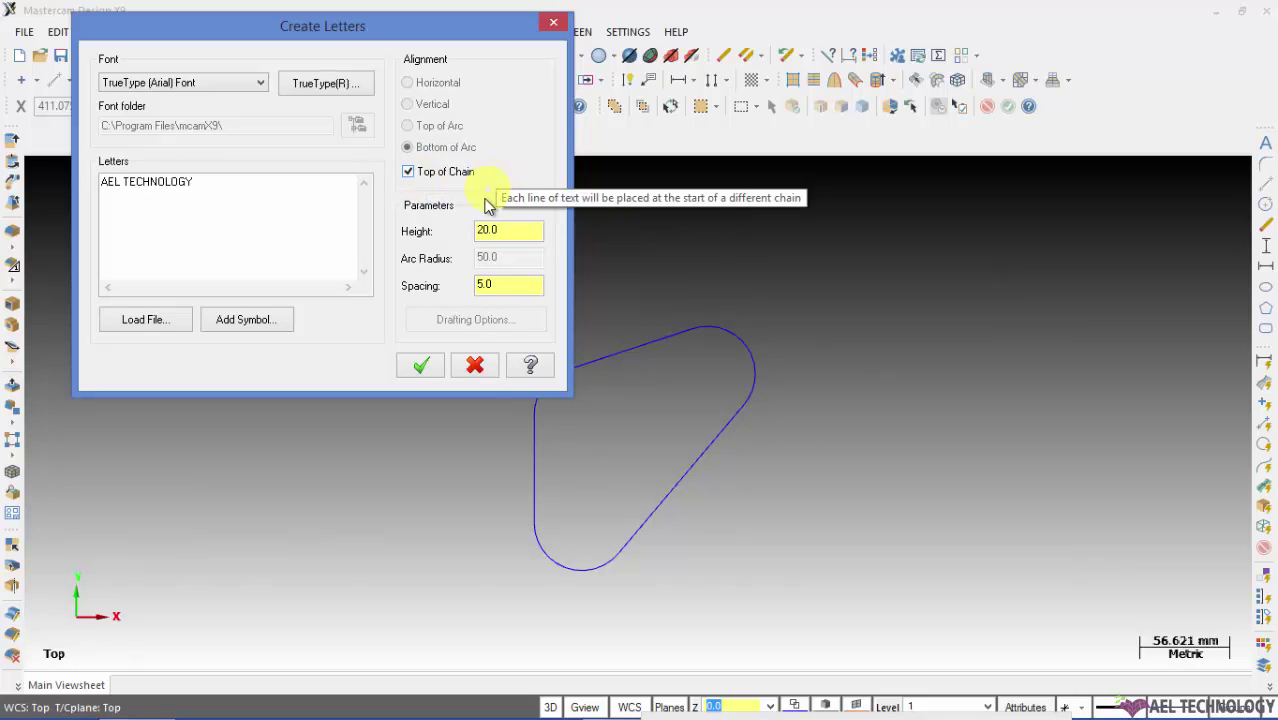
left_click(421, 366)
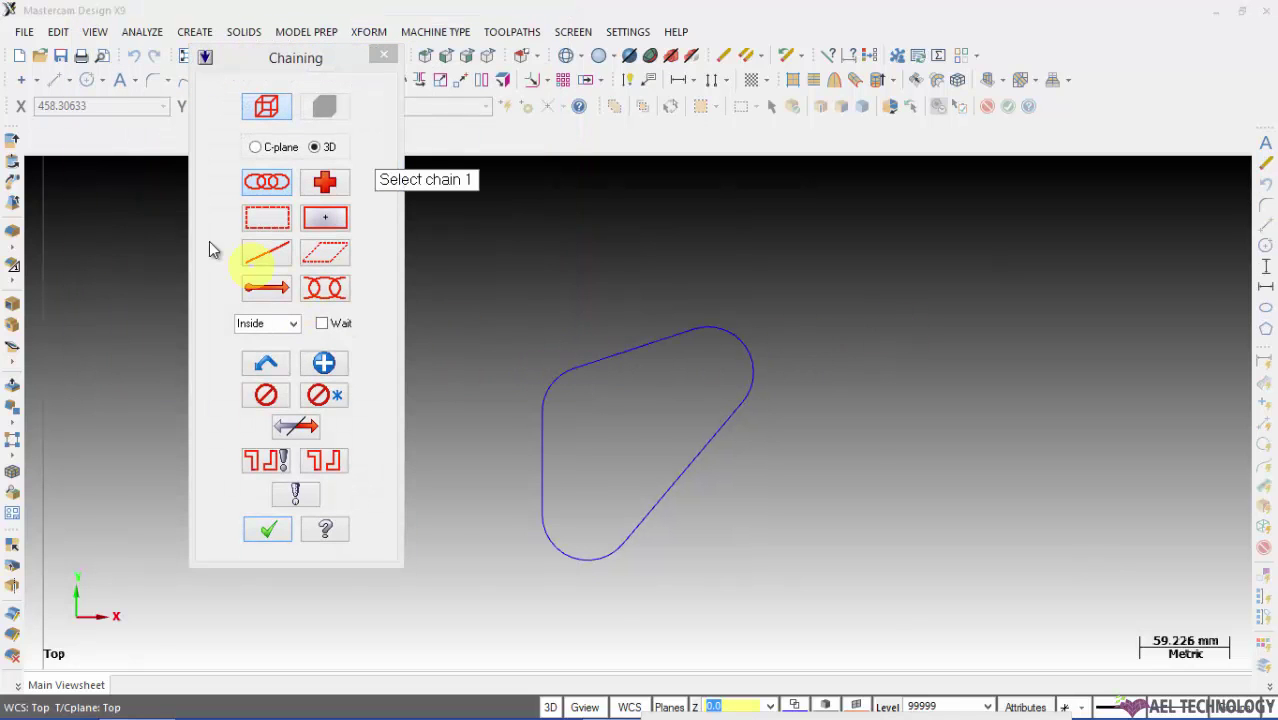
- Chain the filleted triangle outline twice, clearing both attempts to restart the selection
left_click(265, 188)
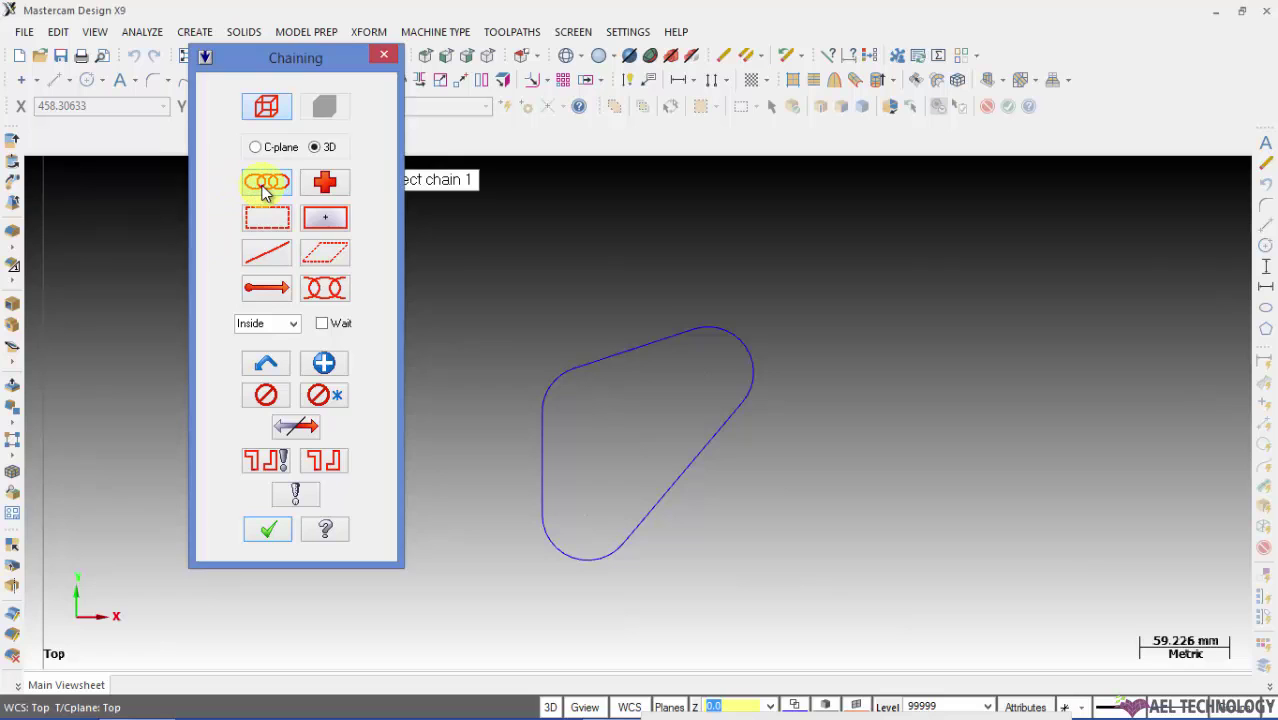
left_click(586, 360)
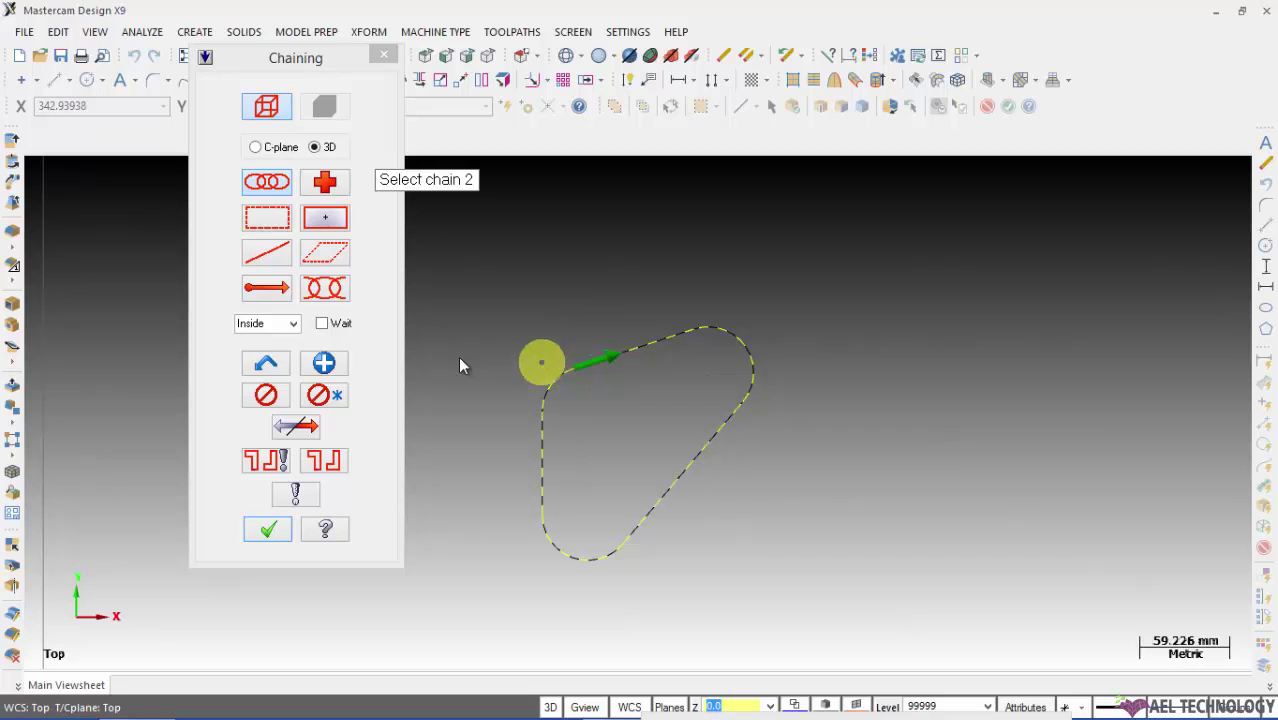
left_click(338, 398)
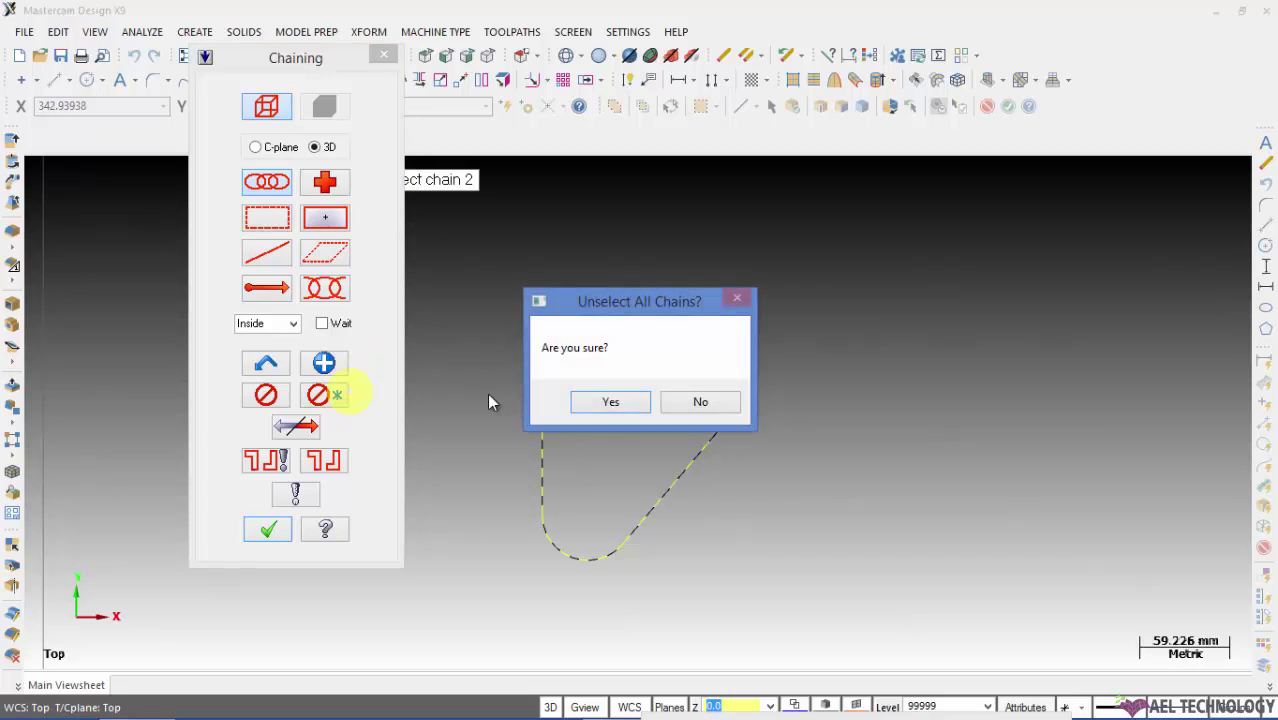
left_click(600, 403)
left_click(277, 183)
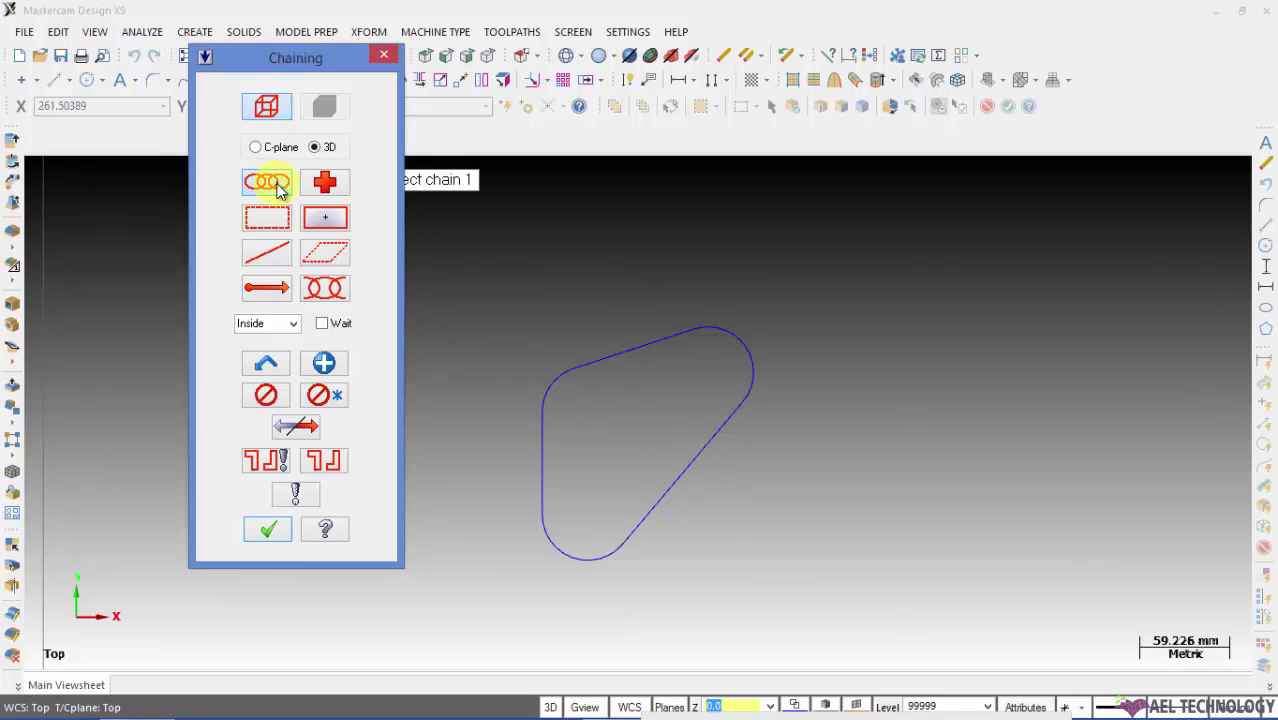
left_click(720, 327)
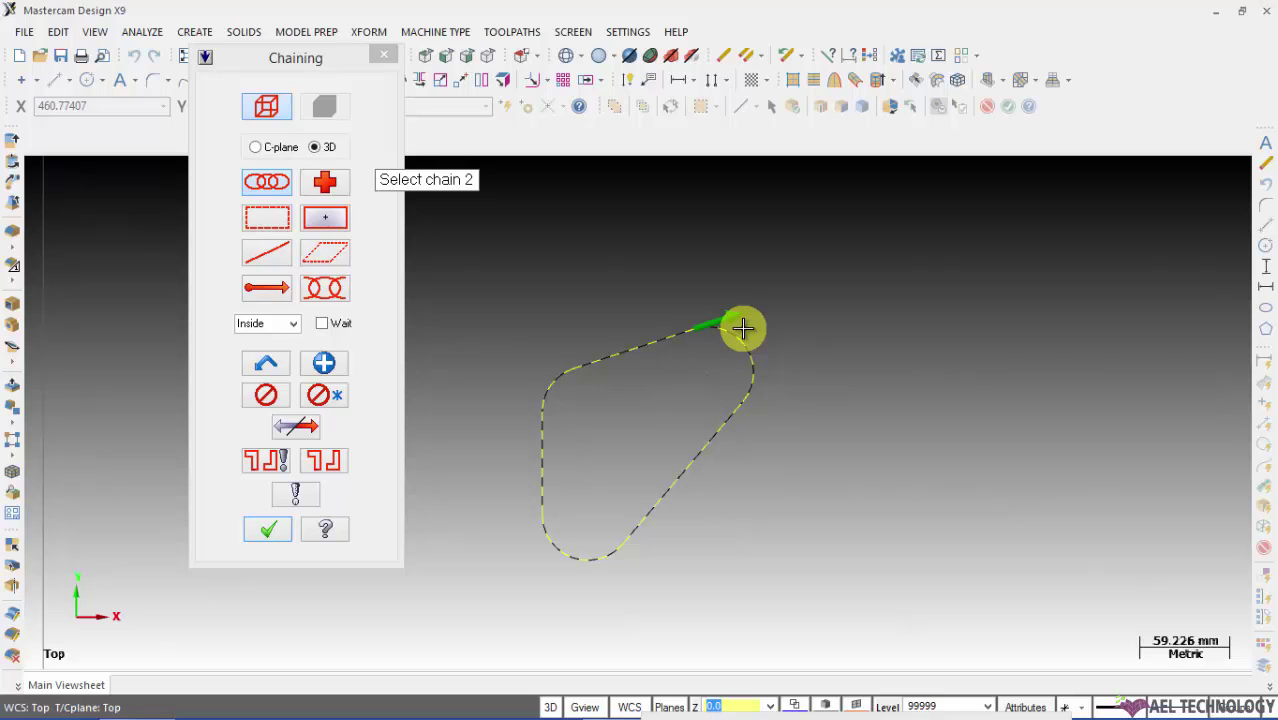
left_click(330, 396)
left_click(605, 401)
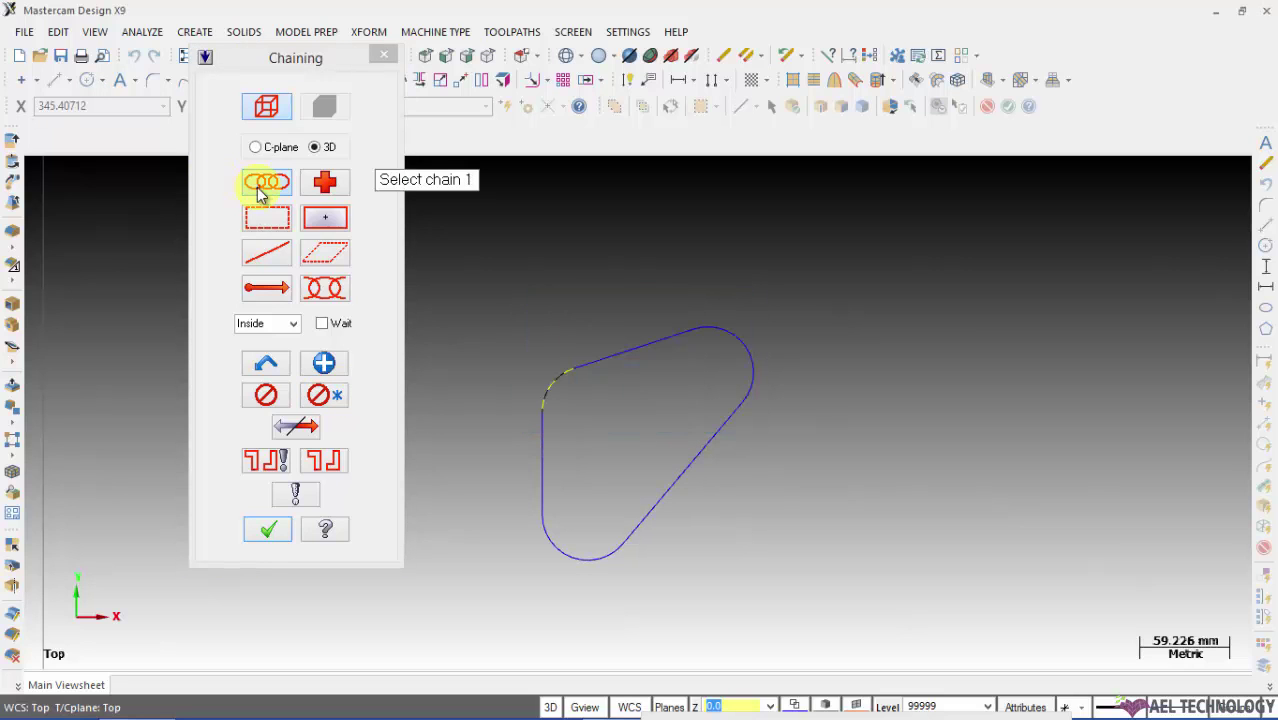
- Chain the triangle from its top-left and accept, placing AEL TECHNOLOGY along its top
left_click(588, 366)
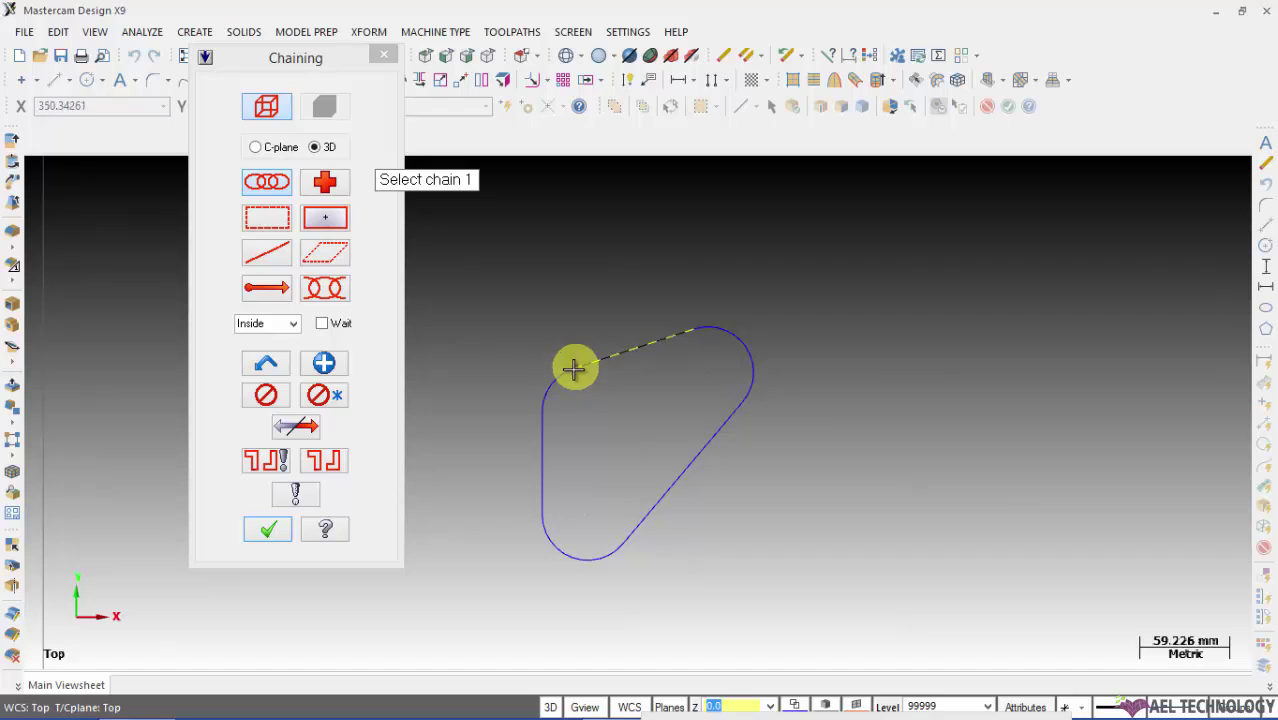
left_click(580, 366)
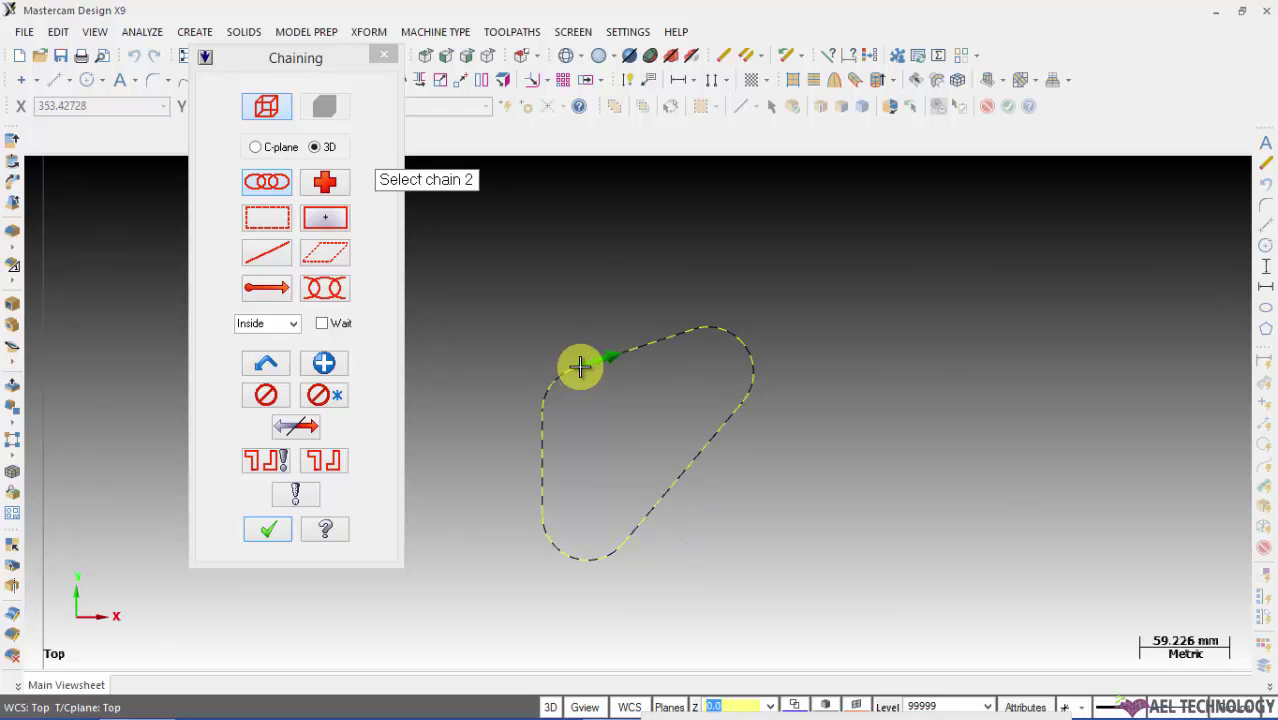
left_click(276, 533)
left_click(384, 54)
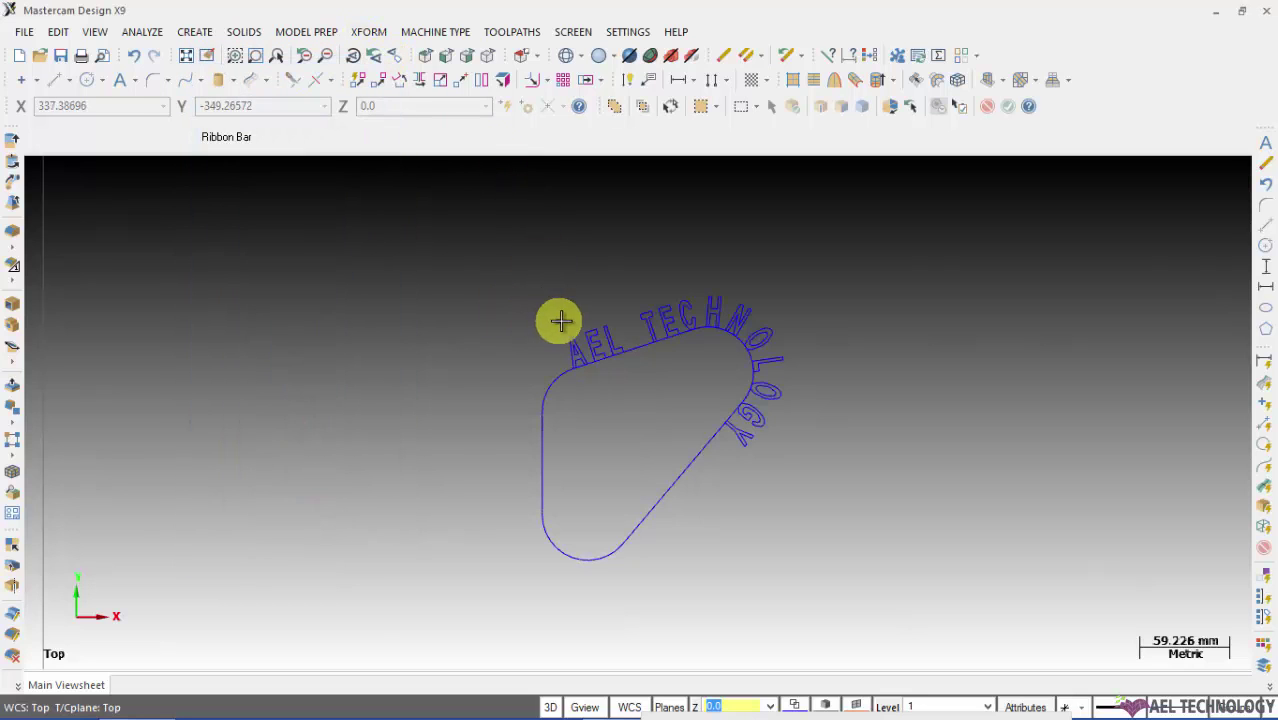